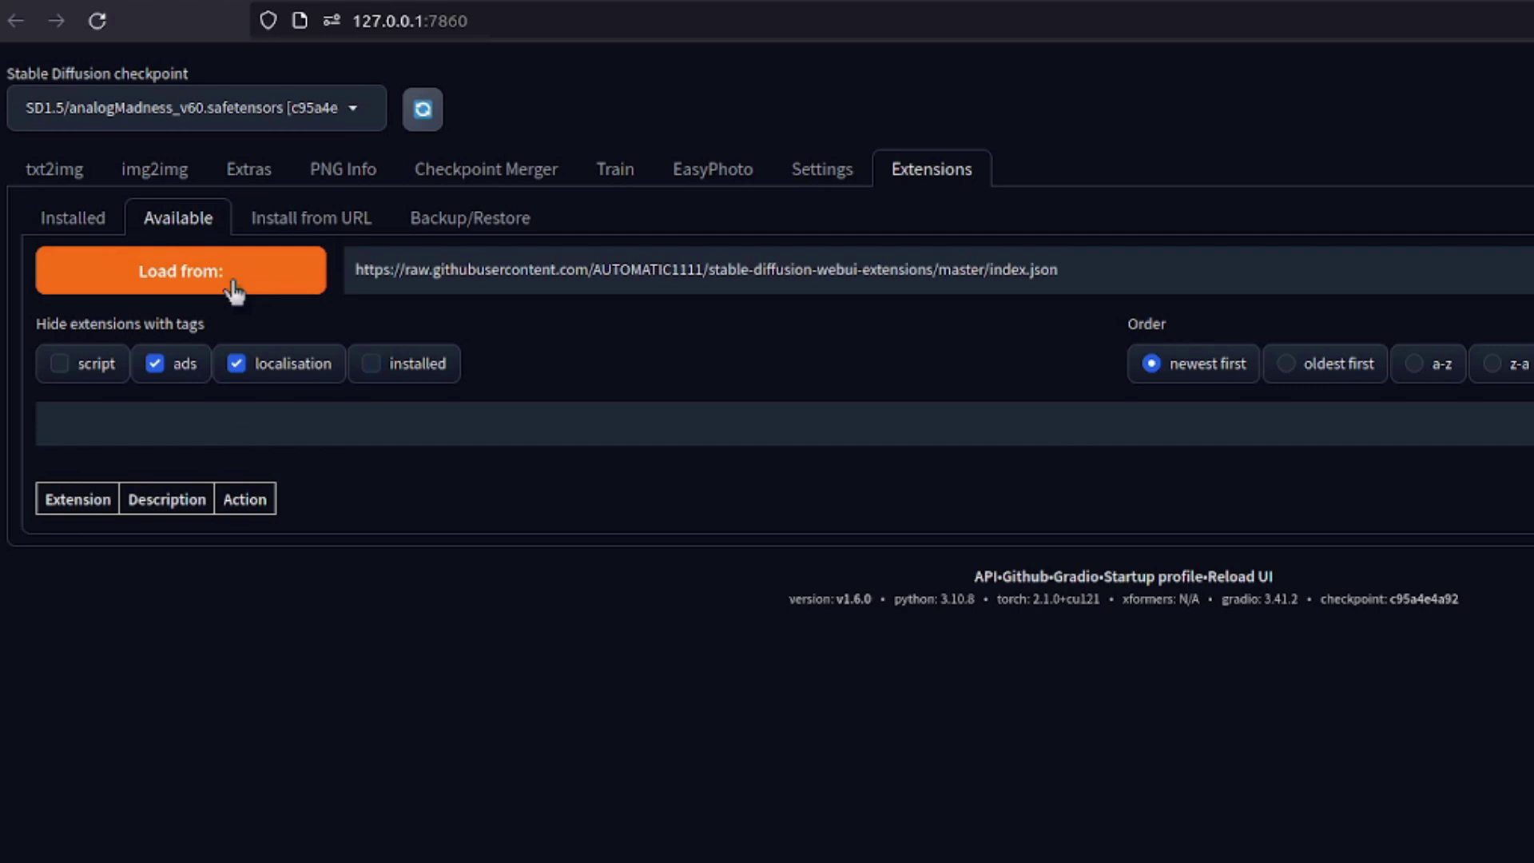
Load the available extensions list to locate EasyPhoto and its README
left_click(234, 289)
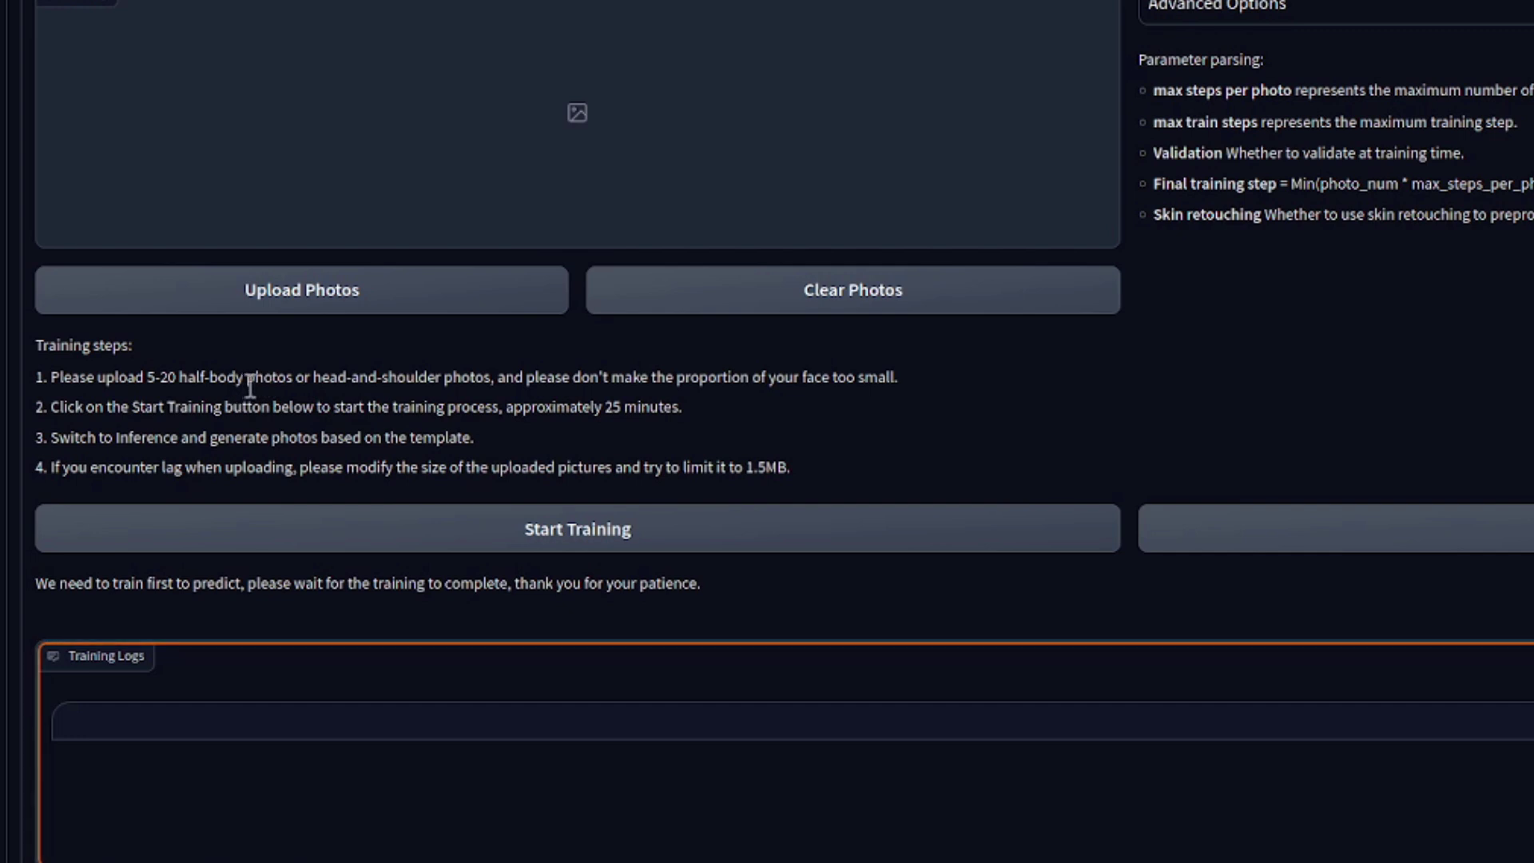
Read the Train page's training-step advice on photo type and face size
left_click_drag(250, 386, 258, 396)
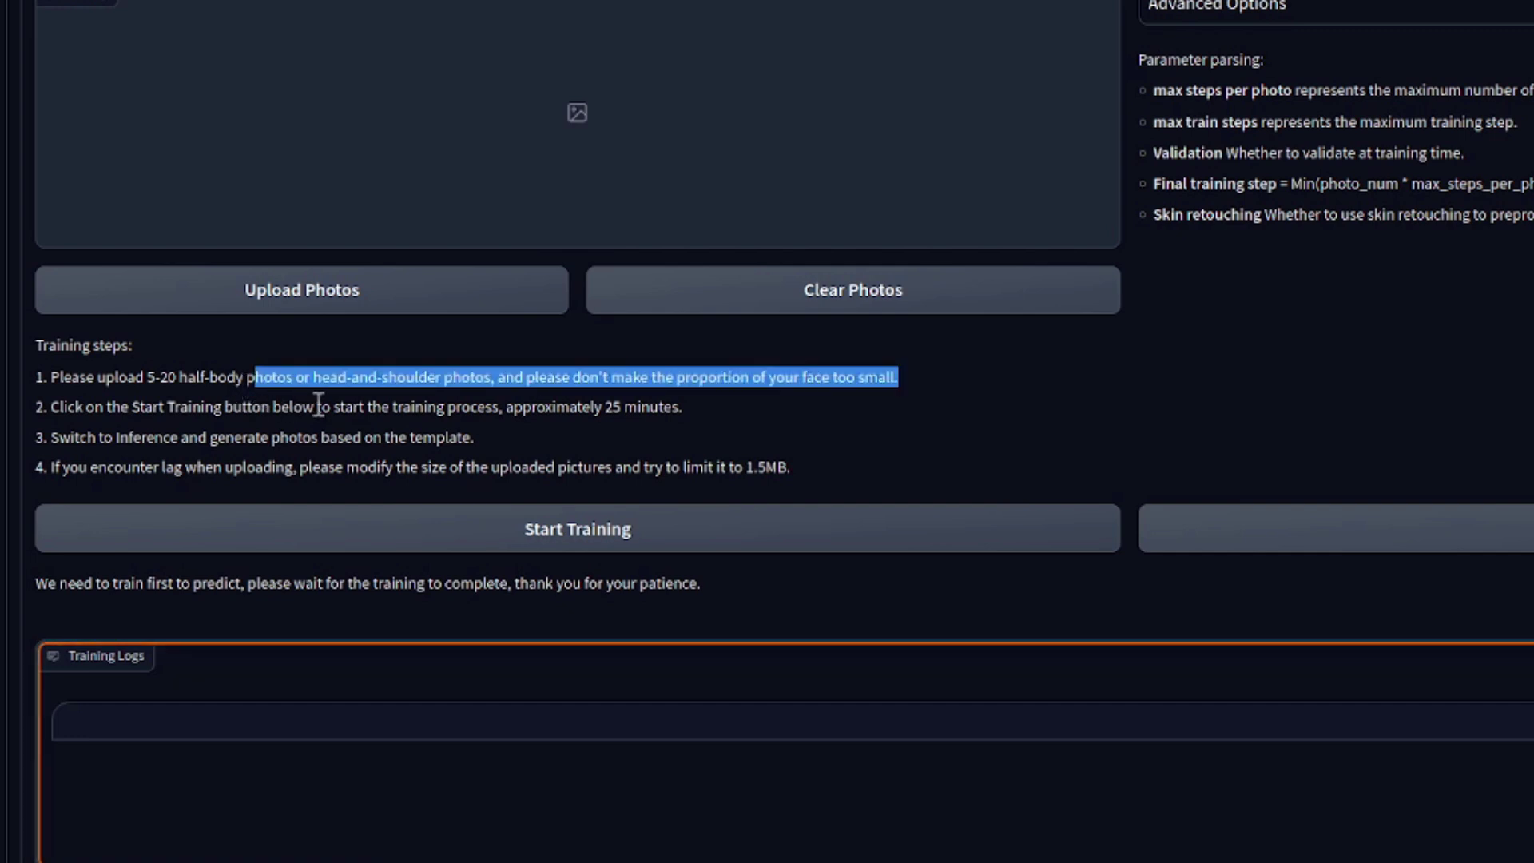
left_click(710, 412)
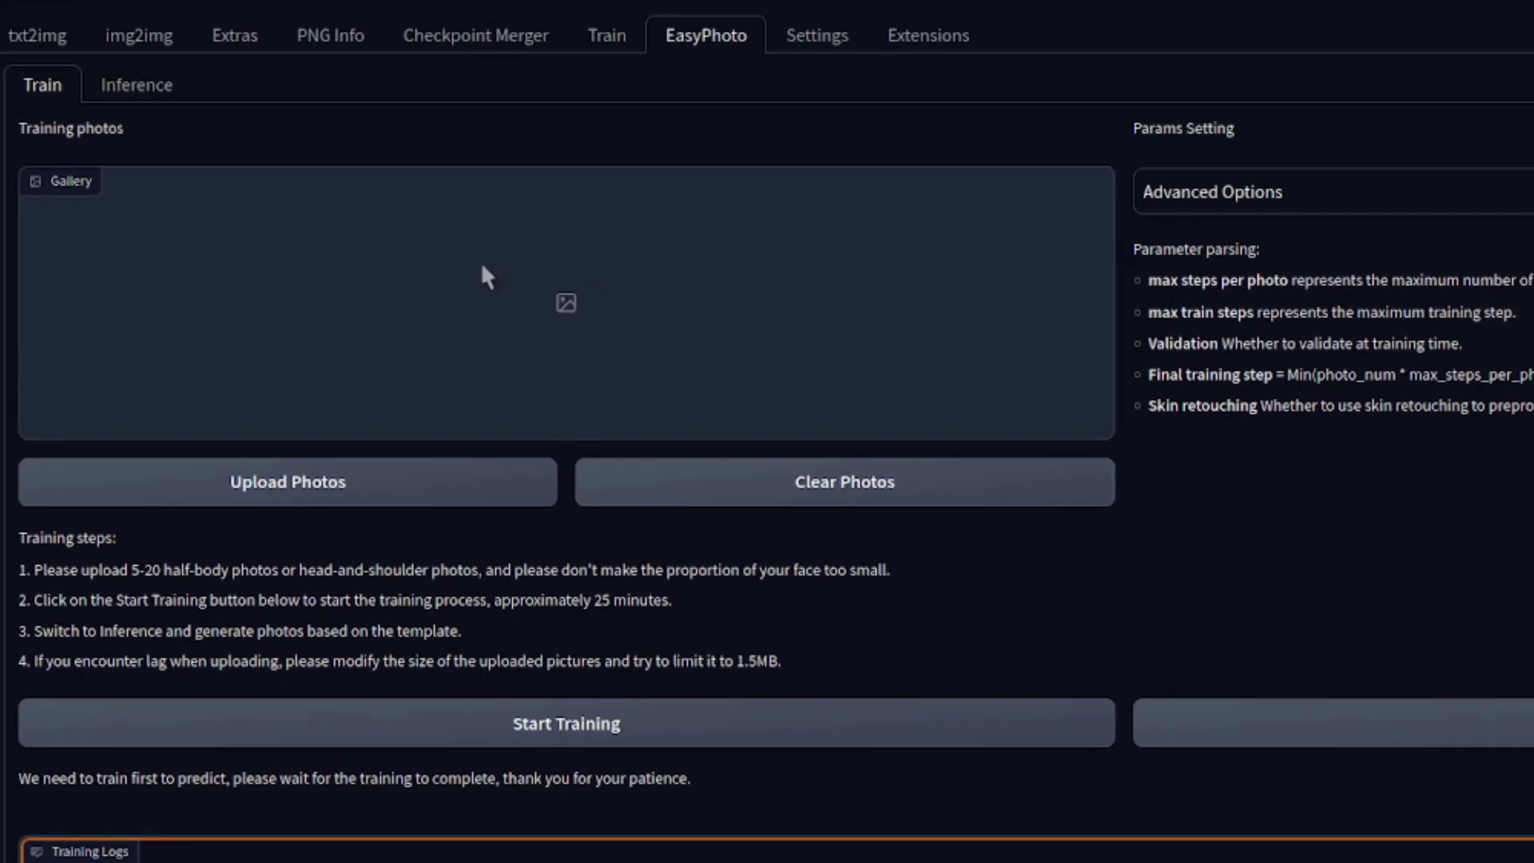
Upload all 14 Face_Realistic PNG portraits as EasyPhoto training photos
left_click(387, 496)
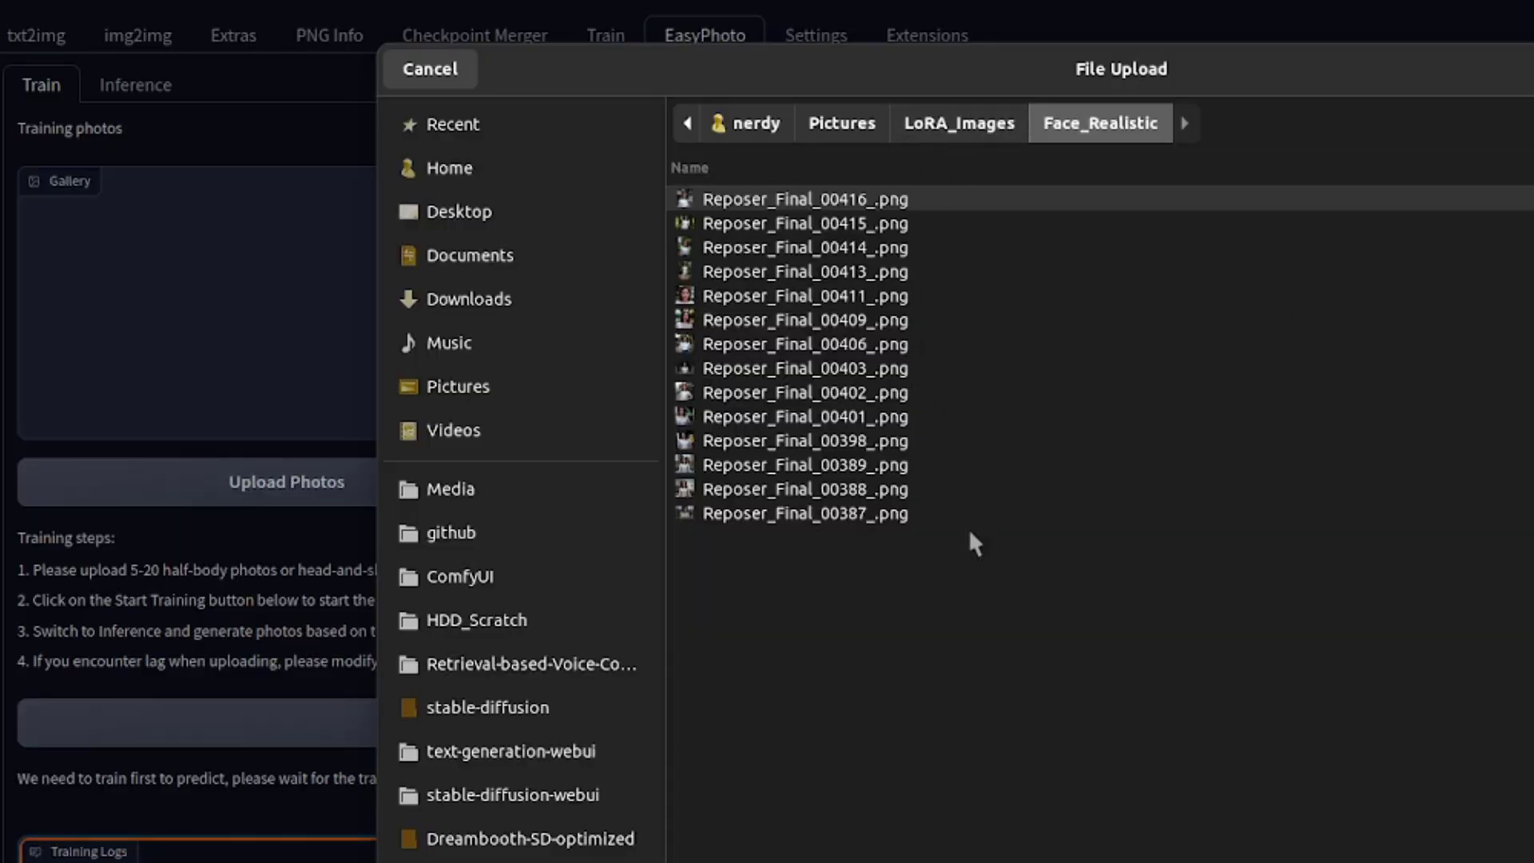
left_click(859, 513, "shift")
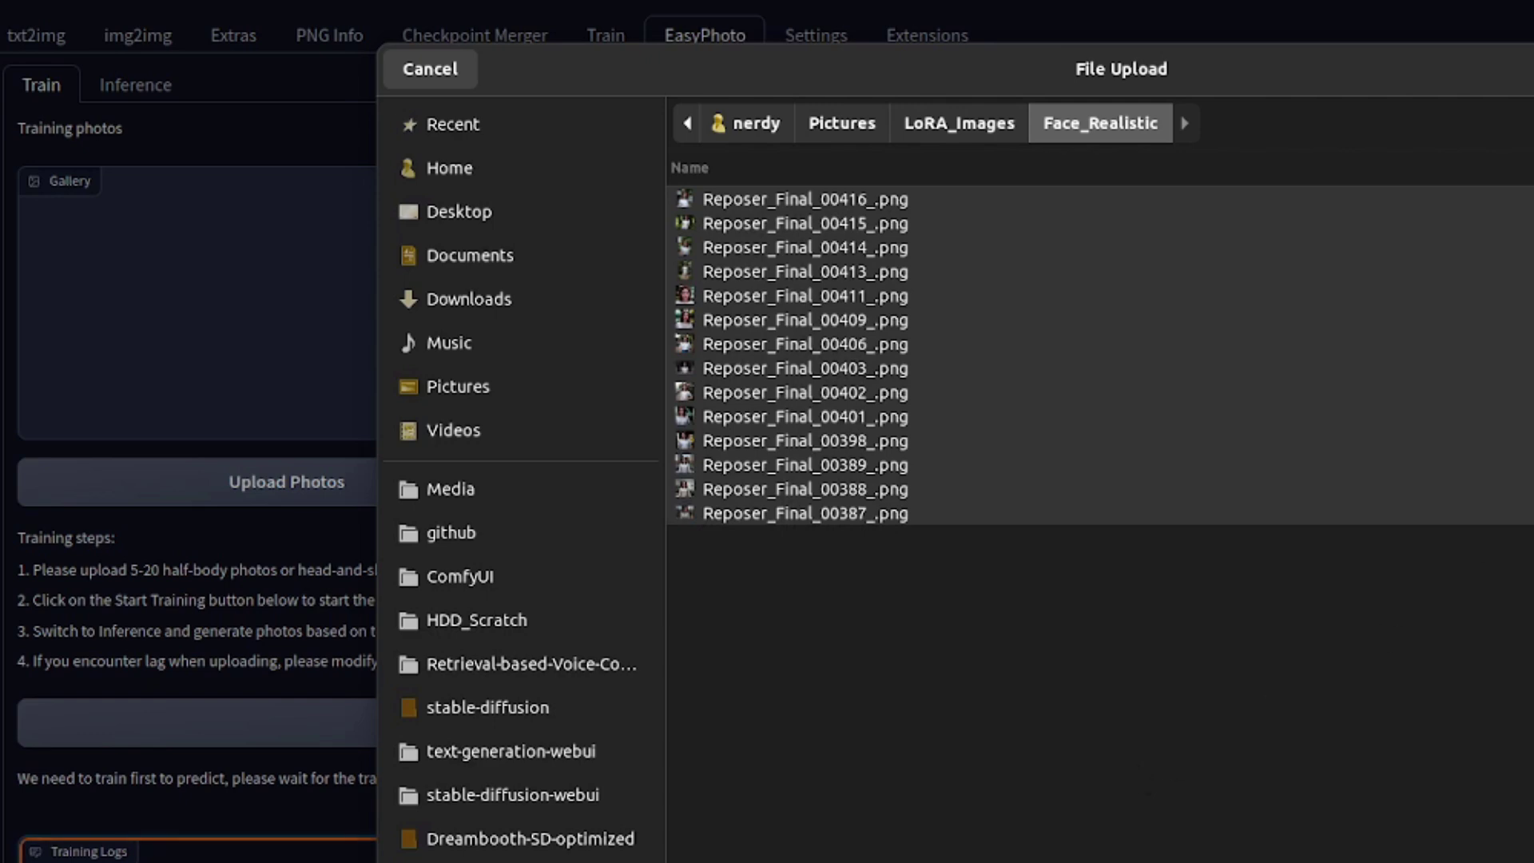
key("Return")
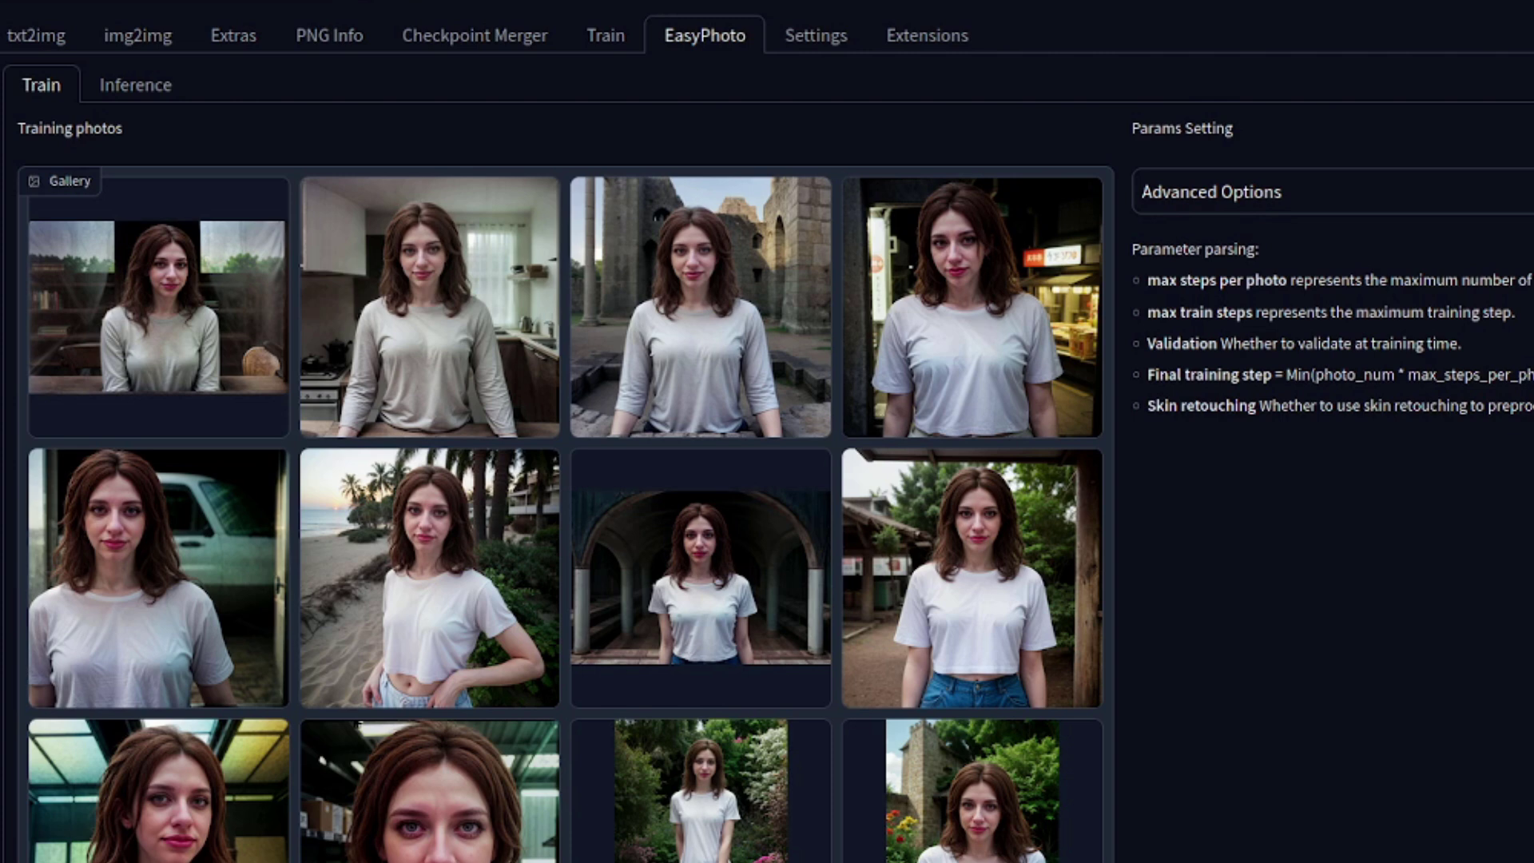
scroll(700, 575, "down", 5)
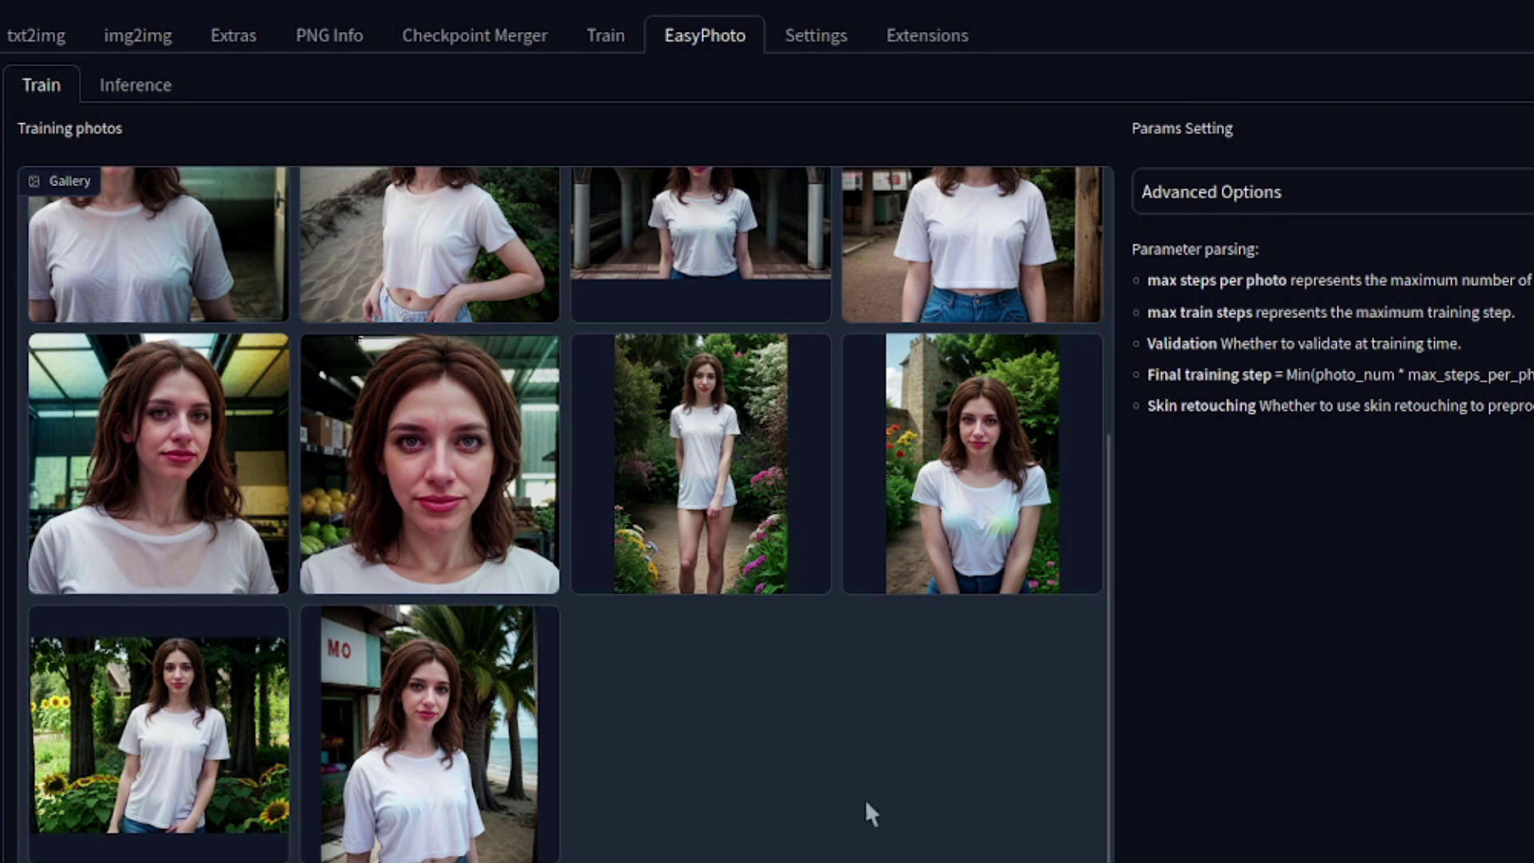
scroll(858, 799, "up", 5)
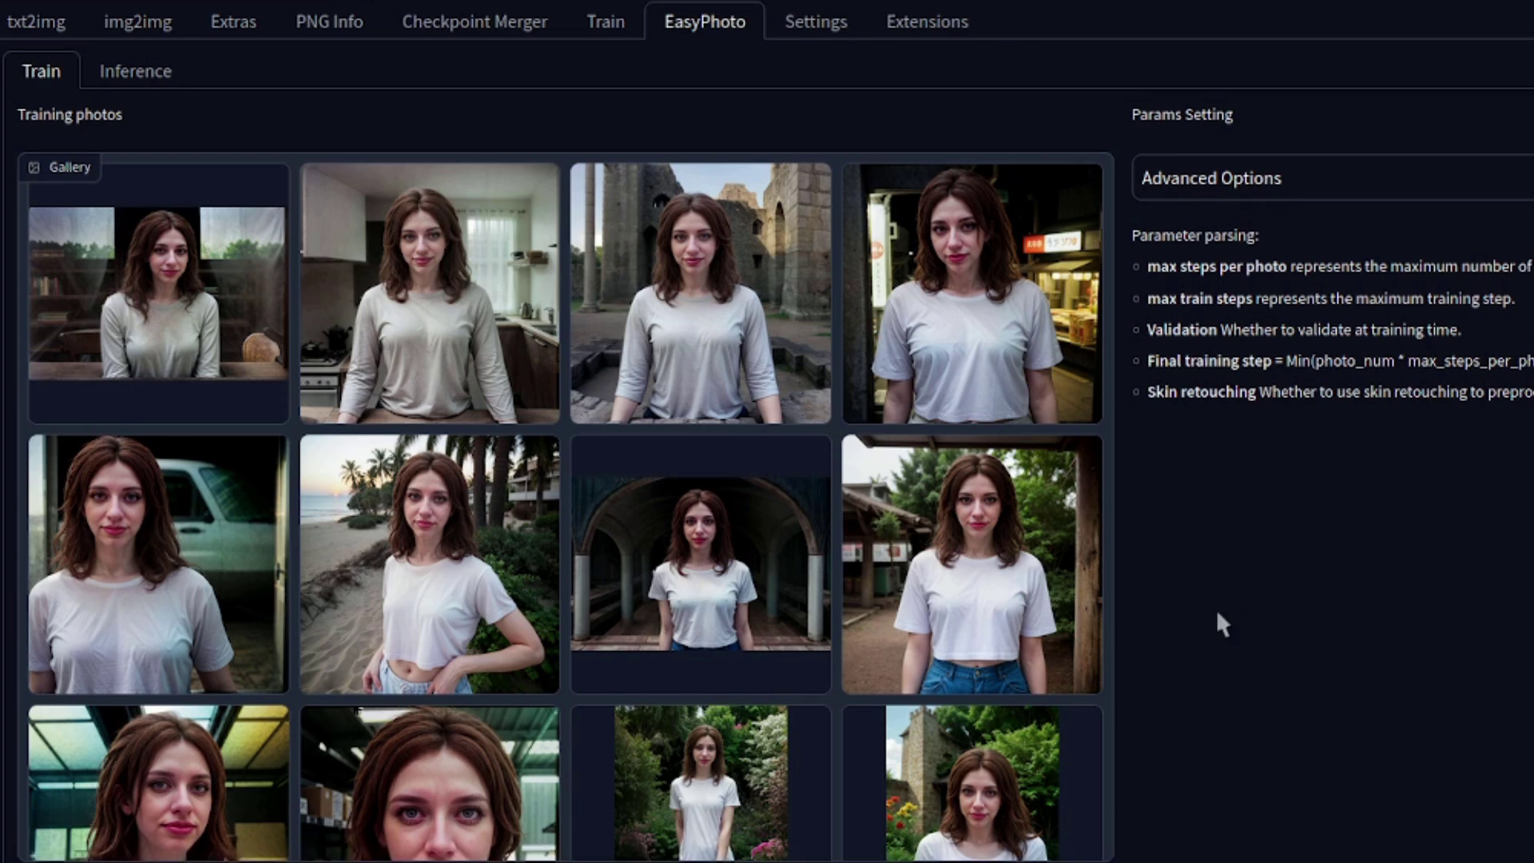
scroll(1215, 619, "down", 5)
left_click(557, 755)
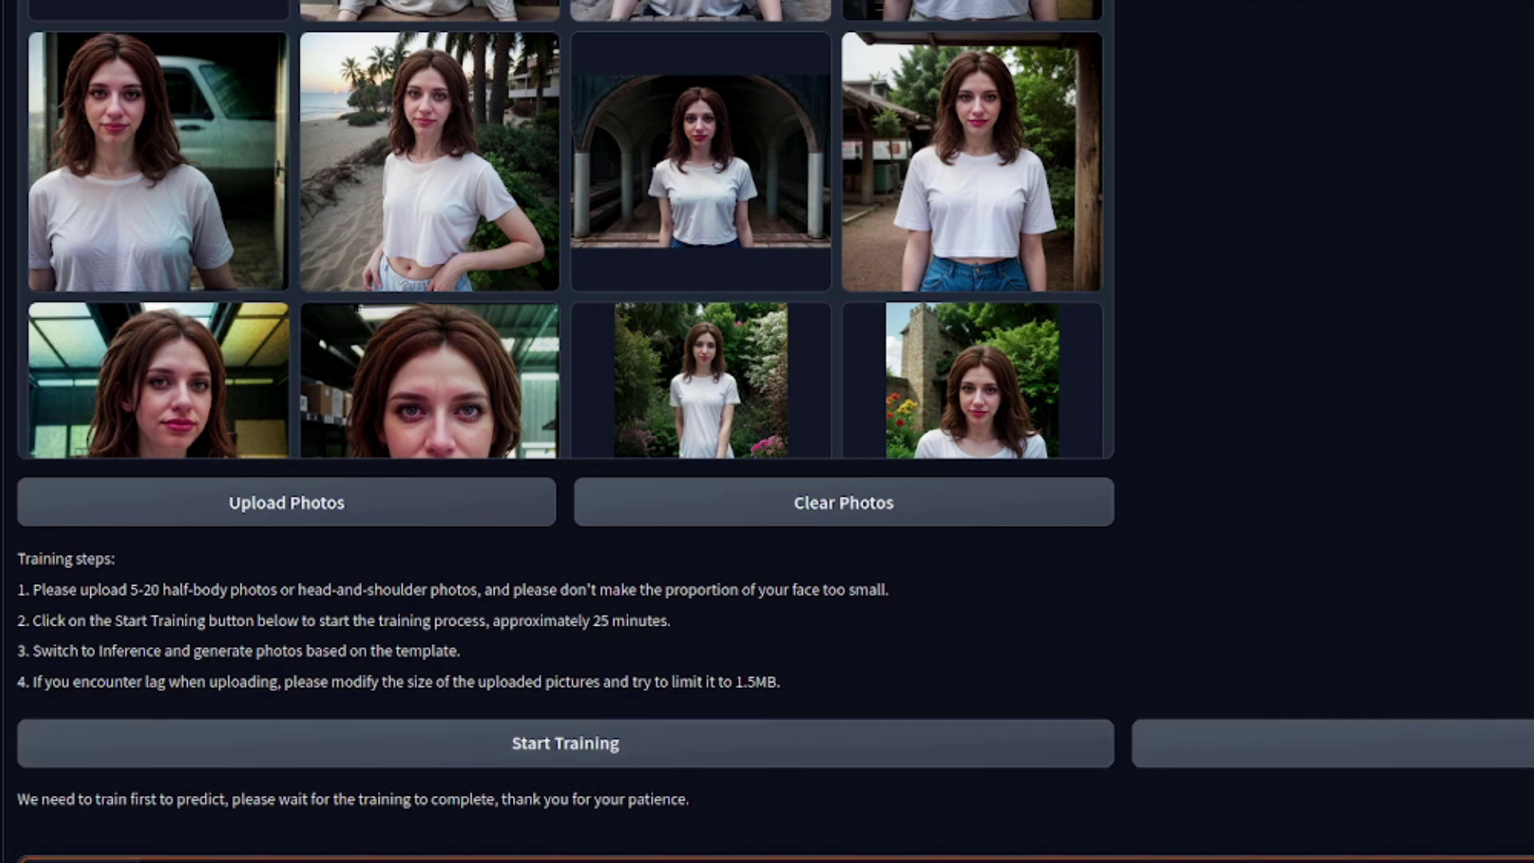
scroll(566, 399, "up", 3)
scroll(566, 431, "up", 2)
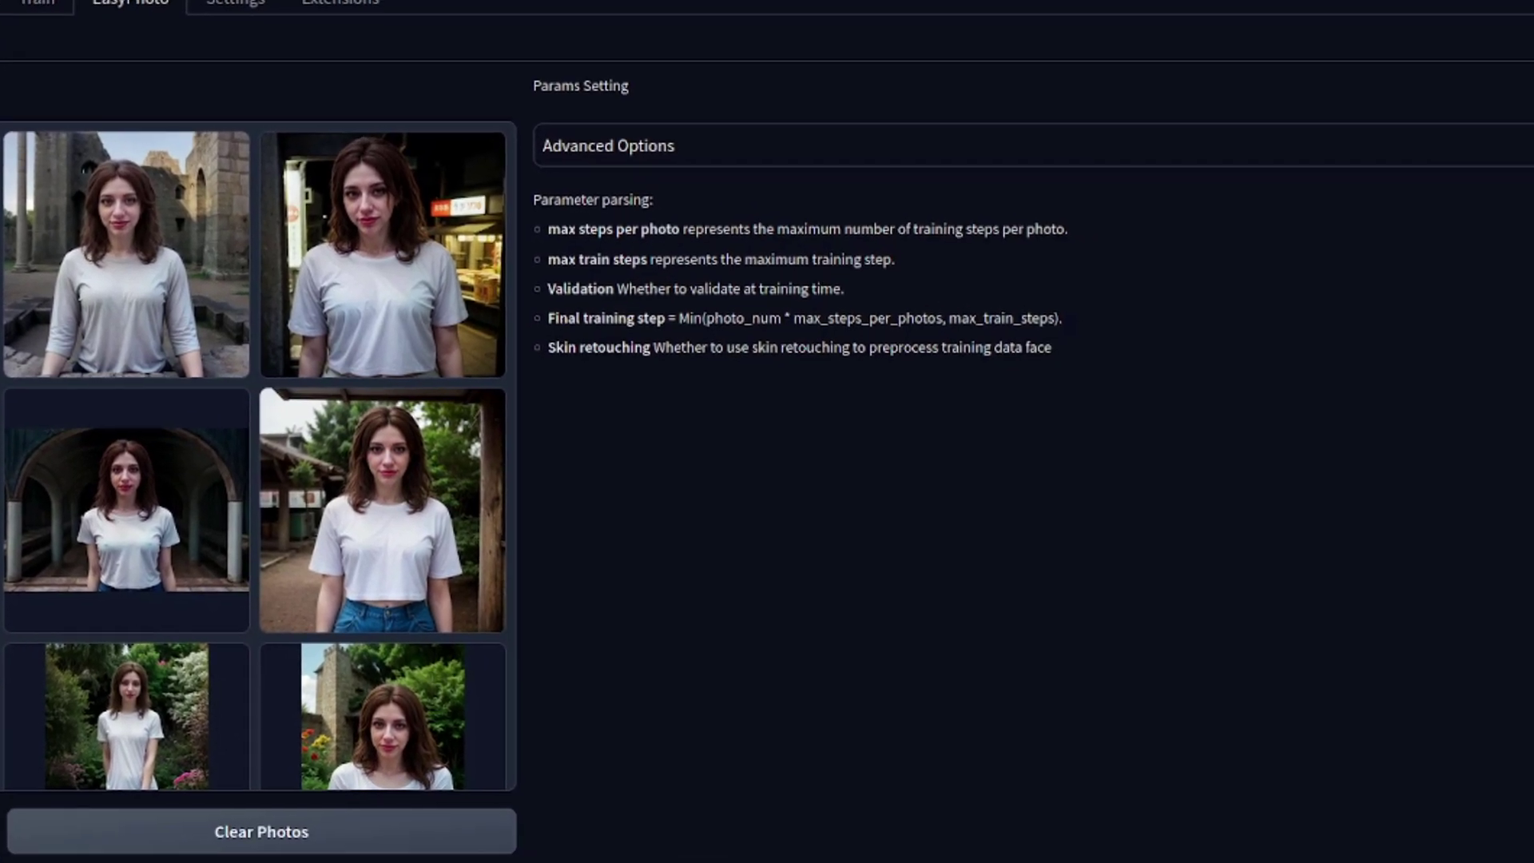
Expand Advanced Options, refresh the checkpoints, and choose SD1.5/analogMadness_v60.safetensors as base
left_click(1477, 148)
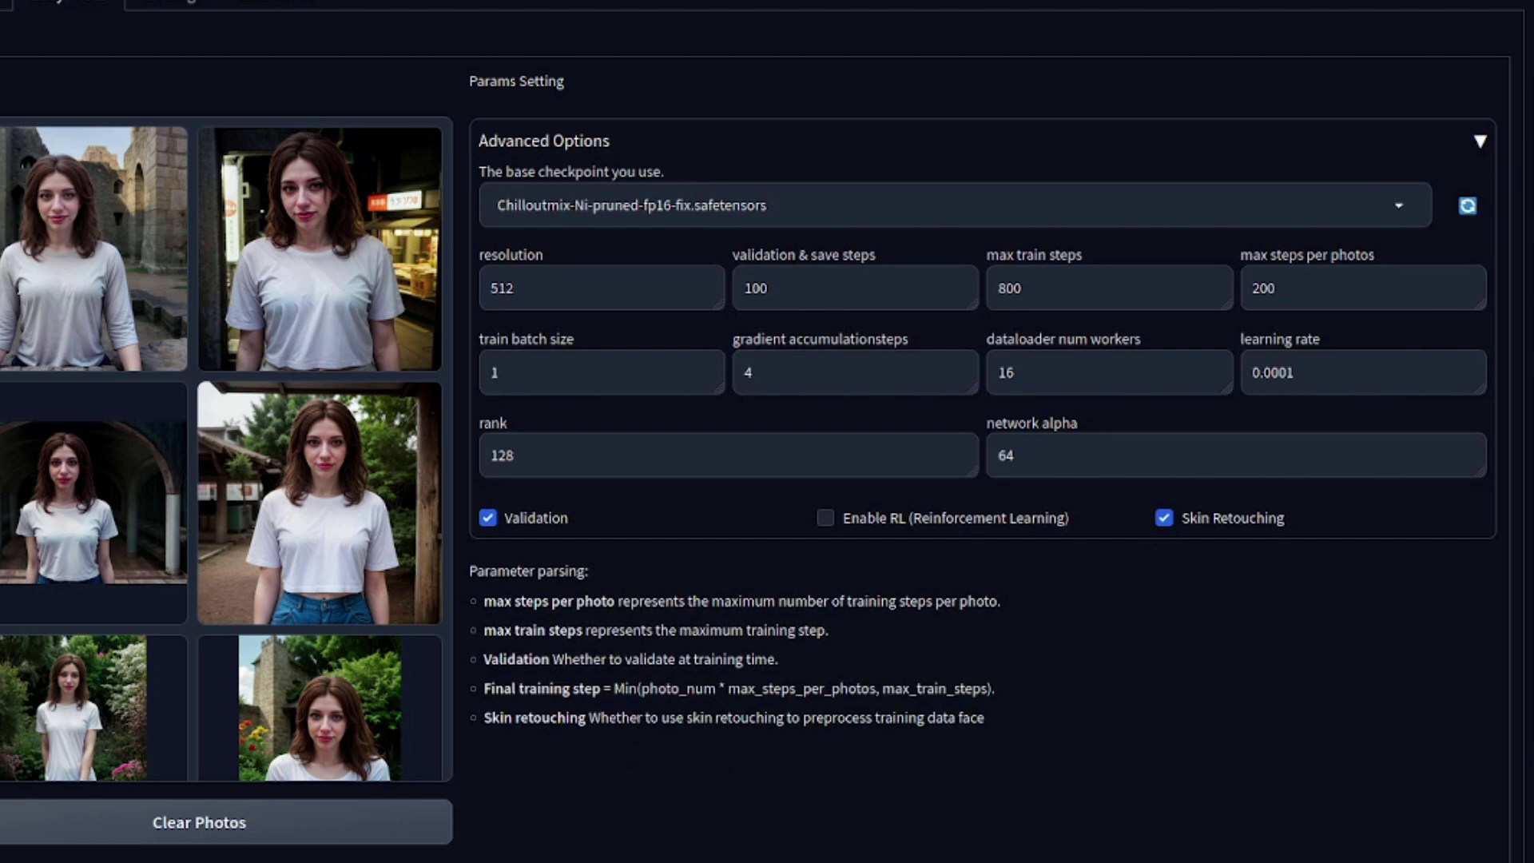
left_click(1394, 218)
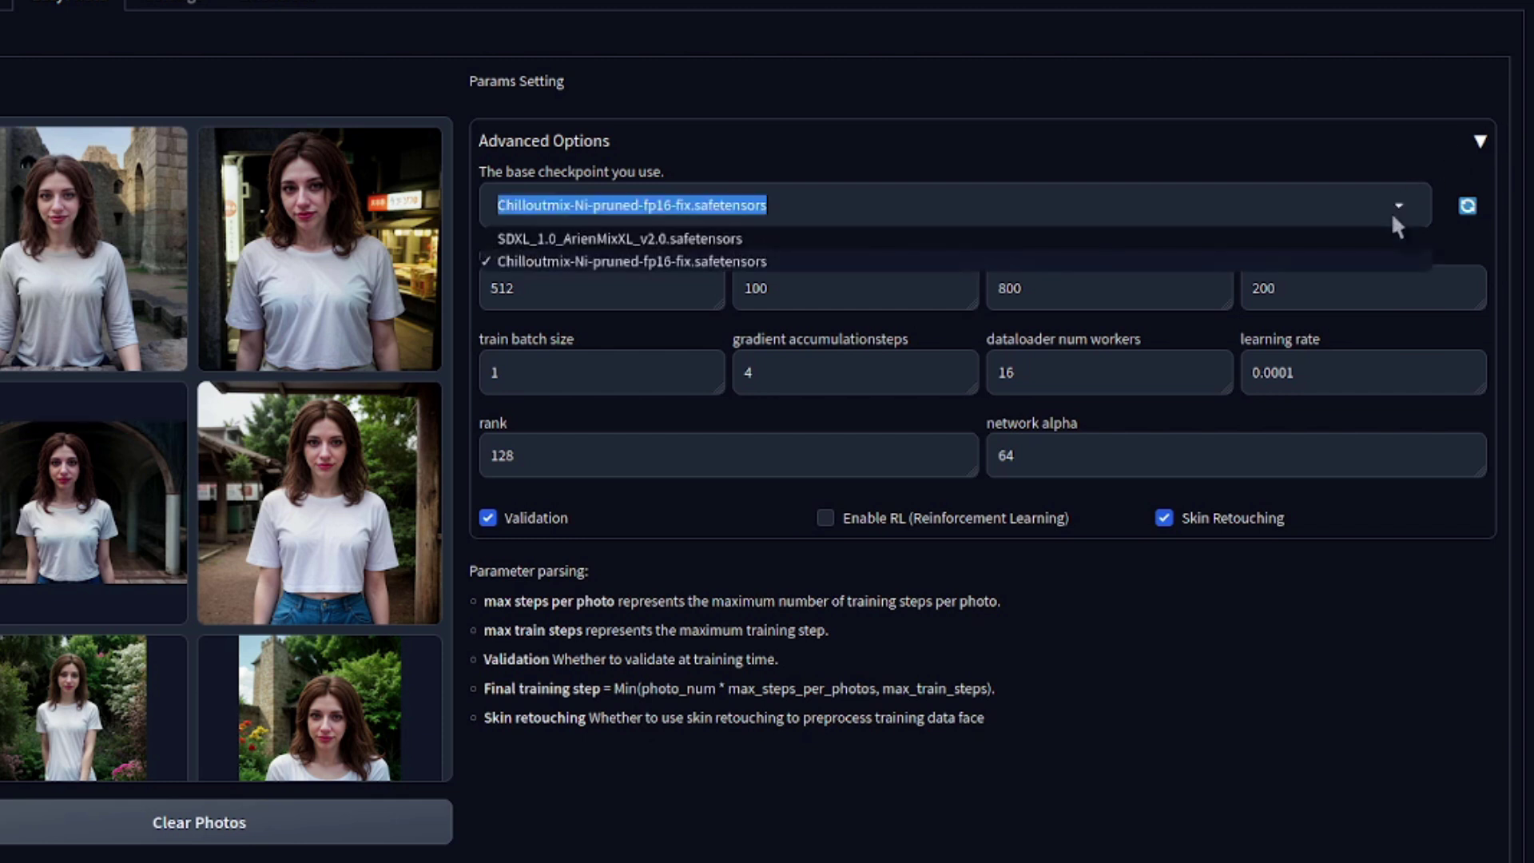
left_click(1362, 44)
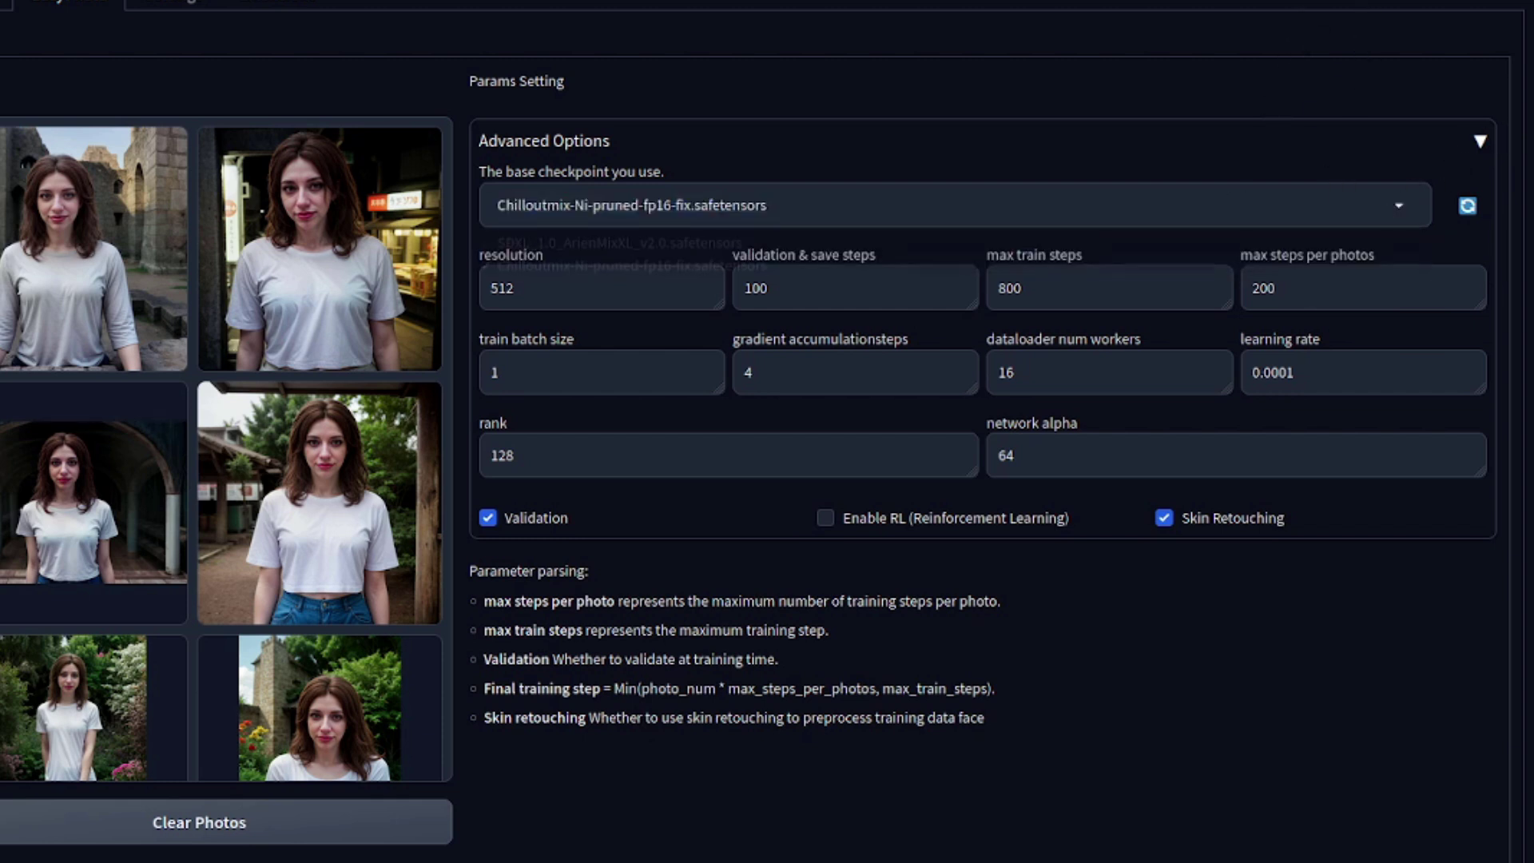
left_click(1467, 212)
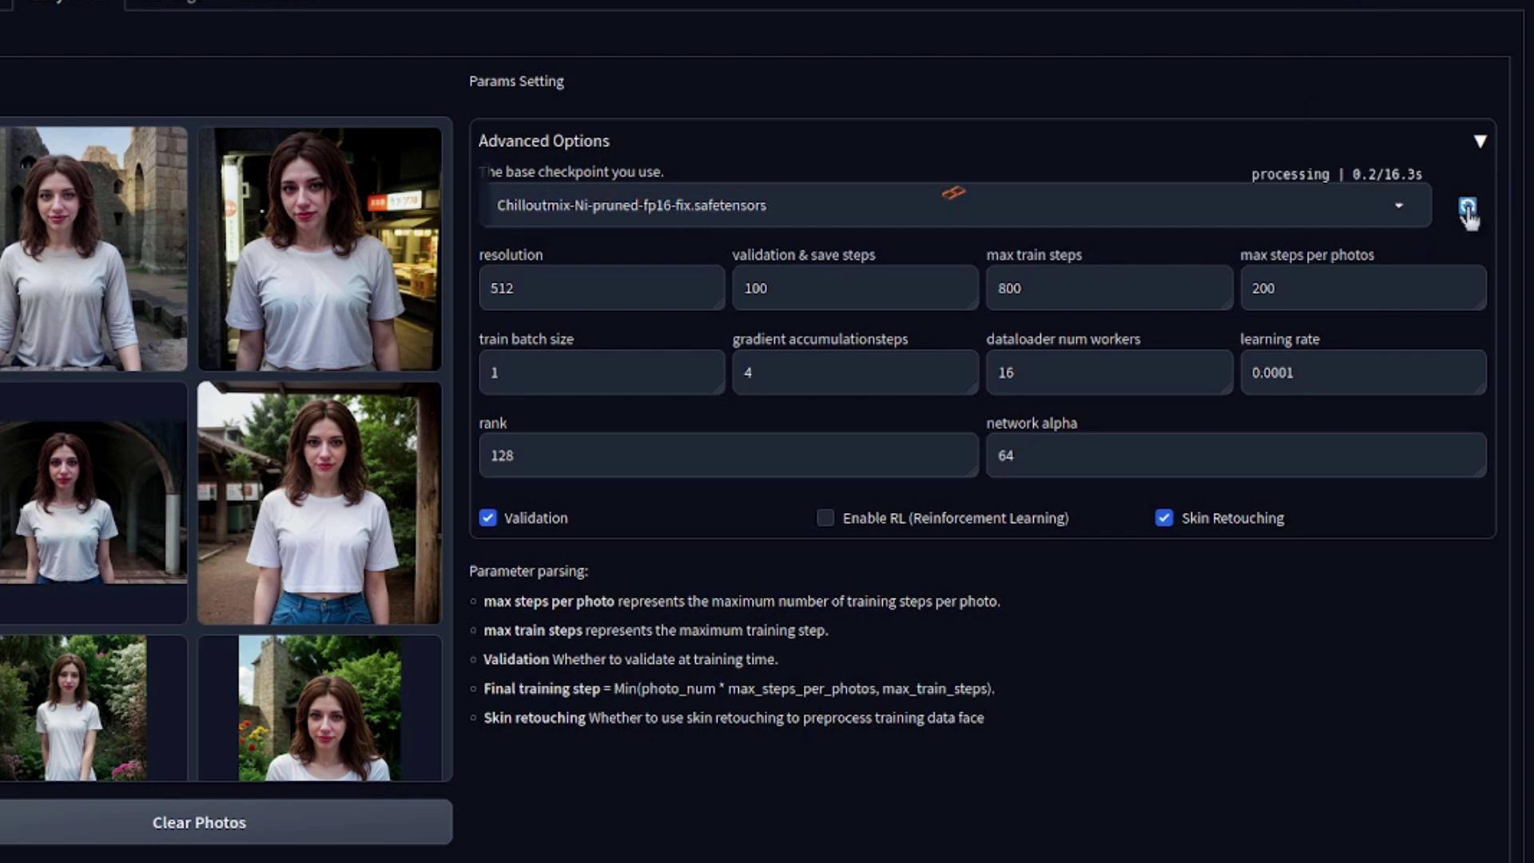
left_click(1400, 224)
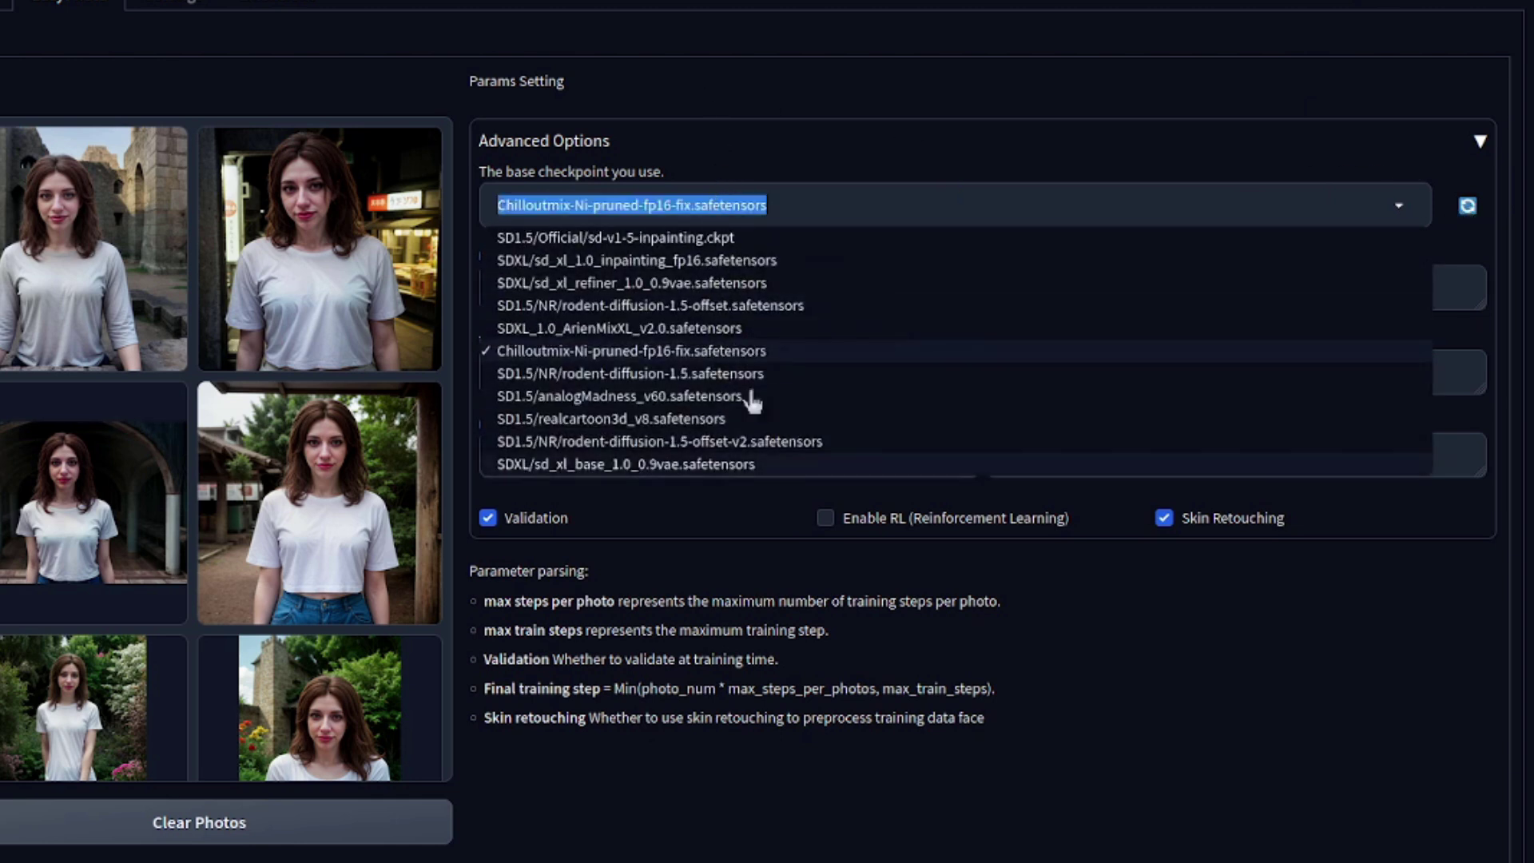
left_click(700, 396)
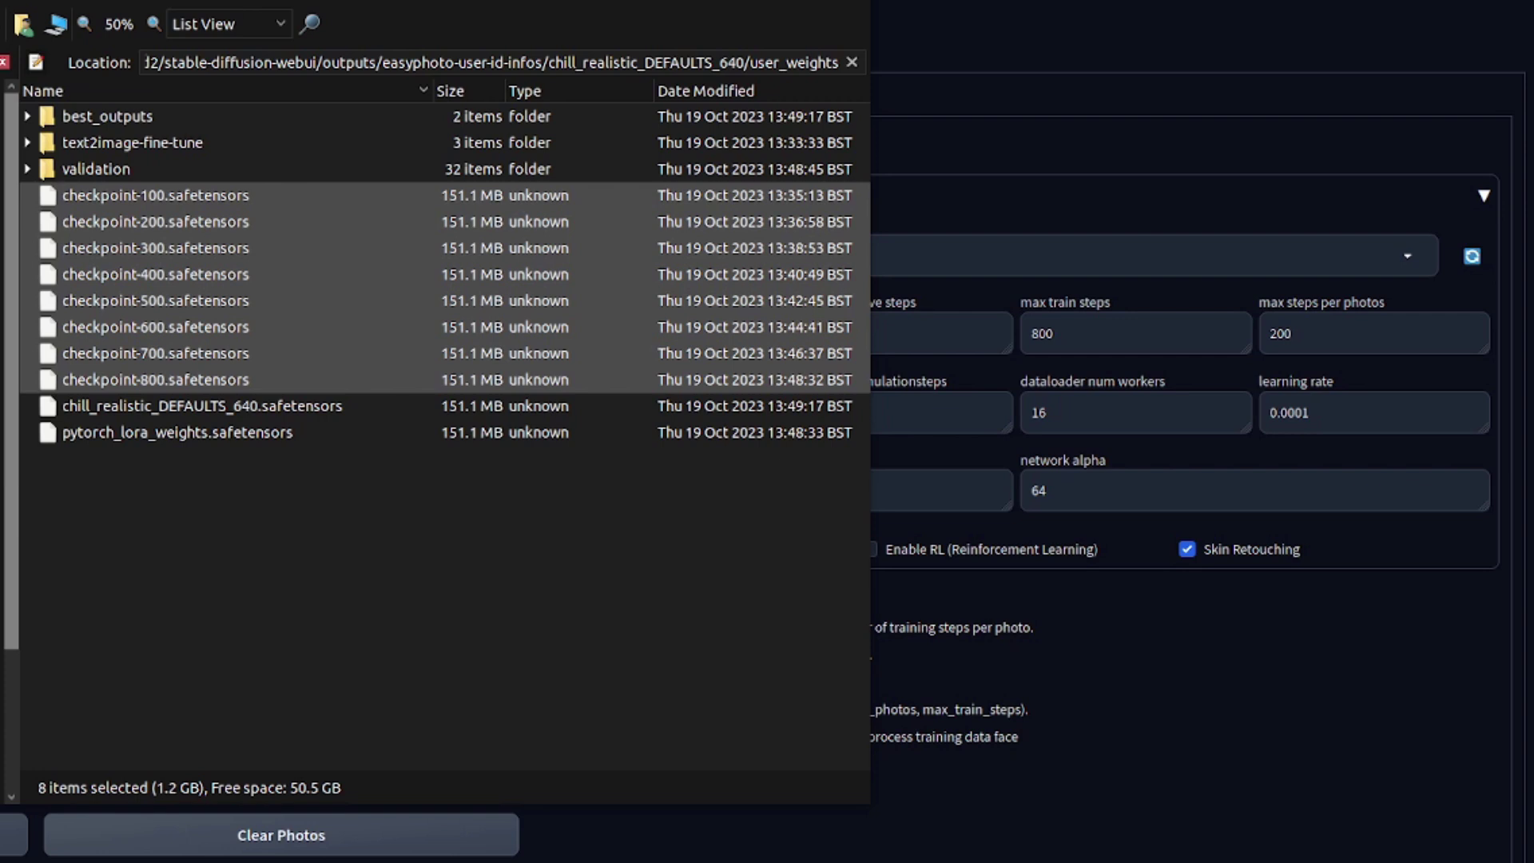
Select chill_realistic_DEFAULTS_640.safetensors in user_weights, then close the file manager
left_click(240, 412)
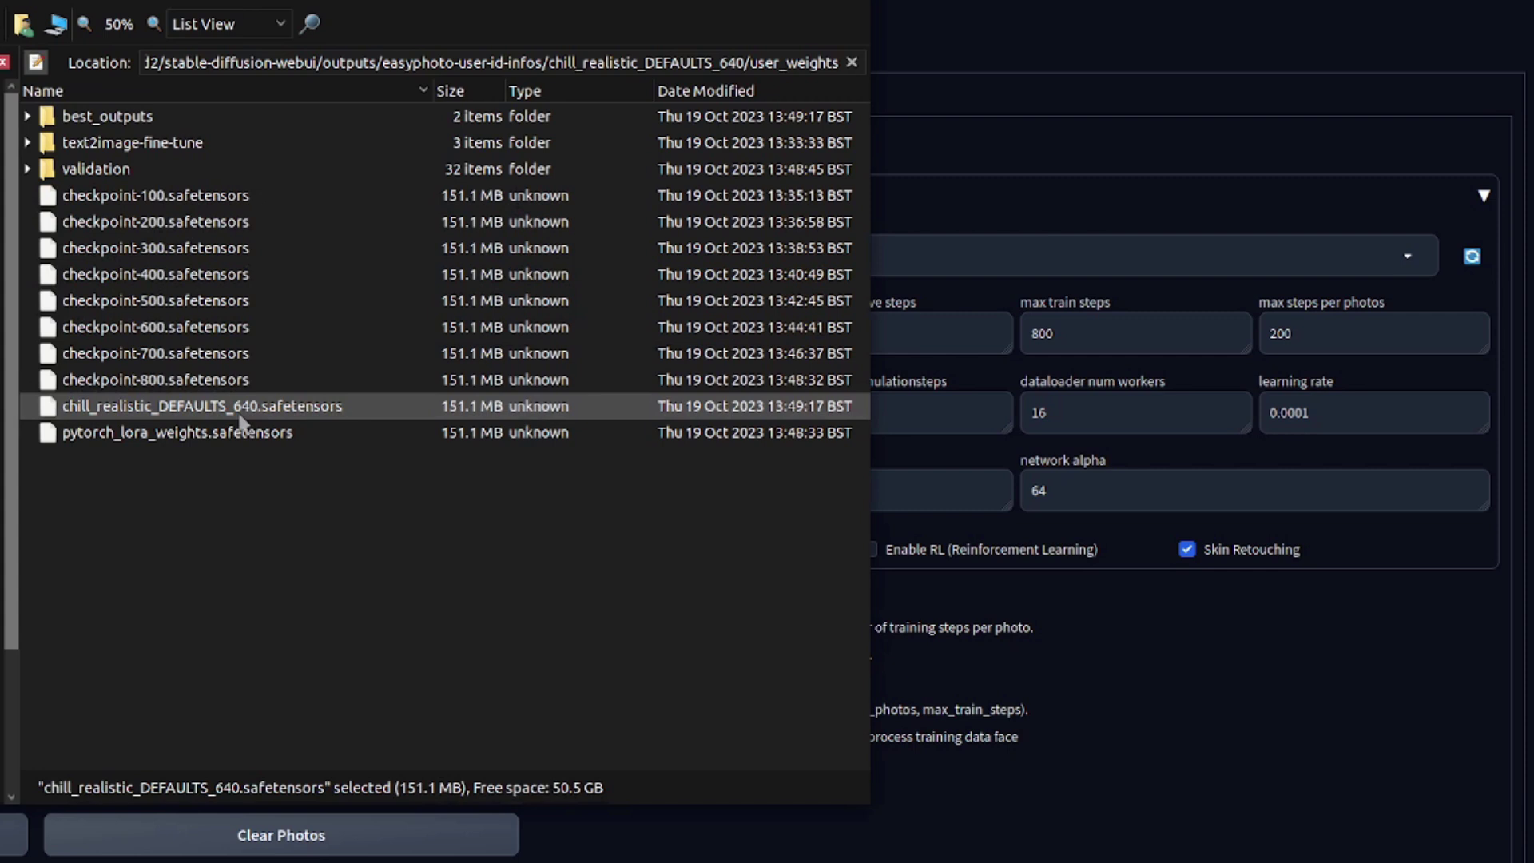
left_click(1251, 757)
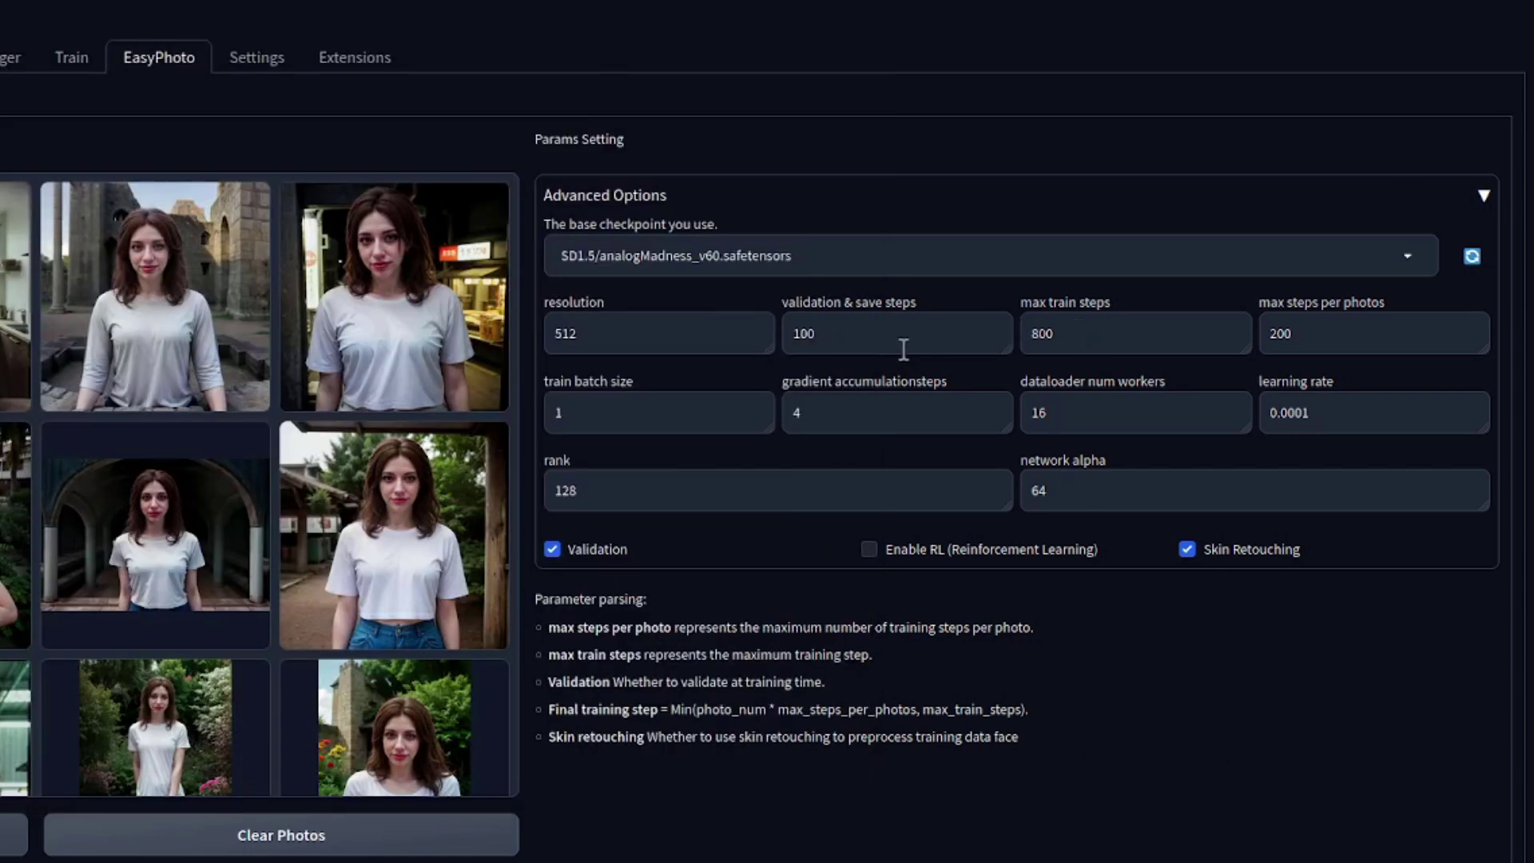
Set validation & save steps to 400 and rank 128, keeping 800 max steps and alpha 64
left_click_drag(879, 342, 748, 327)
type("400")
double_click(1047, 332)
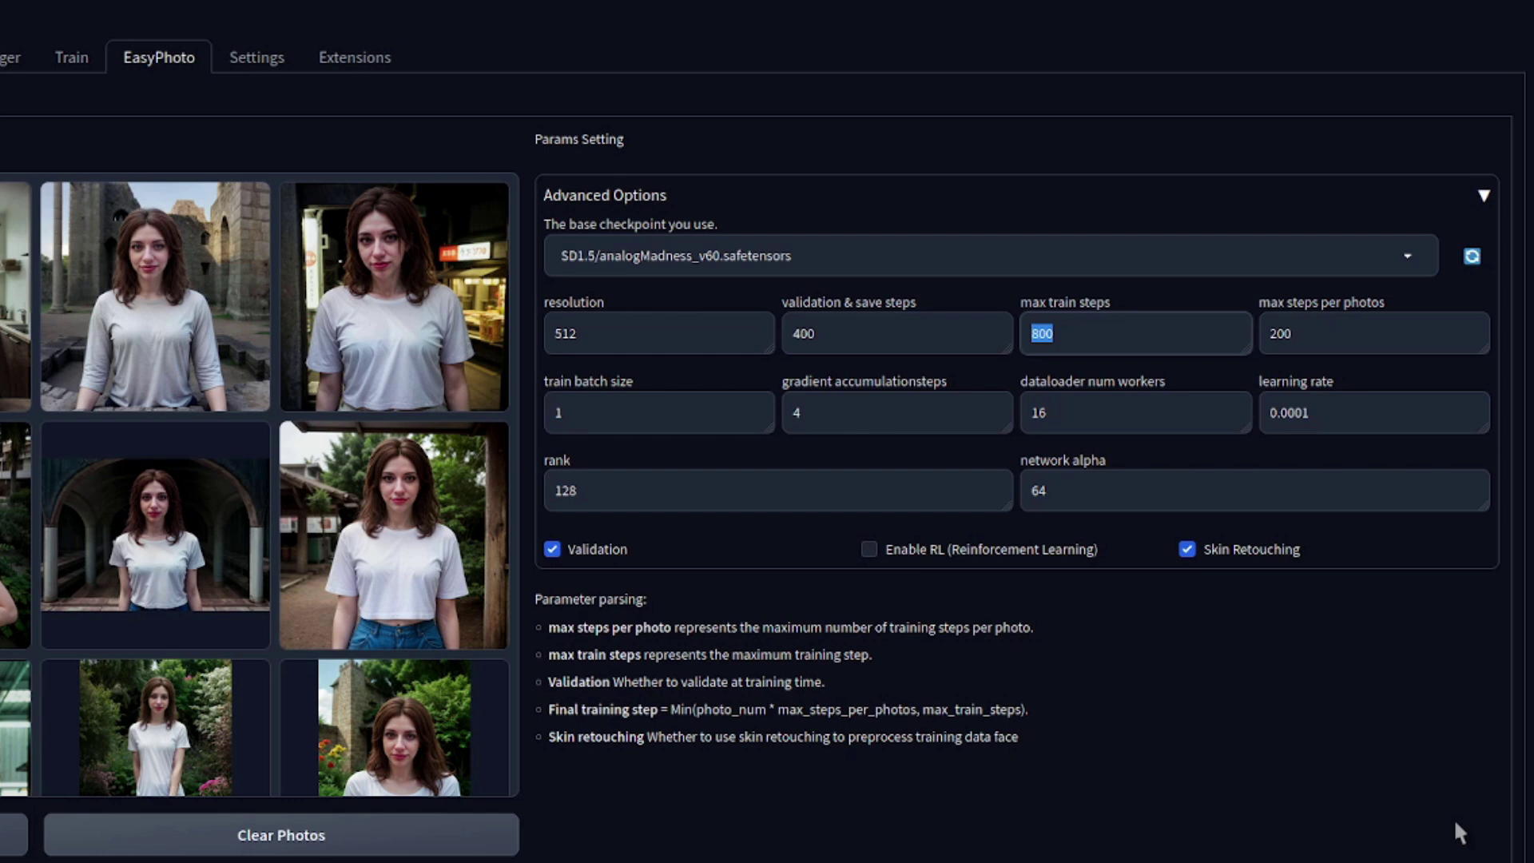
double_click(619, 421)
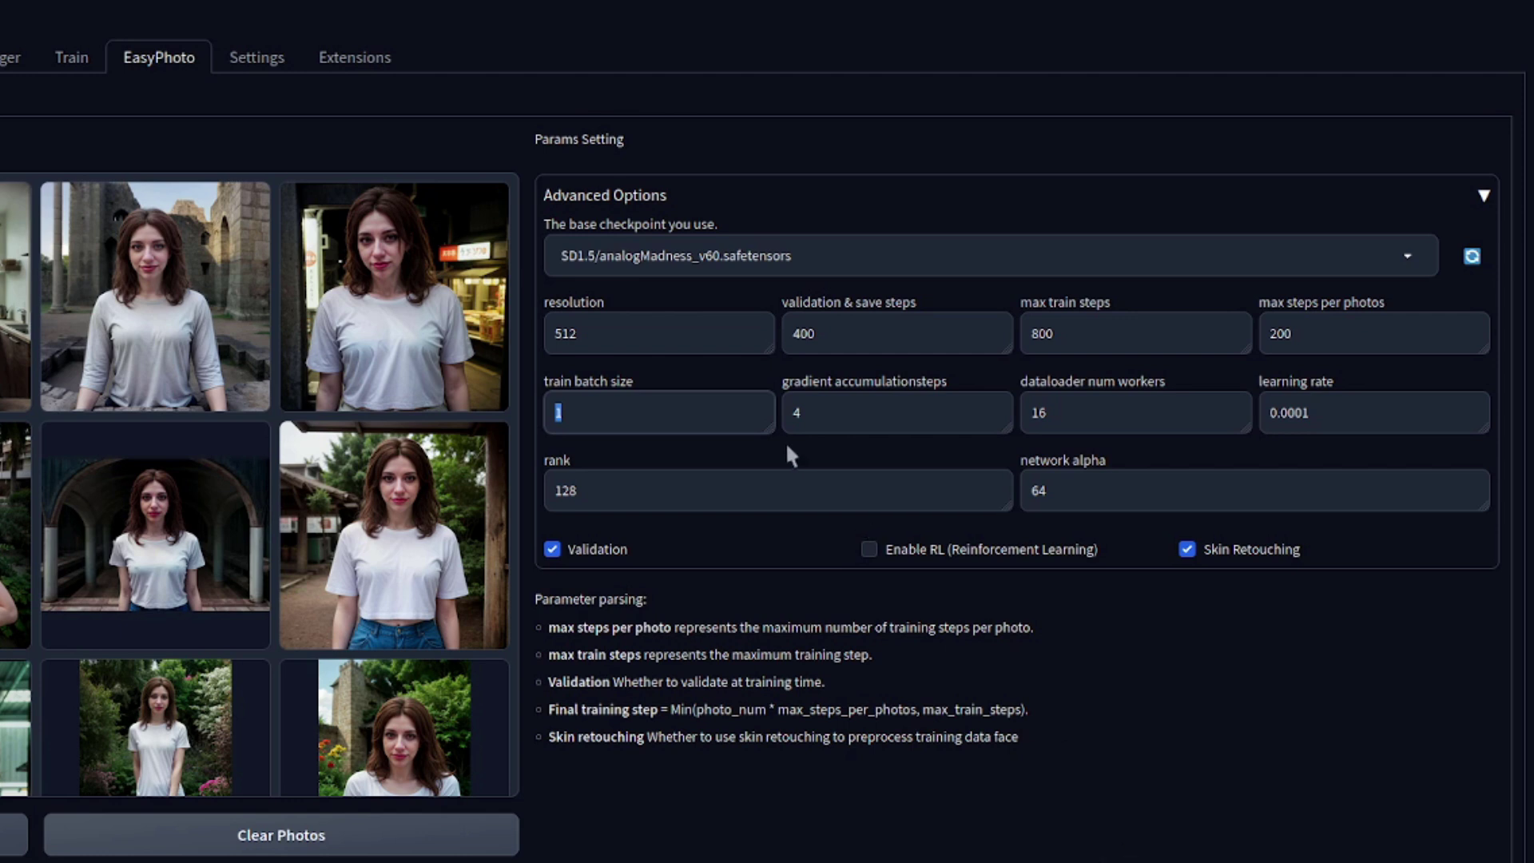
left_click(797, 505)
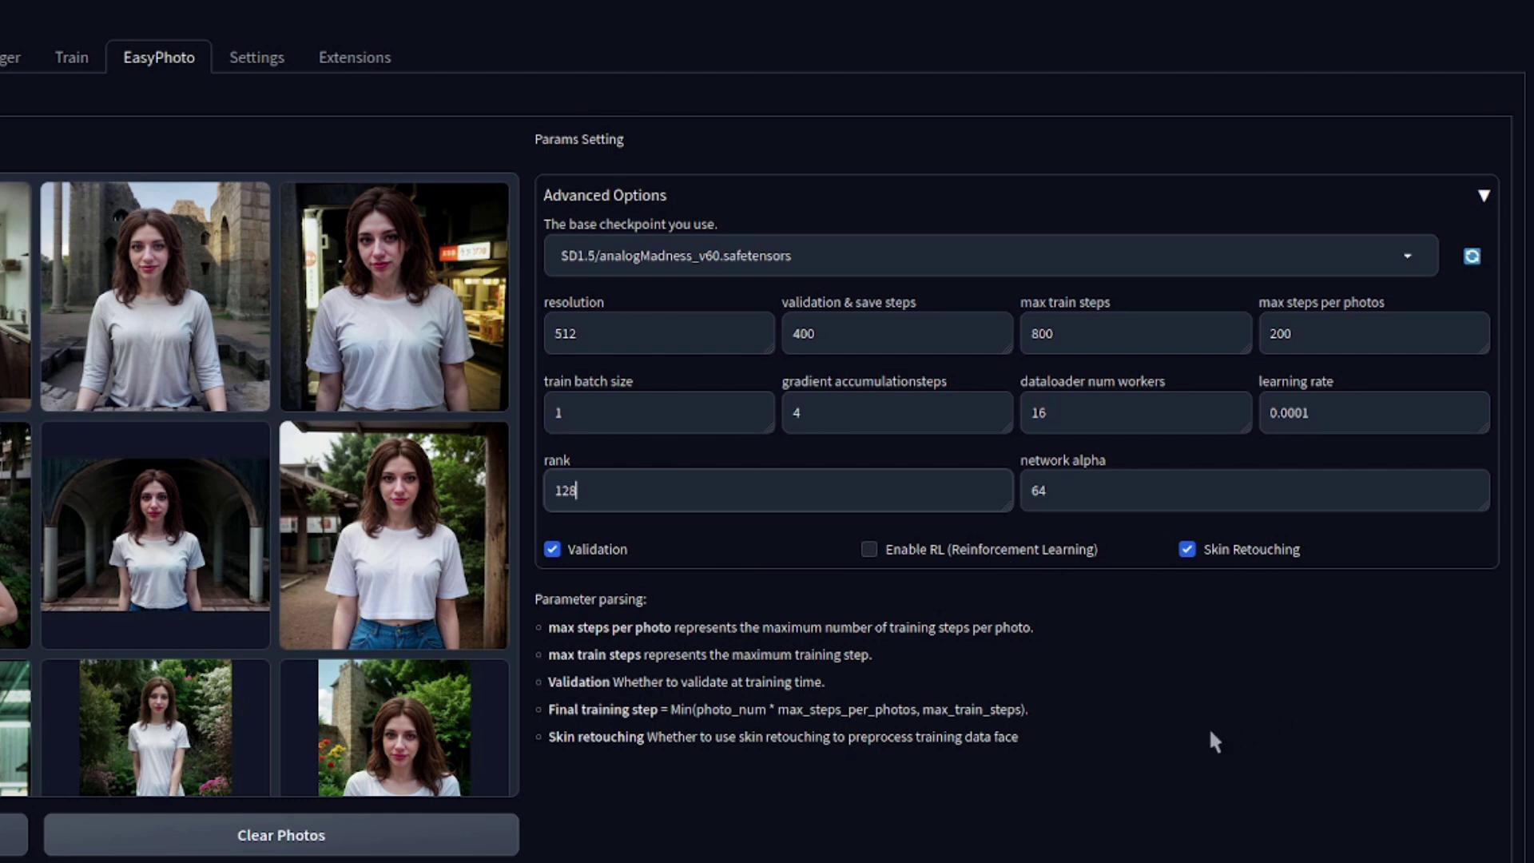
left_click(1476, 214)
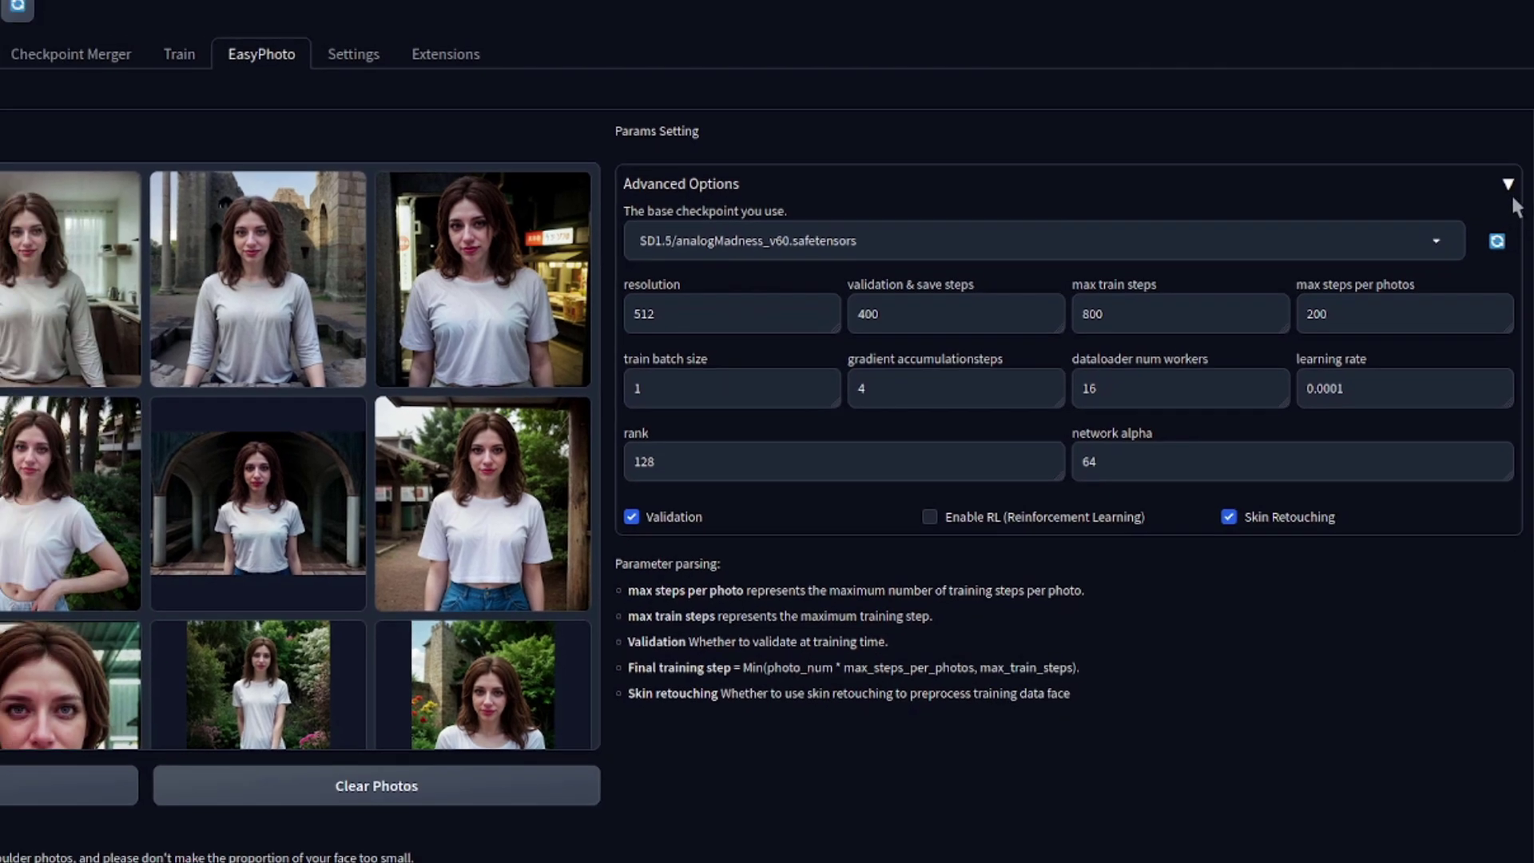
Collapse Advanced Options, start training, and enter analog_2 as the user id
left_click(1507, 184)
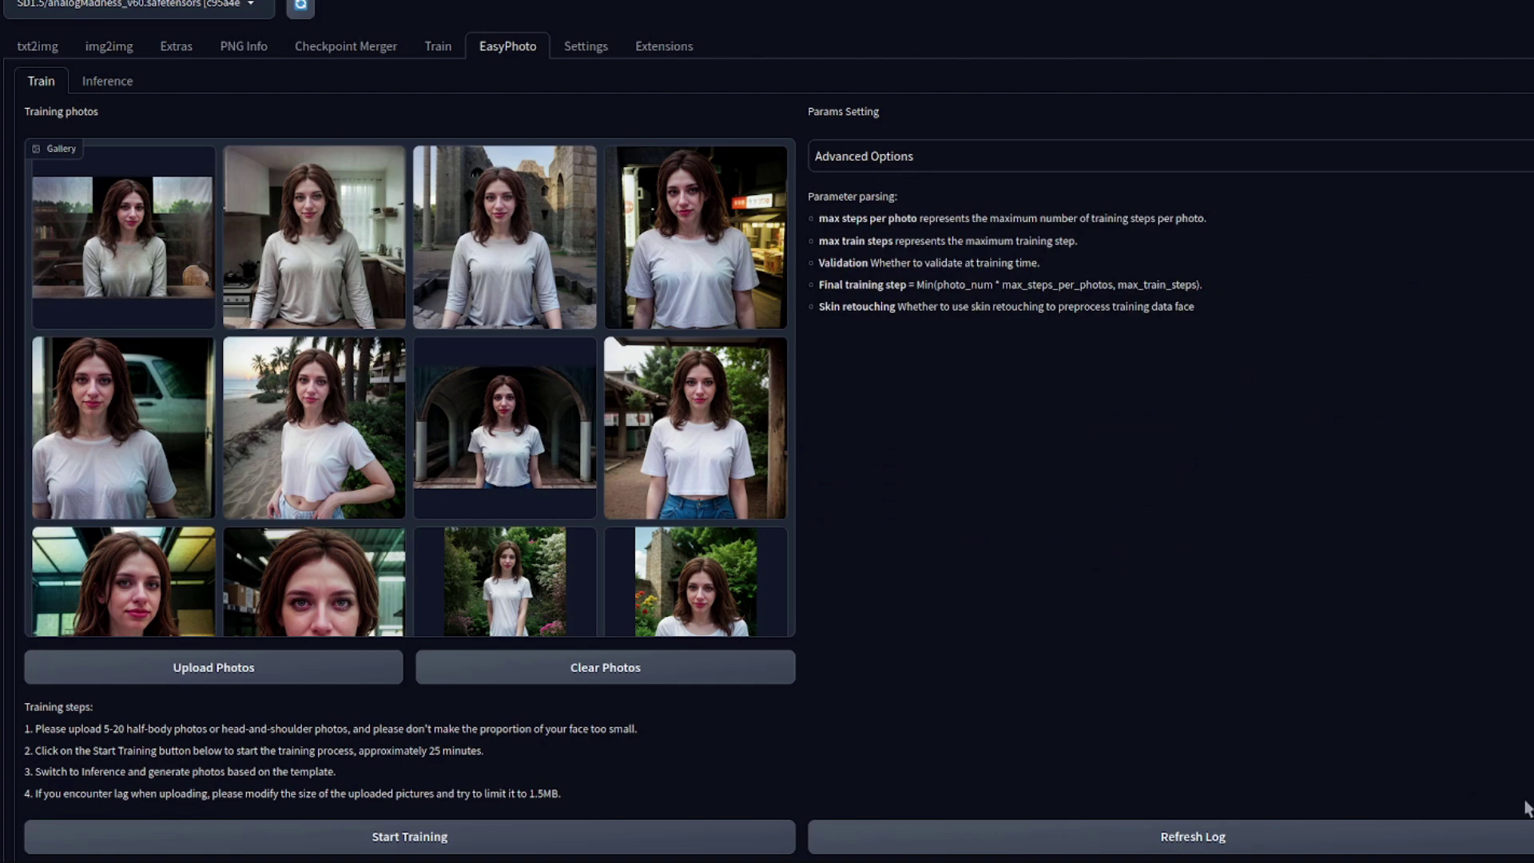
left_click(419, 854)
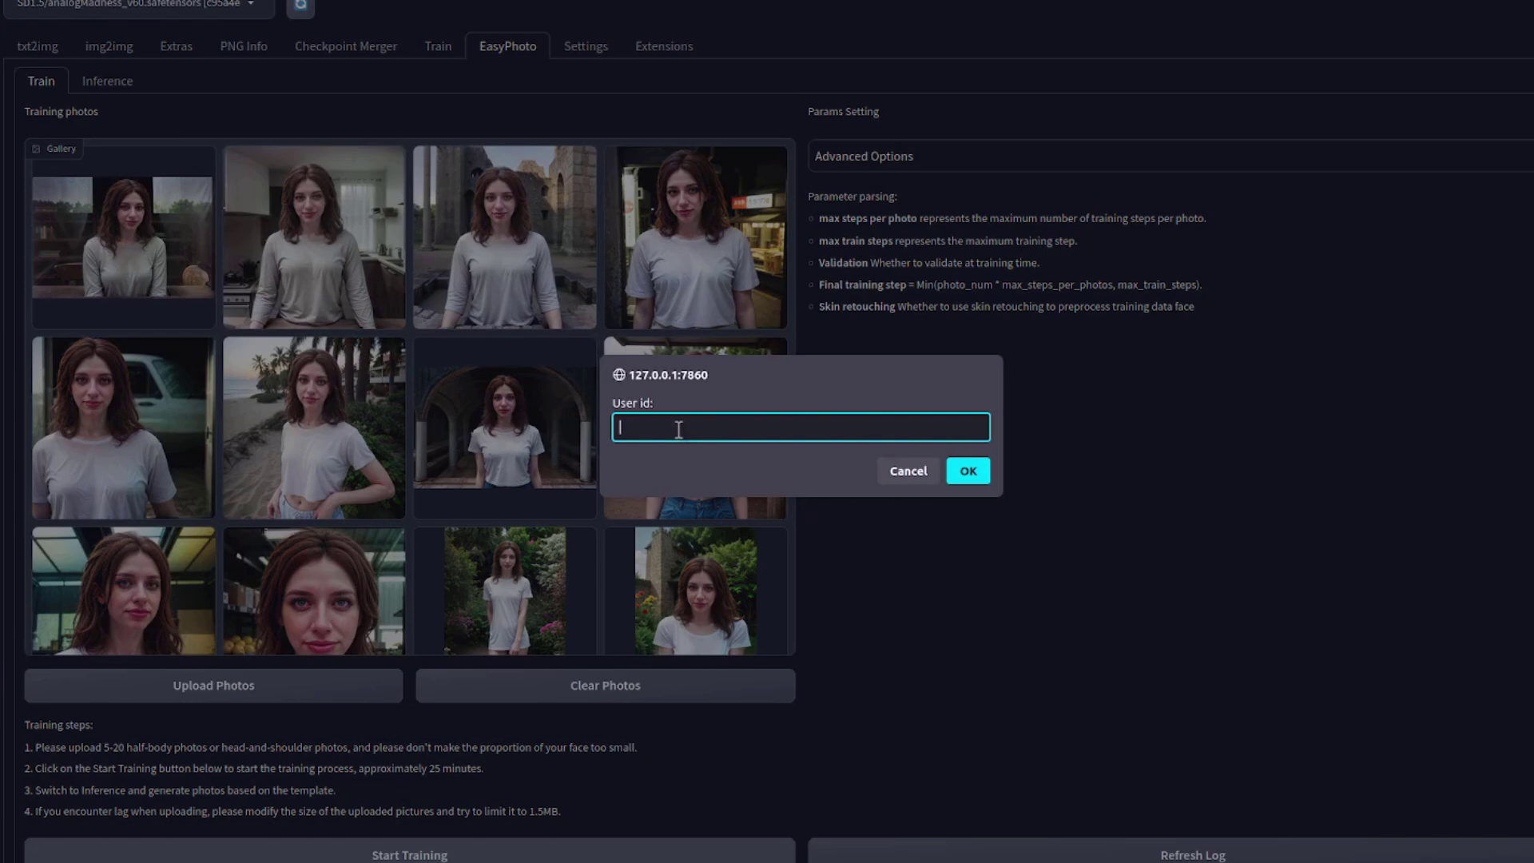
type("analog_")
type("2")
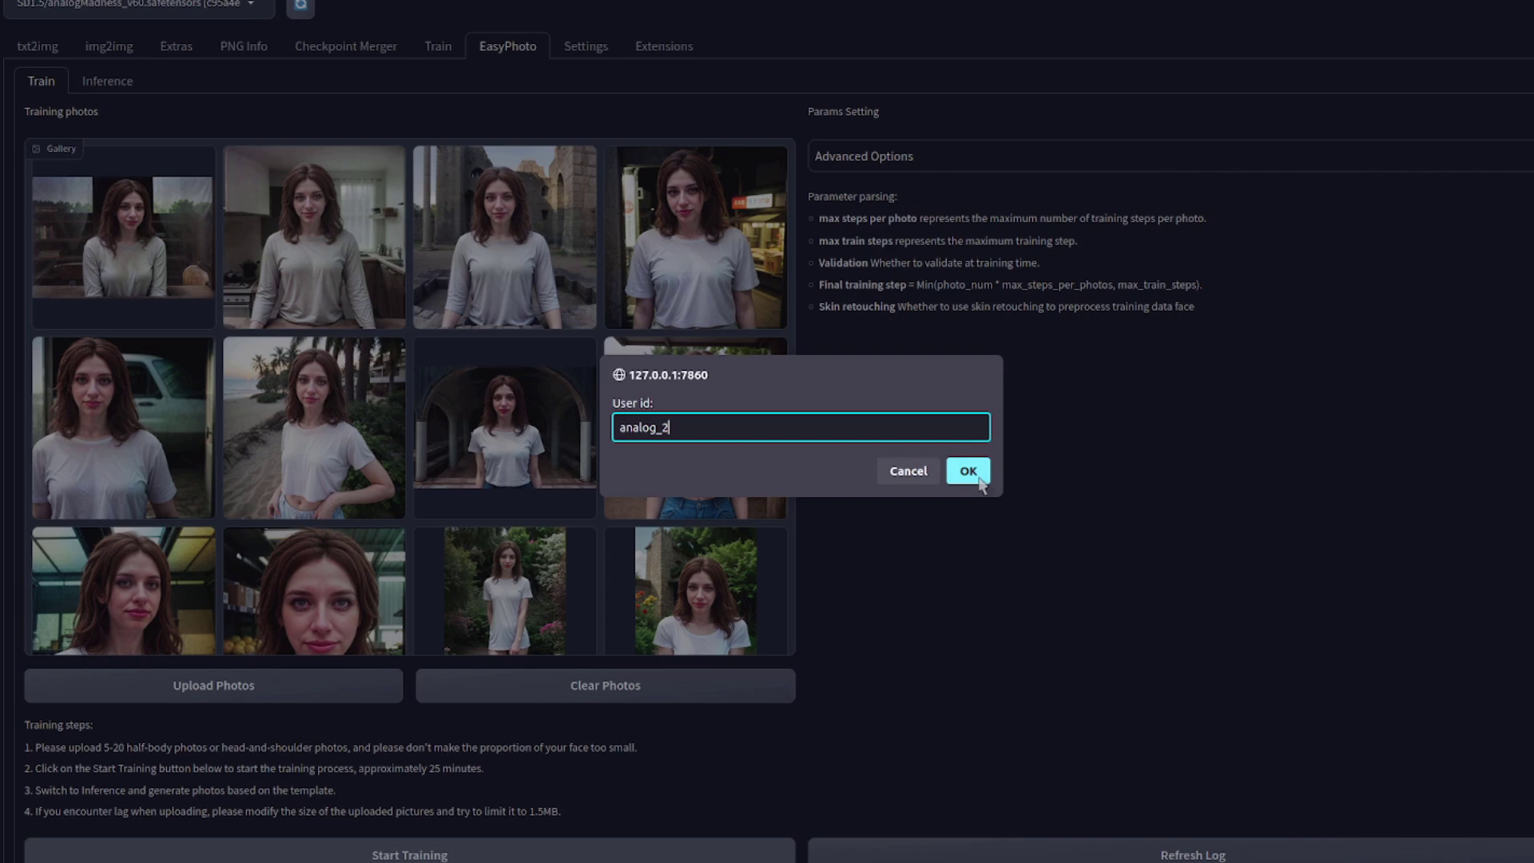
Confirm user id analog_2 to run training, then switch to the Inference tab
left_click(979, 480)
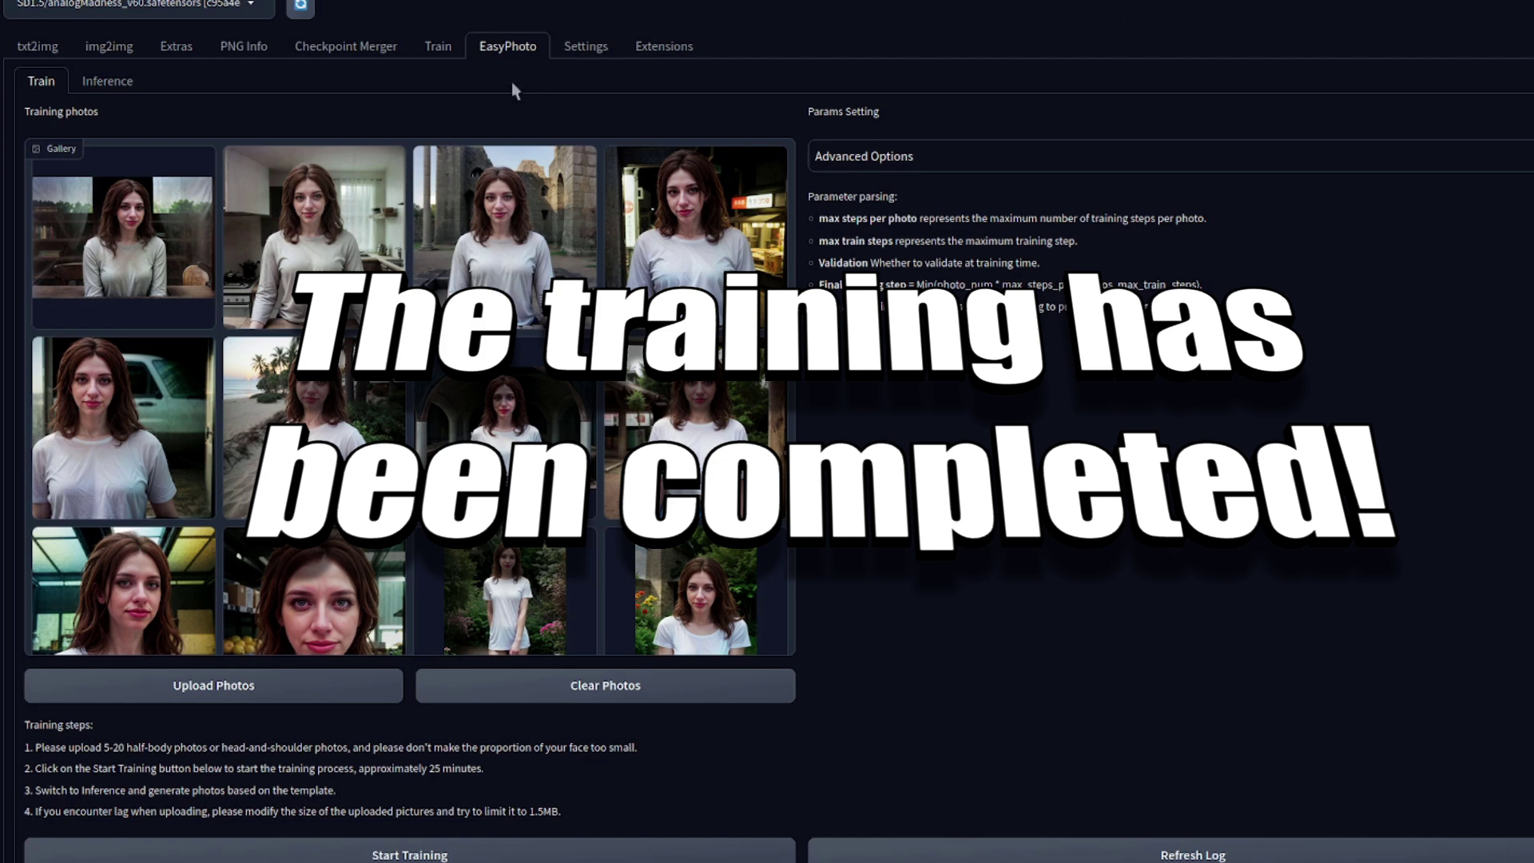
left_click(115, 91)
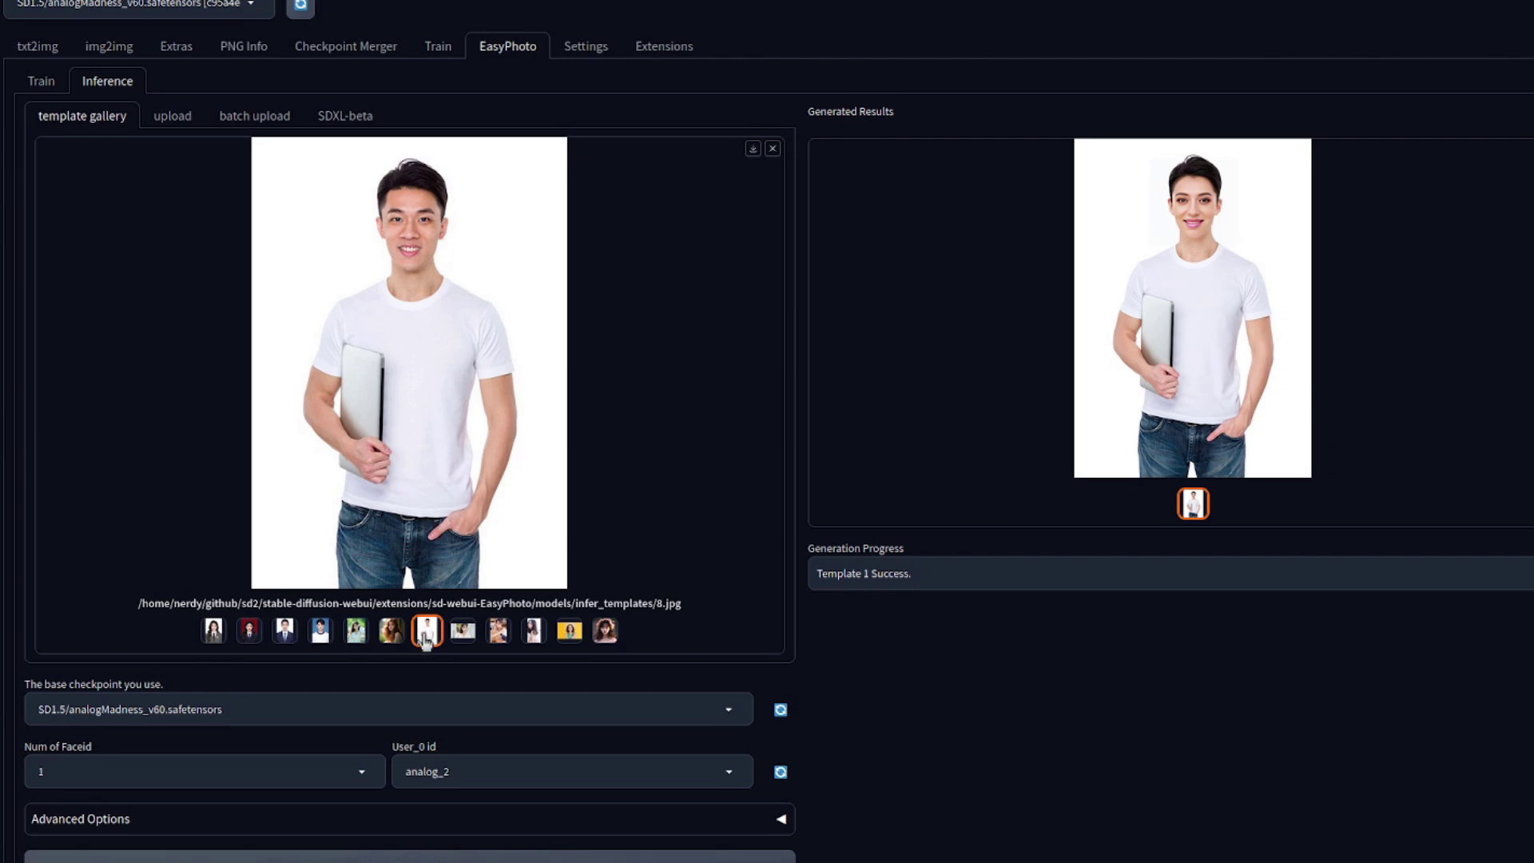
Preview the straw-hat template, then reselect the man-in-white-T-shirt template 8.jpg
left_click(568, 631)
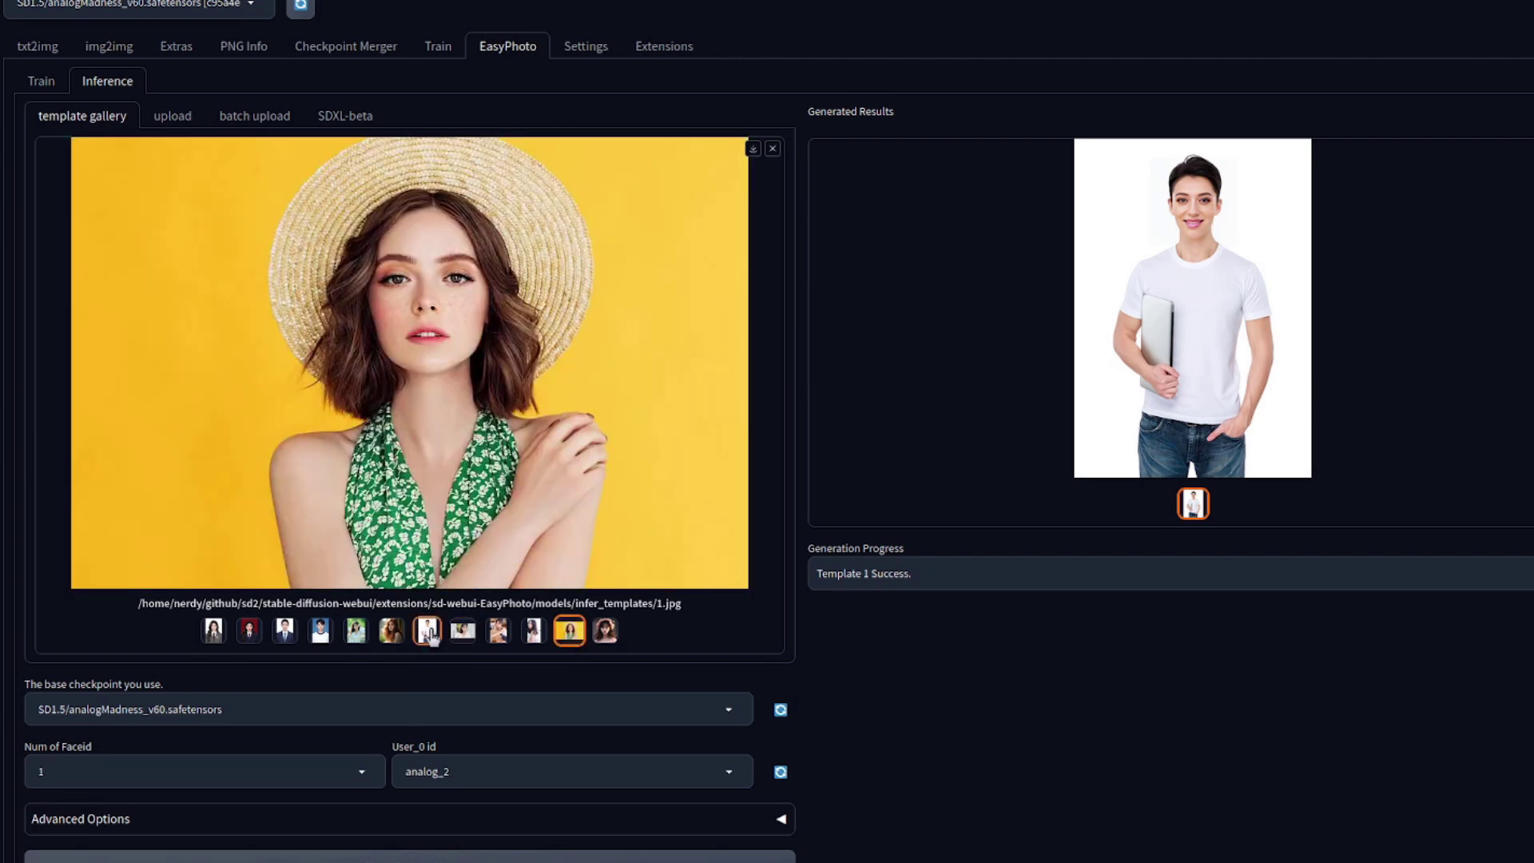
left_click(431, 635)
scroll(548, 678, "down", 2)
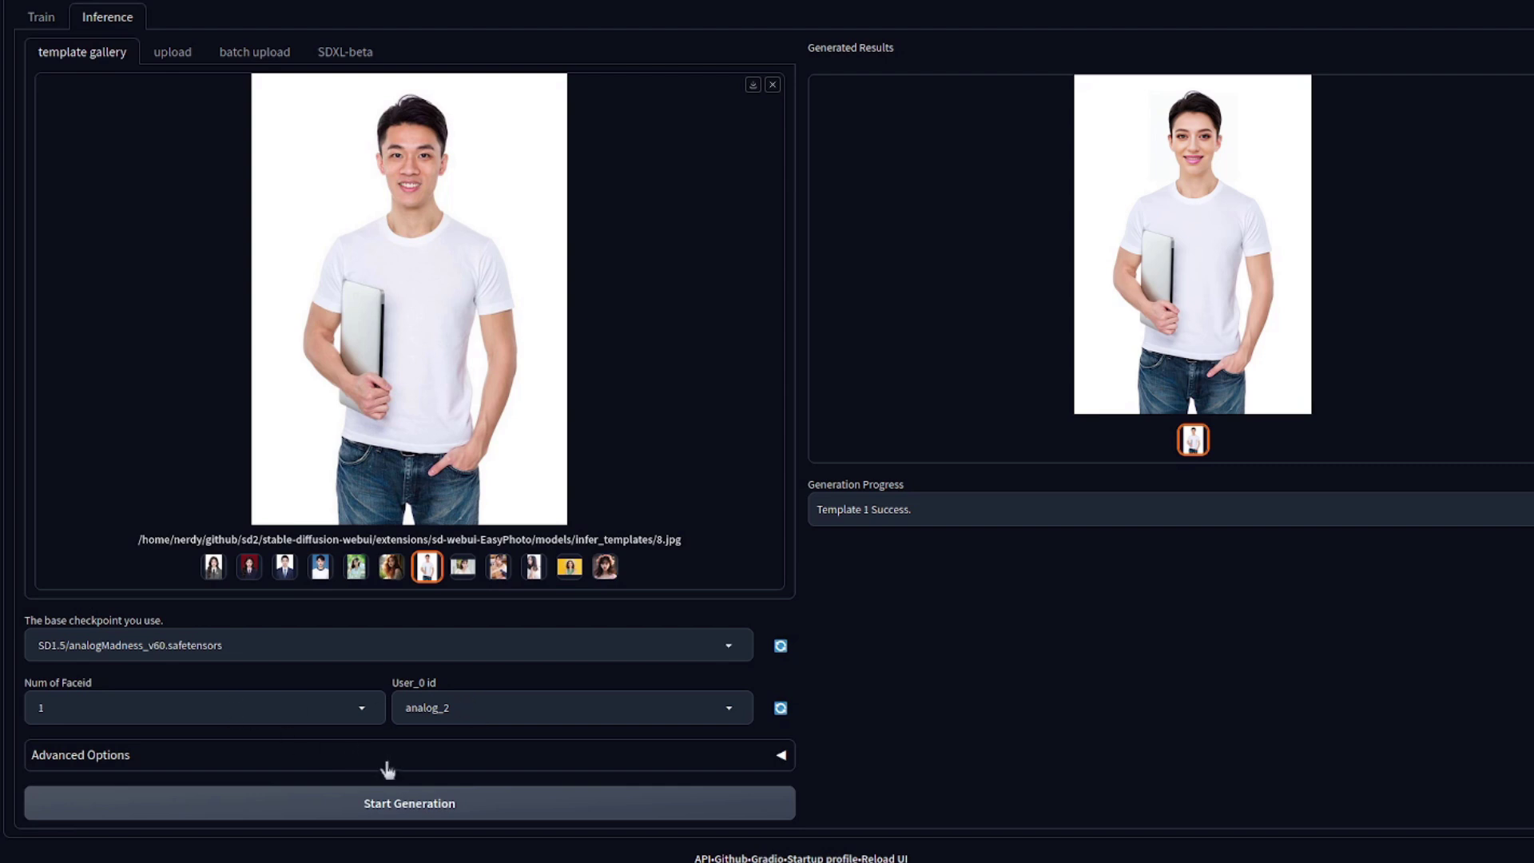
scroll(1147, 675, "up", 1)
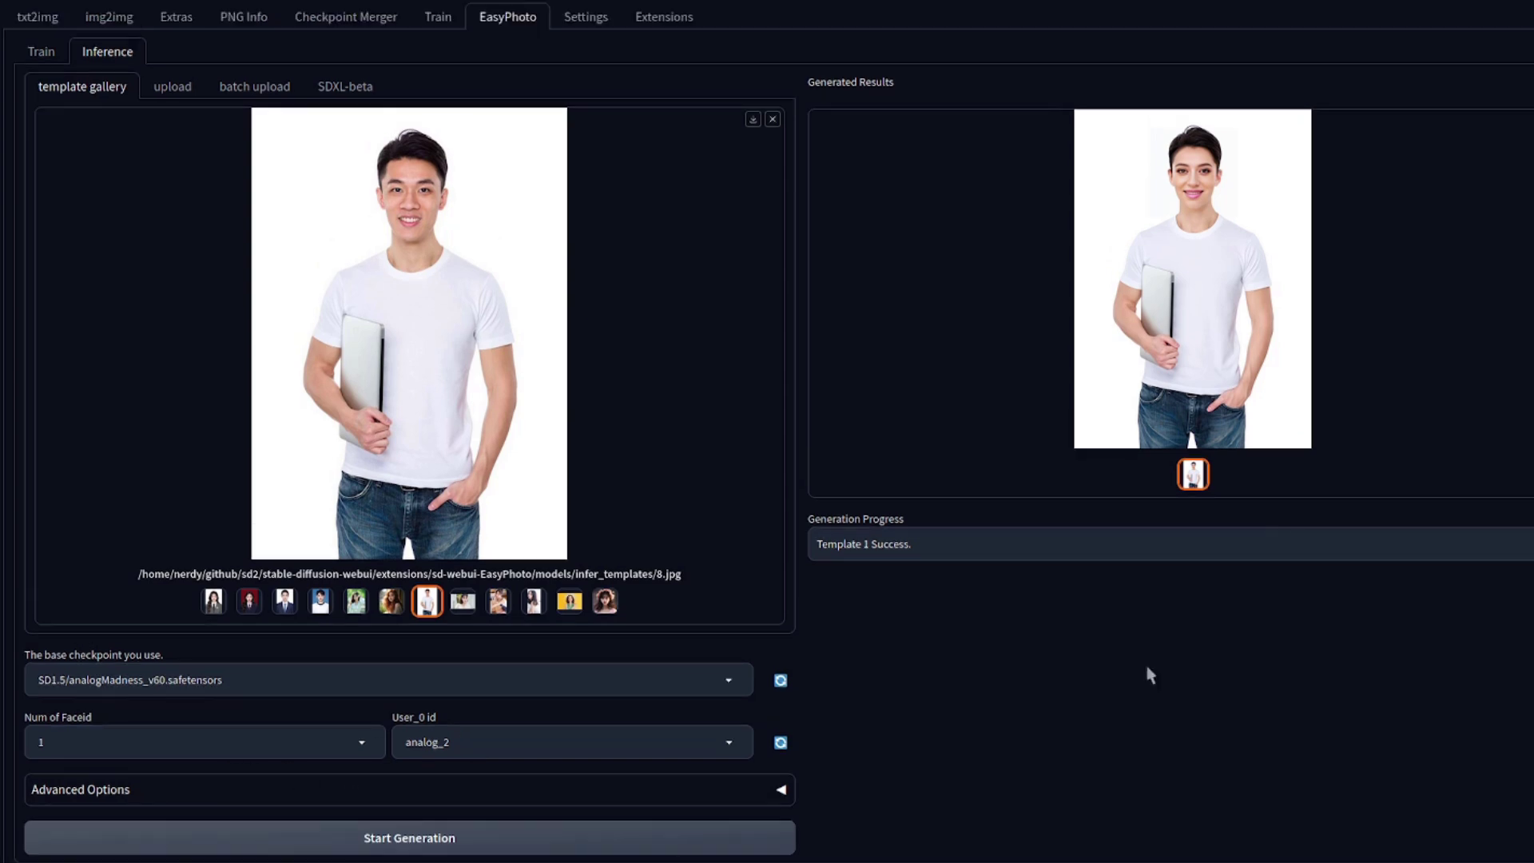
left_click(776, 790)
scroll(631, 467, "down", 2)
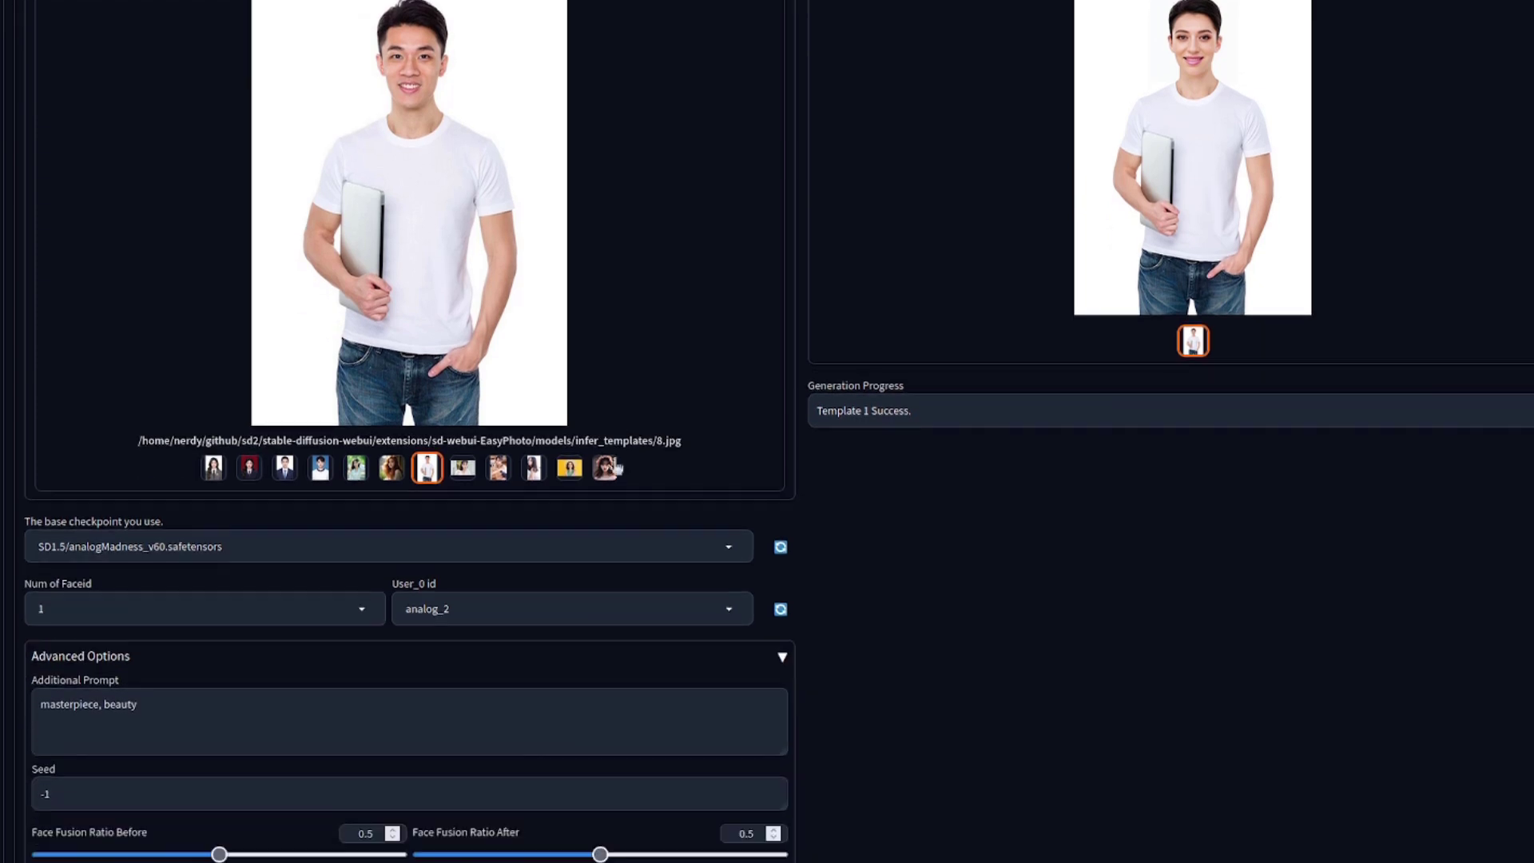
scroll(604, 444, "down", 6)
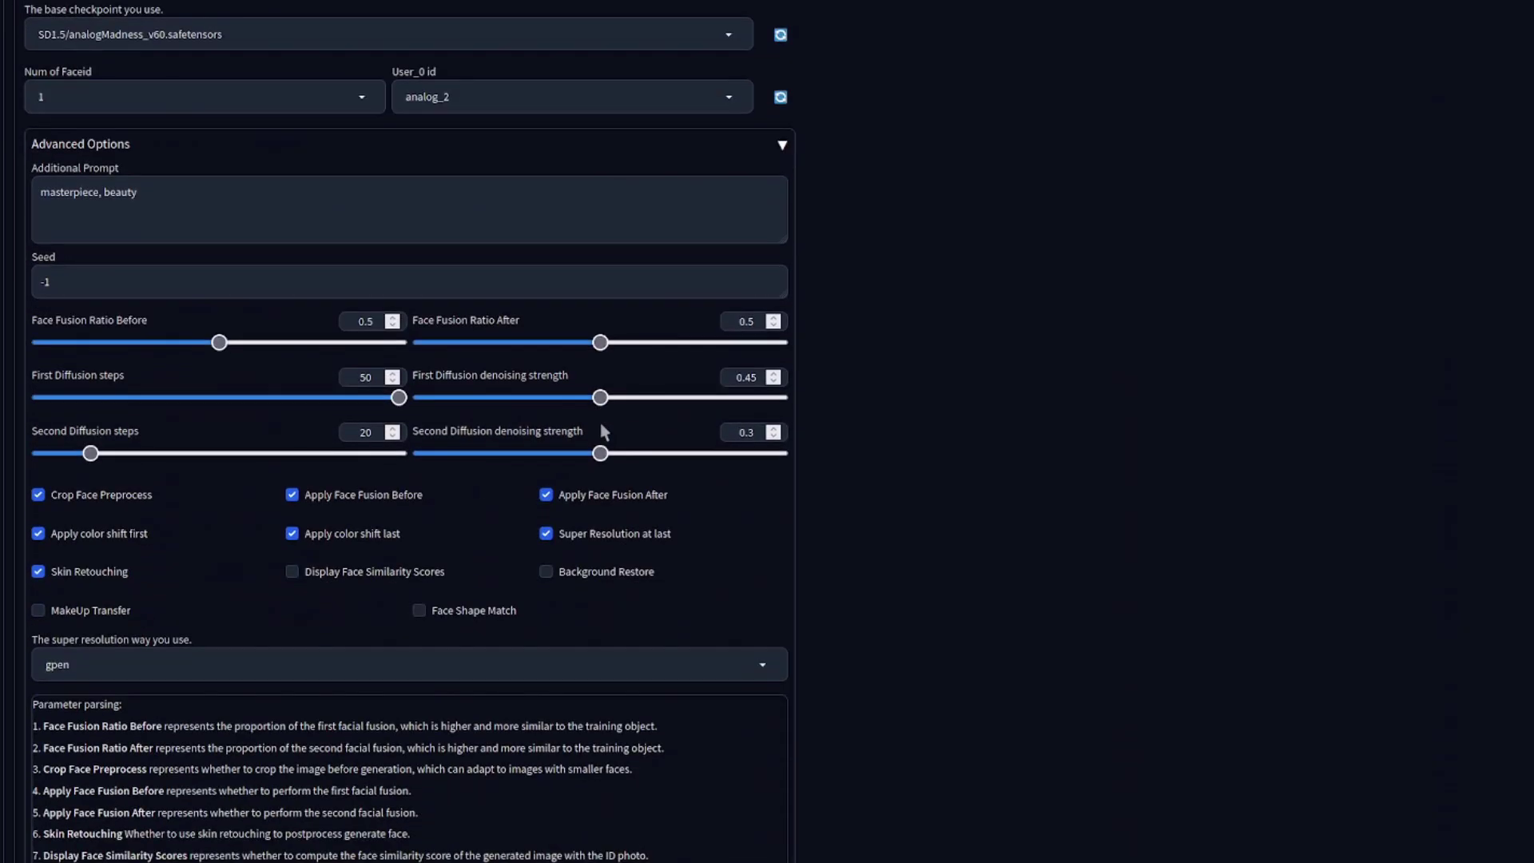
scroll(604, 432, "down", 1)
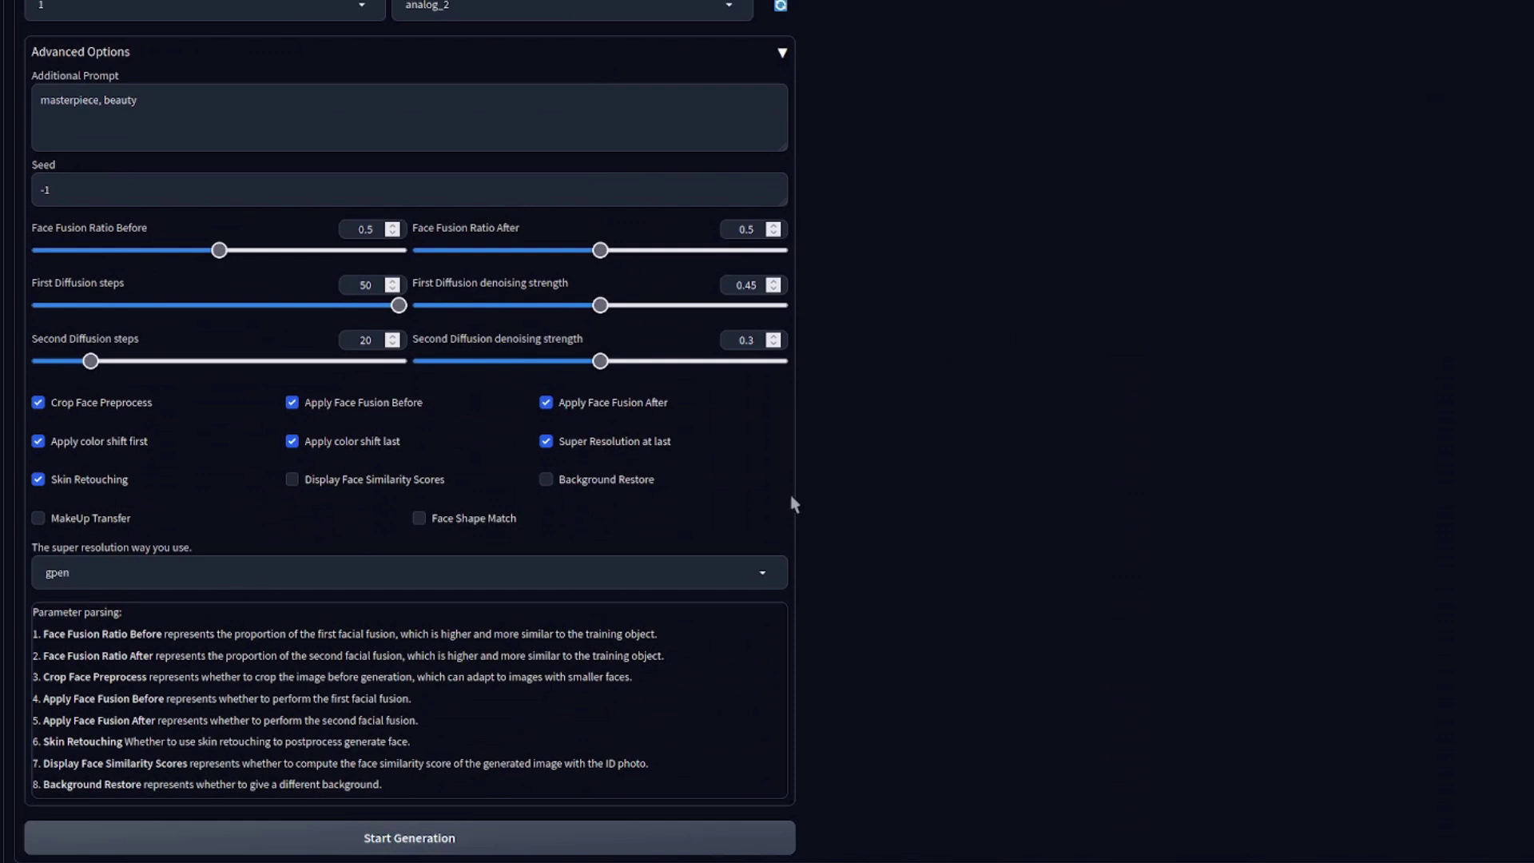
scroll(889, 484, "up", 1)
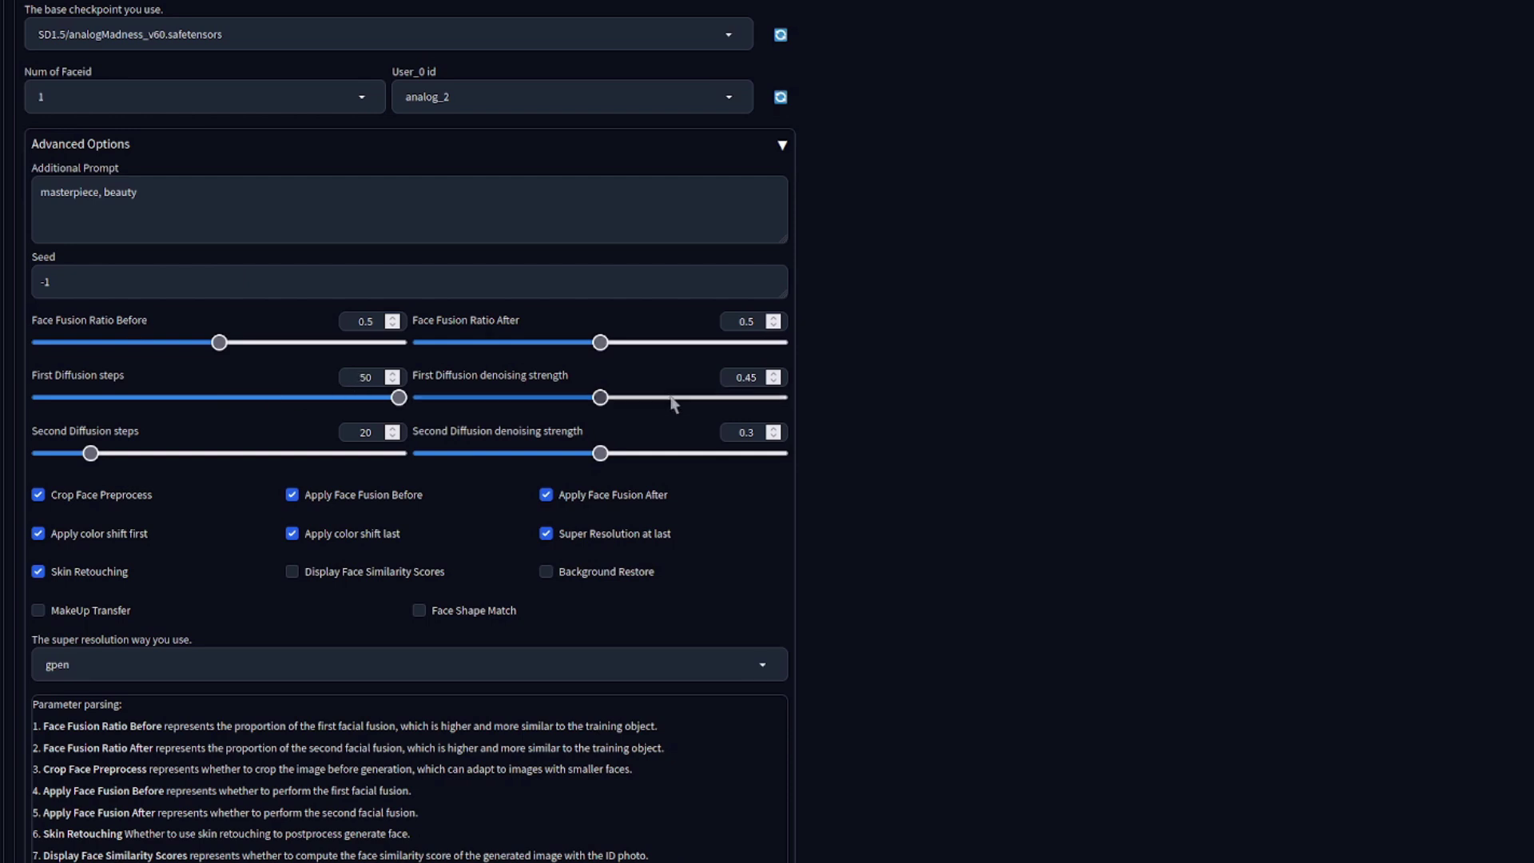
mouse_move(598, 403)
left_mouse_down()
mouse_move(825, 404)
mouse_move(432, 406)
mouse_move(600, 404)
left_mouse_up()
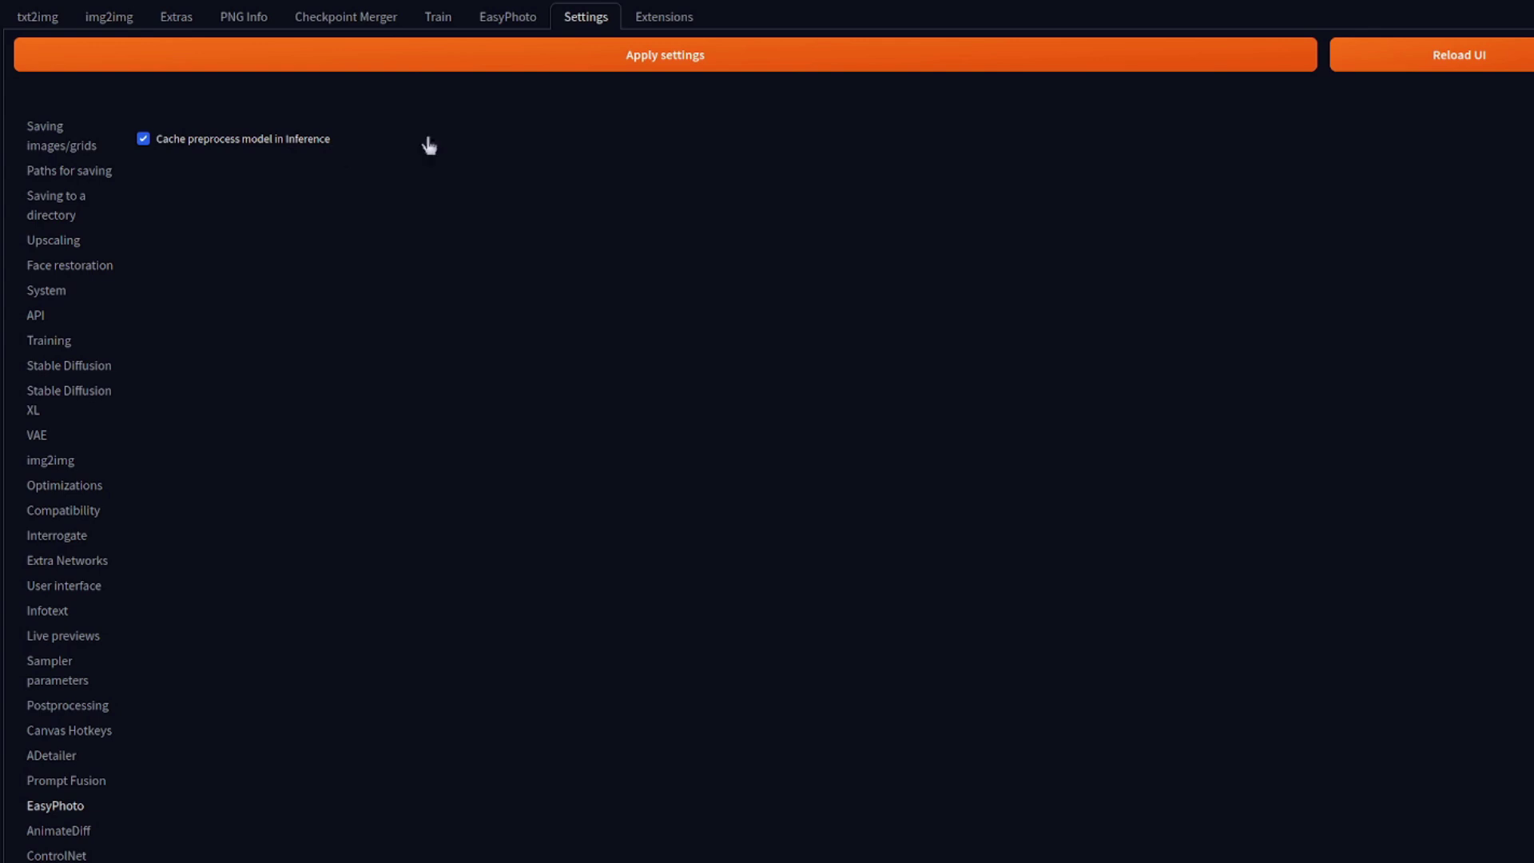
scroll(308, 579, "down", 3)
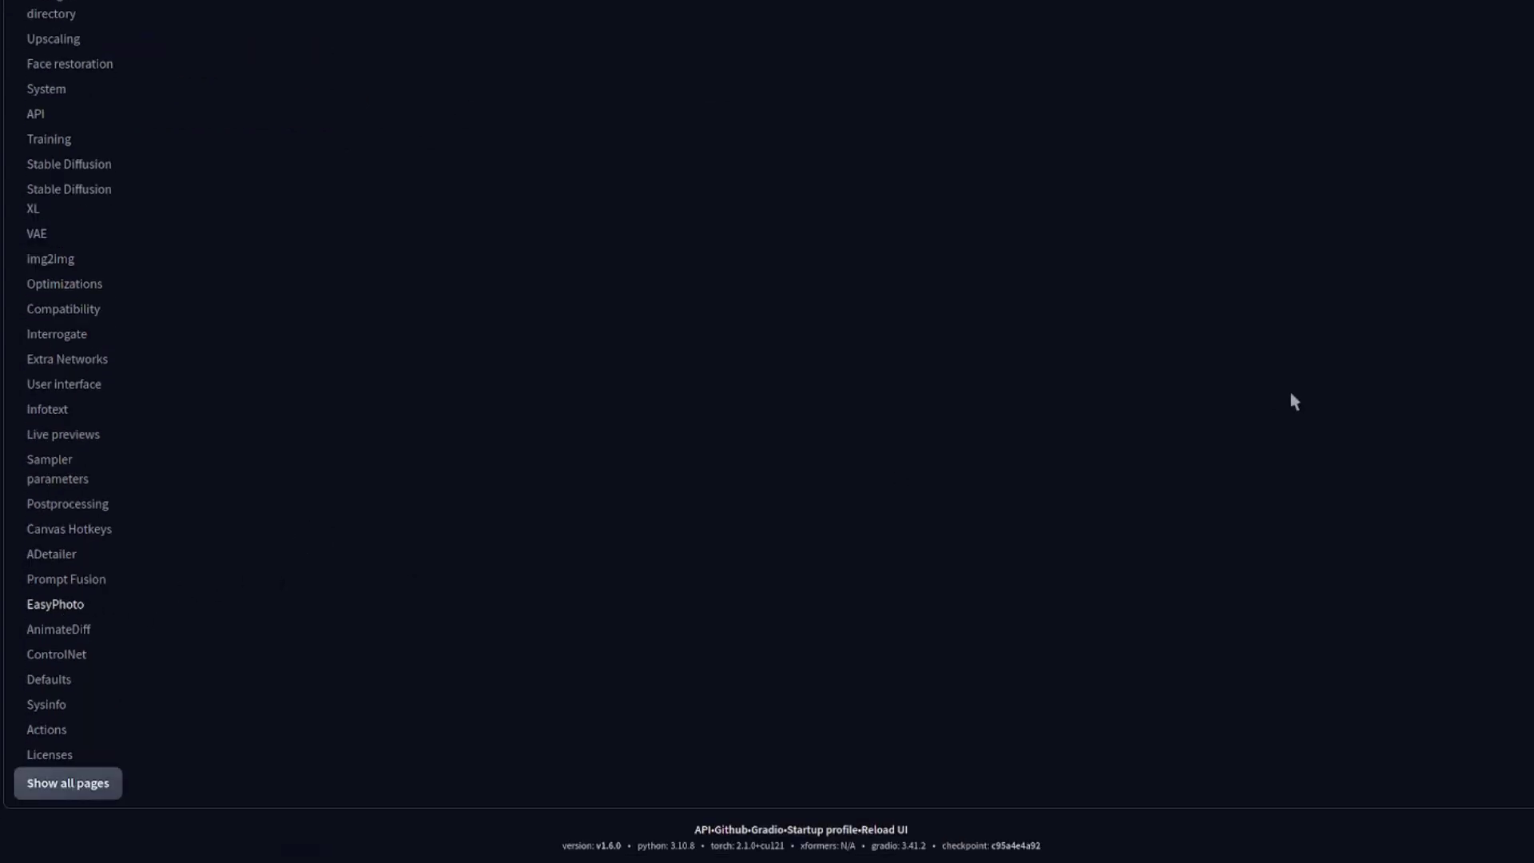
scroll(1290, 400, "up", 10)
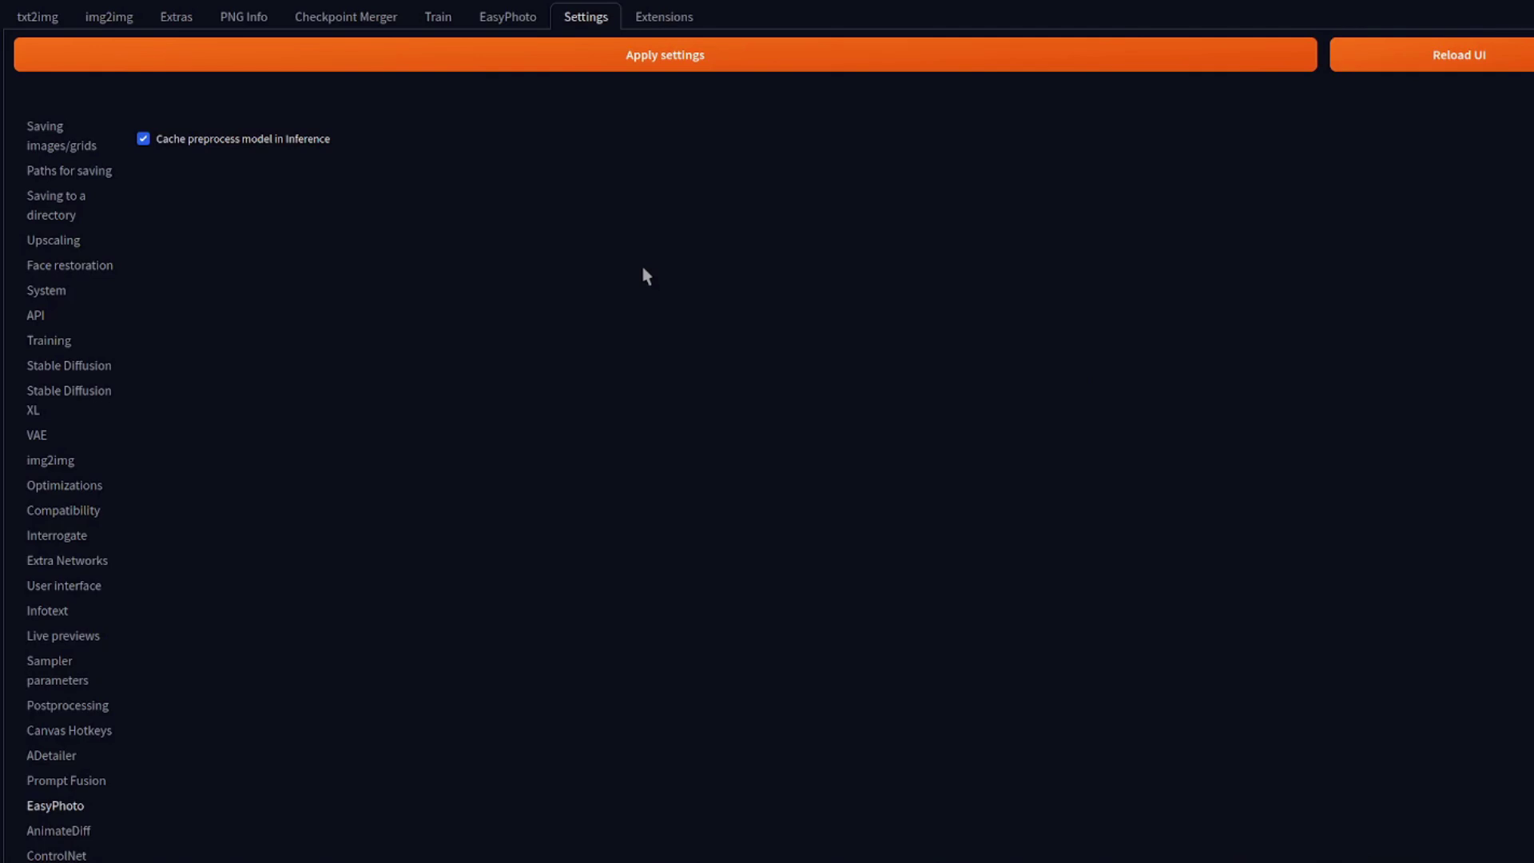
Return to the EasyPhoto Inference page and scroll through its generation options
left_click(496, 23)
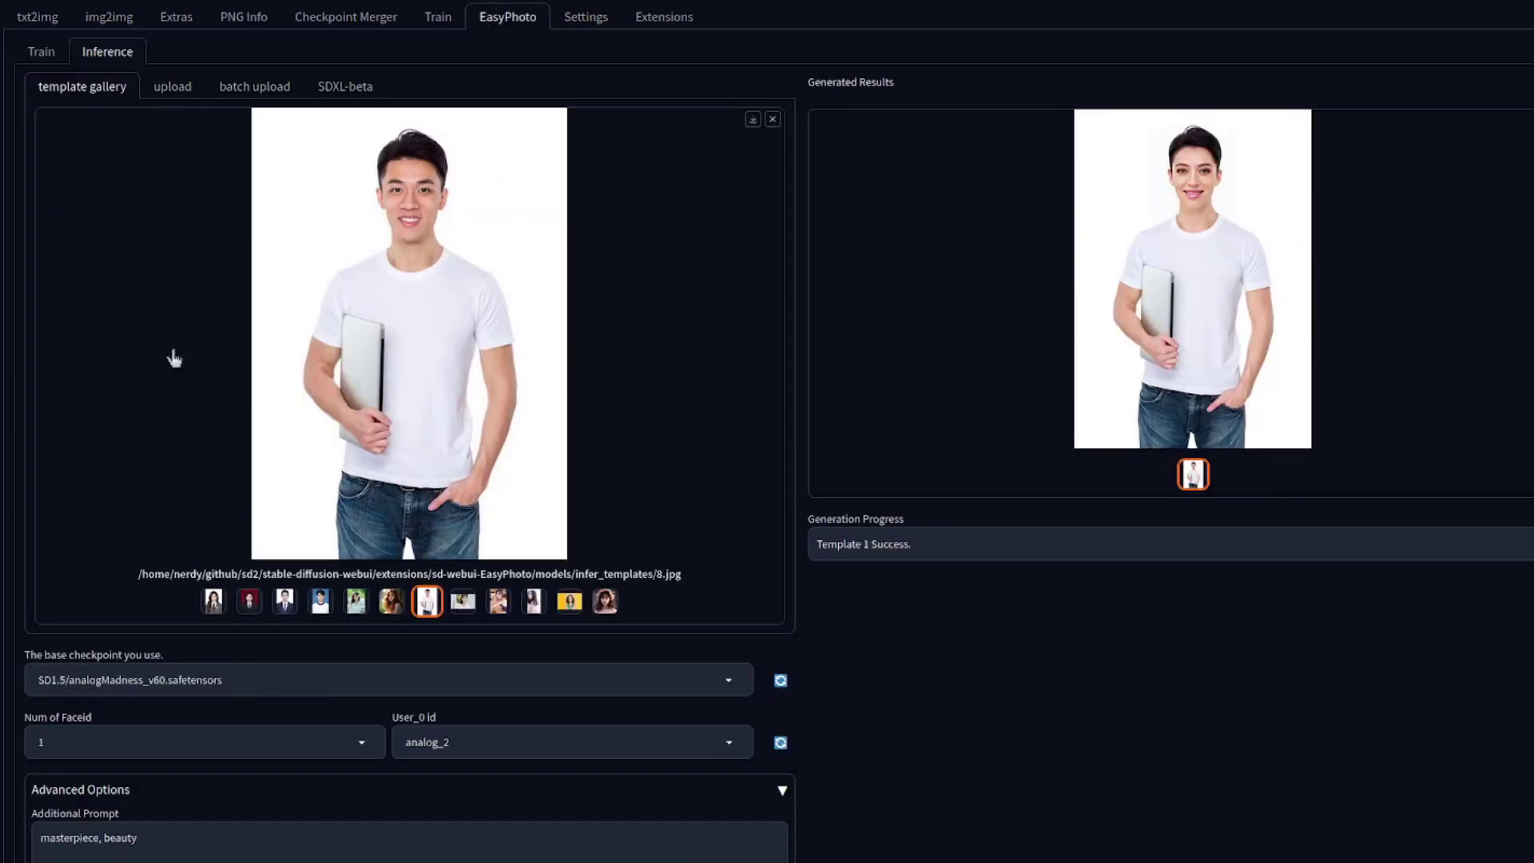
scroll(173, 359, "down", 5)
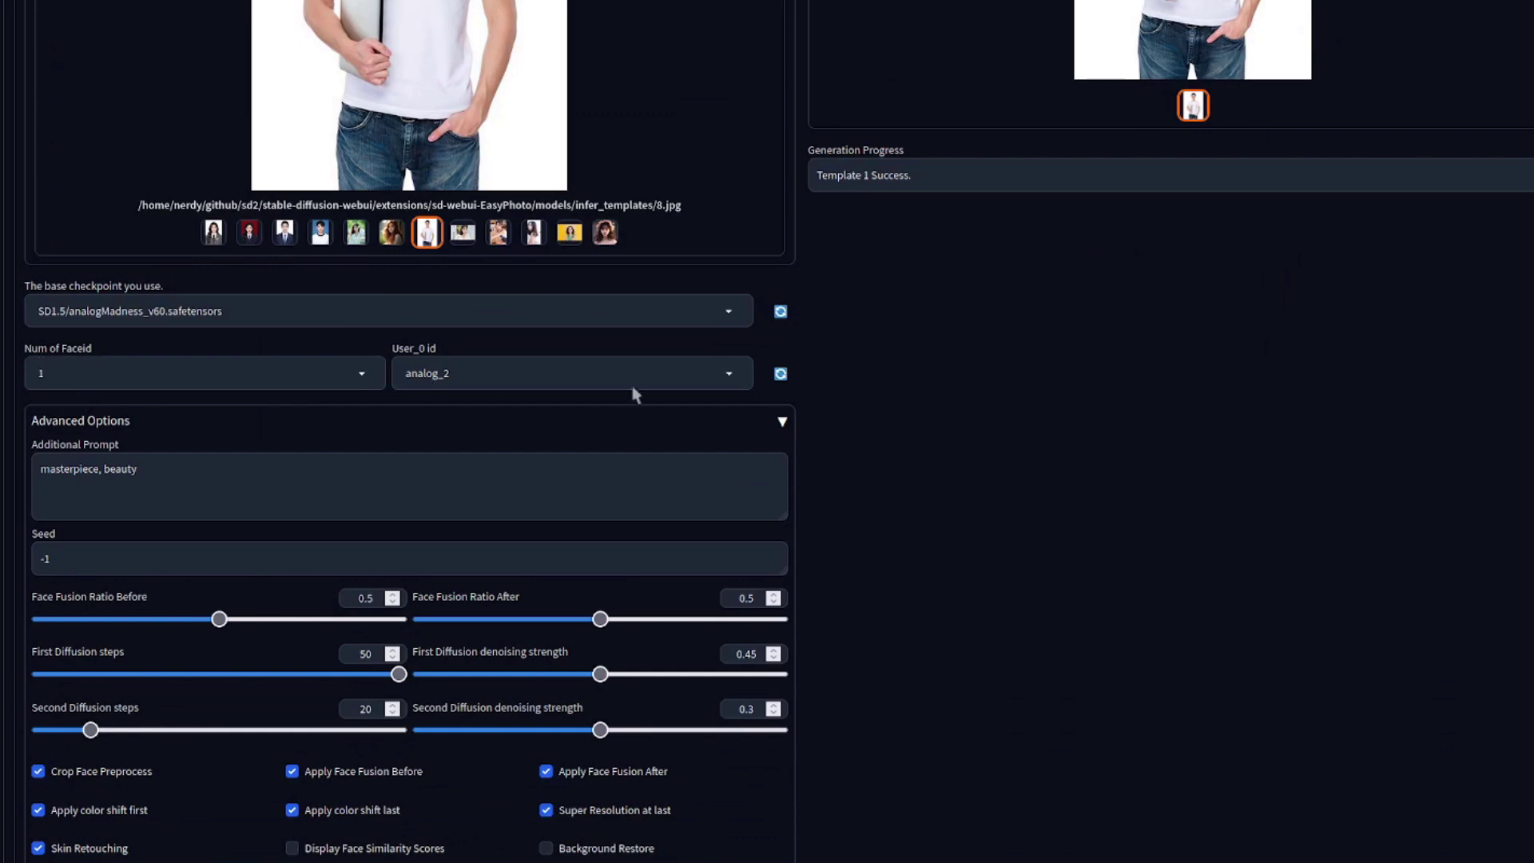
scroll(1099, 399, "down", 5)
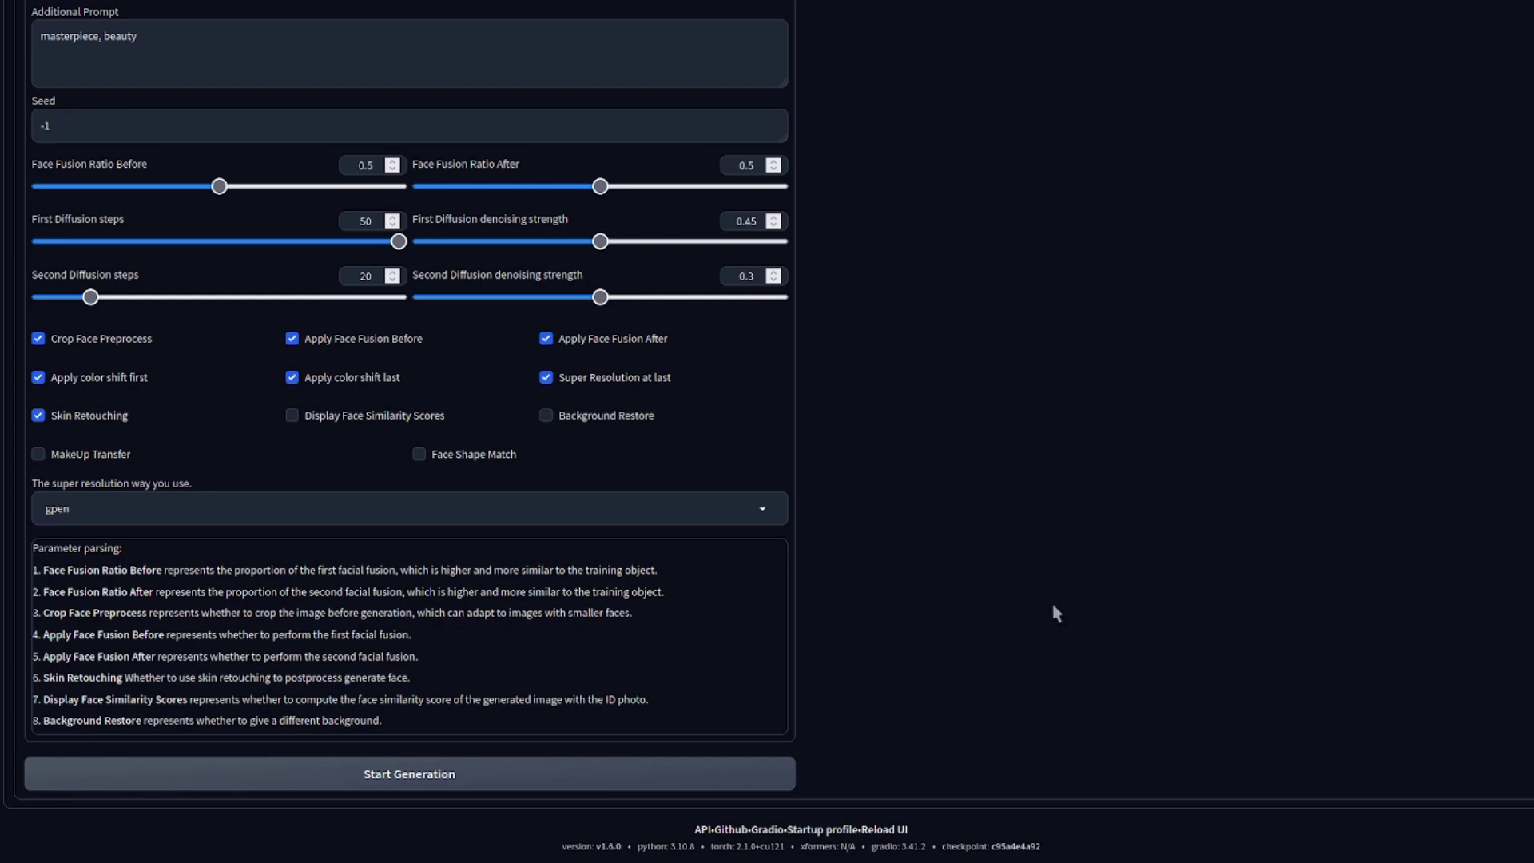
scroll(1051, 616, "up", 10)
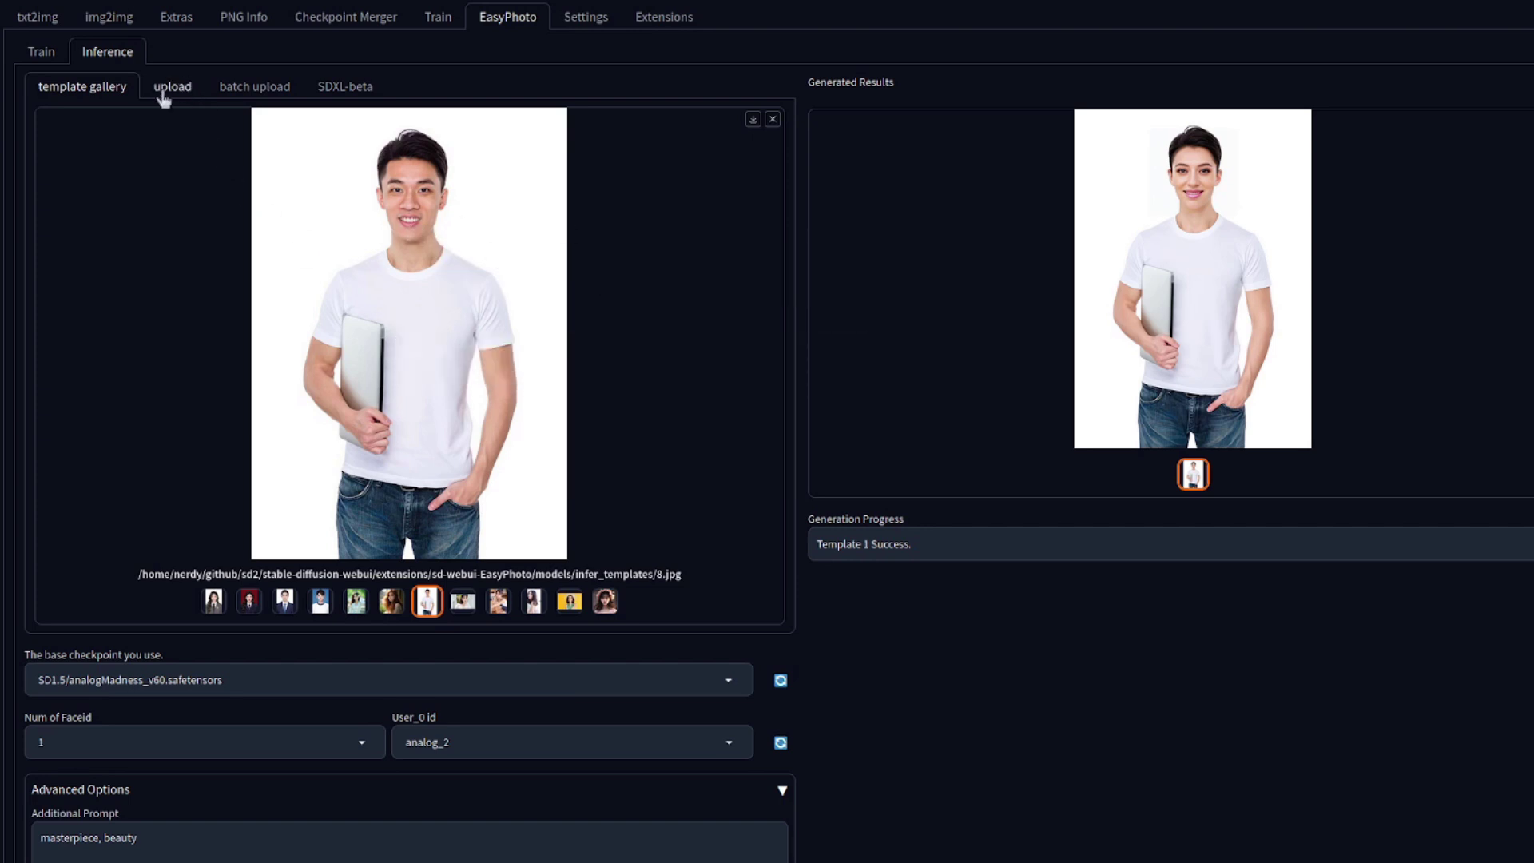
scroll(647, 445, "down", 9)
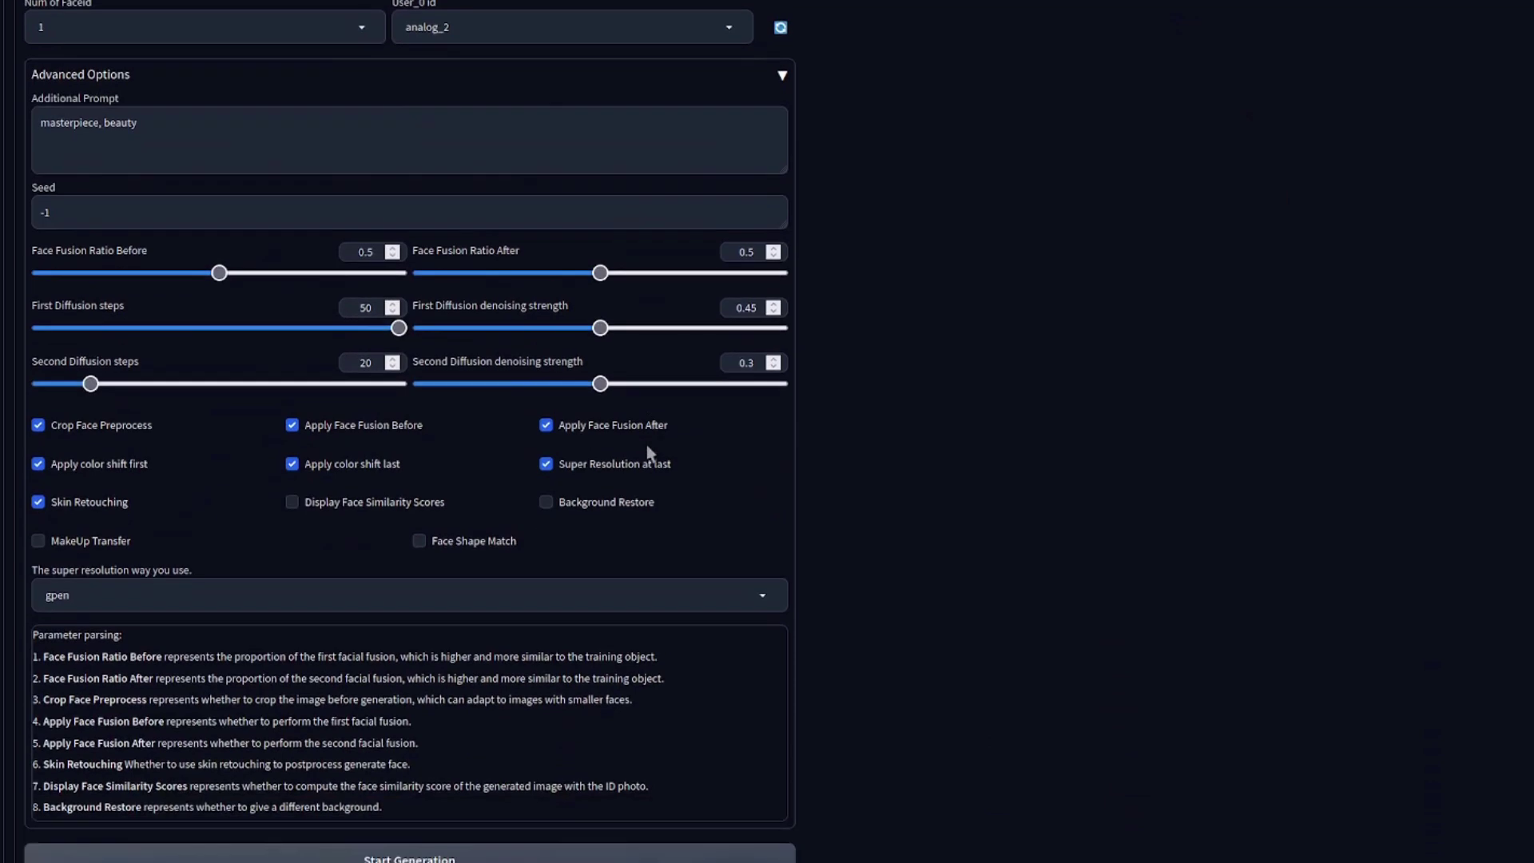
scroll(646, 432, "down", 1)
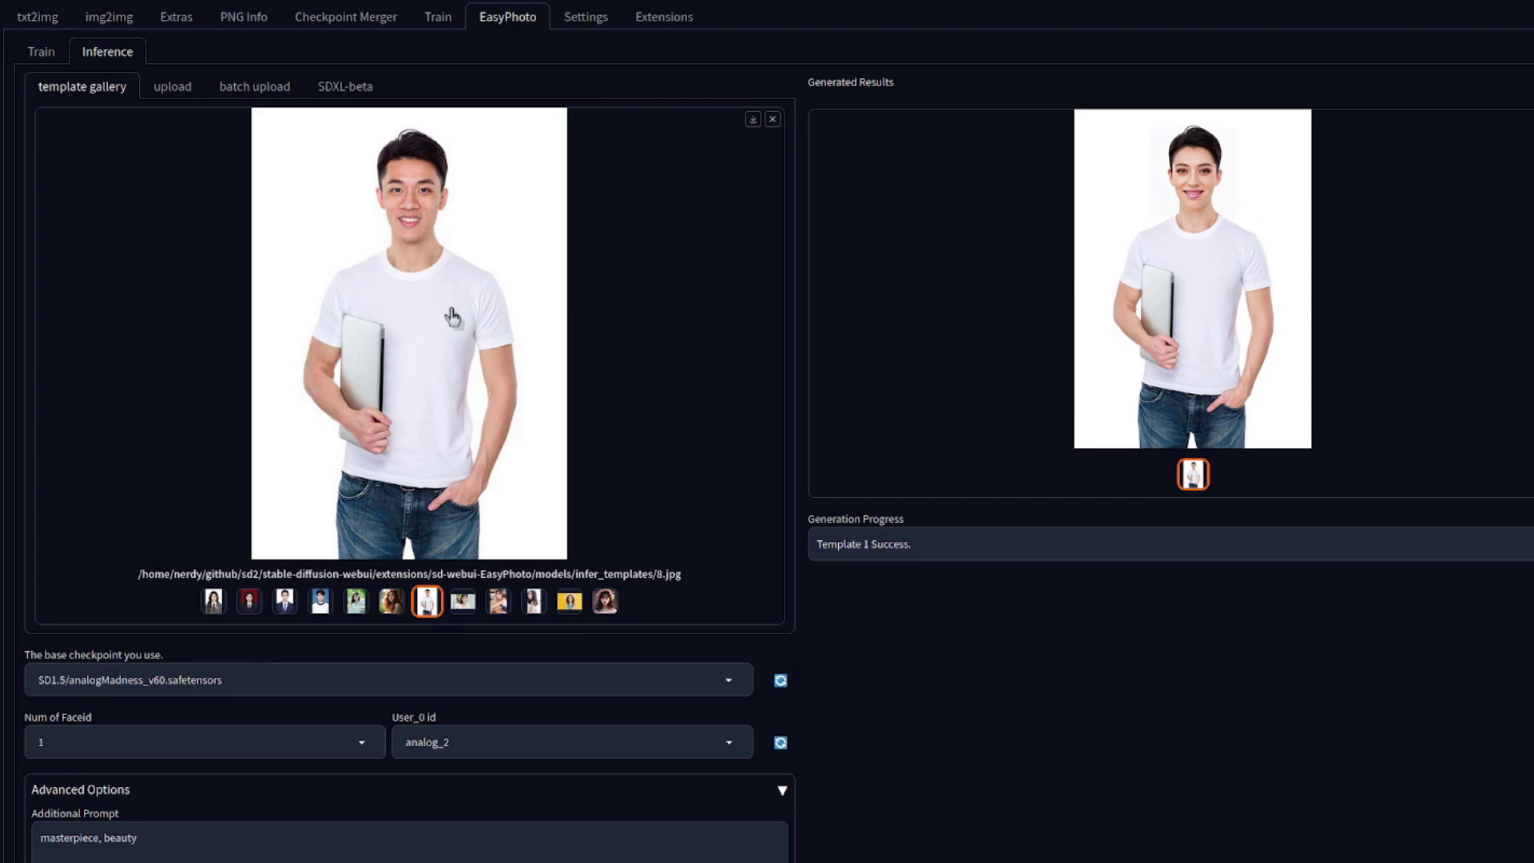
Upload the glasses-wearing woman's photo as a custom template, generate the analog_2 face swap, and inspect it enlarged
left_click(174, 88)
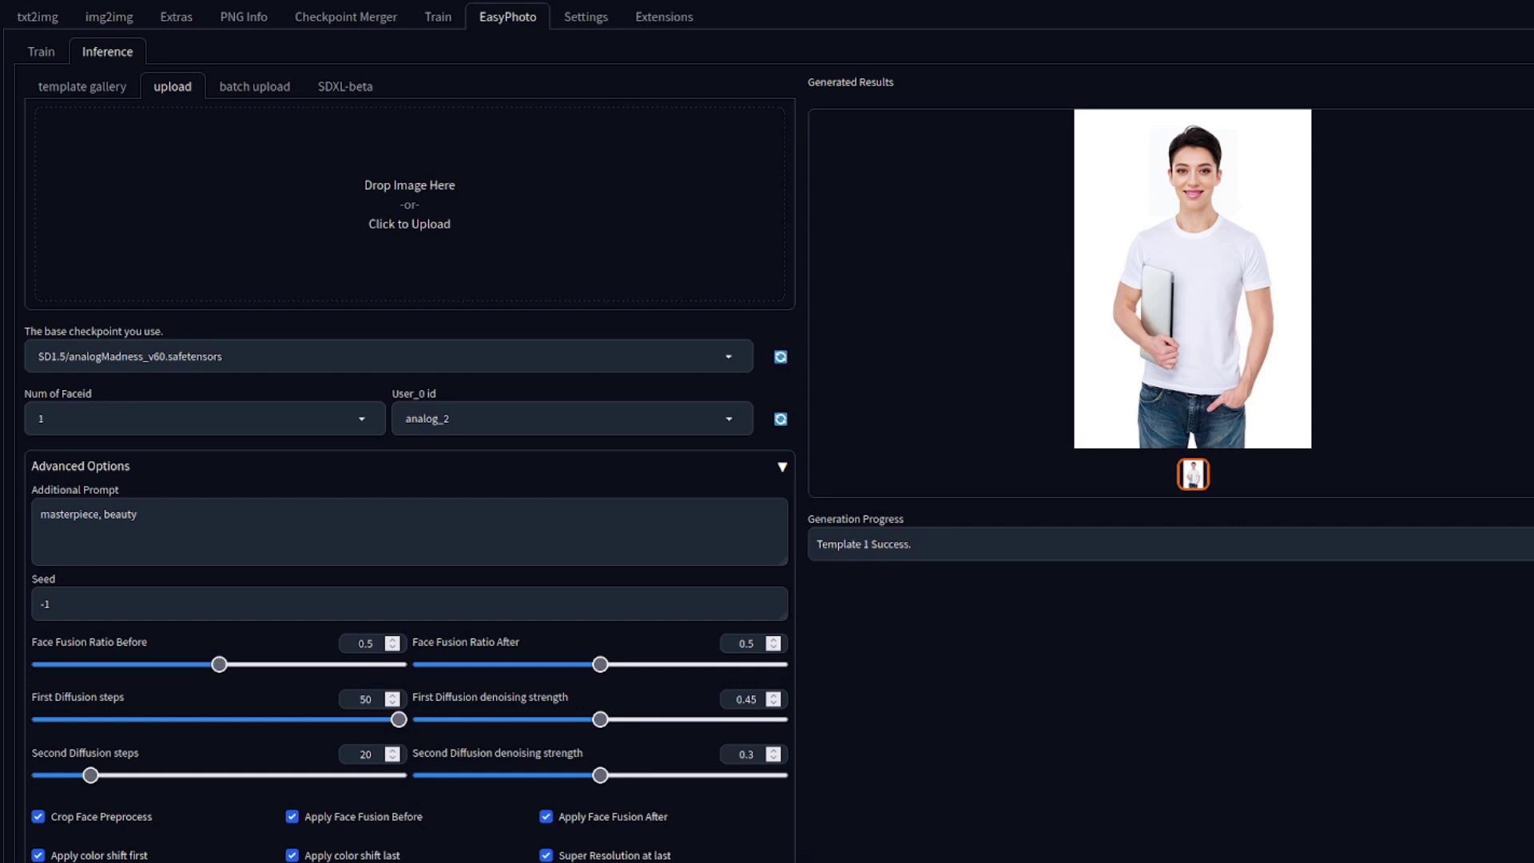
left_click_drag(1532, 191, 429, 204)
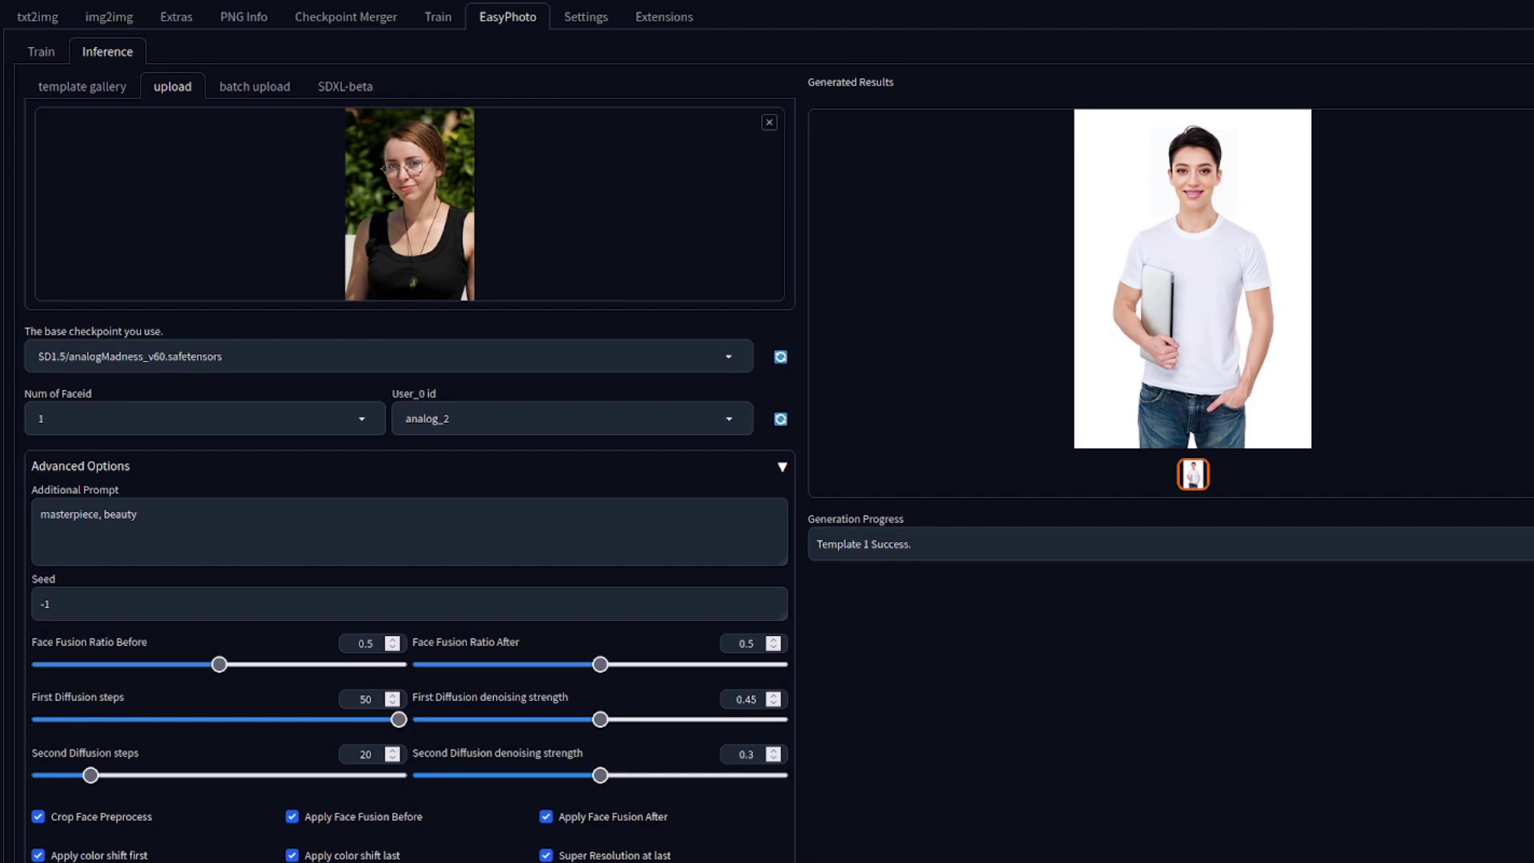
left_click(781, 468)
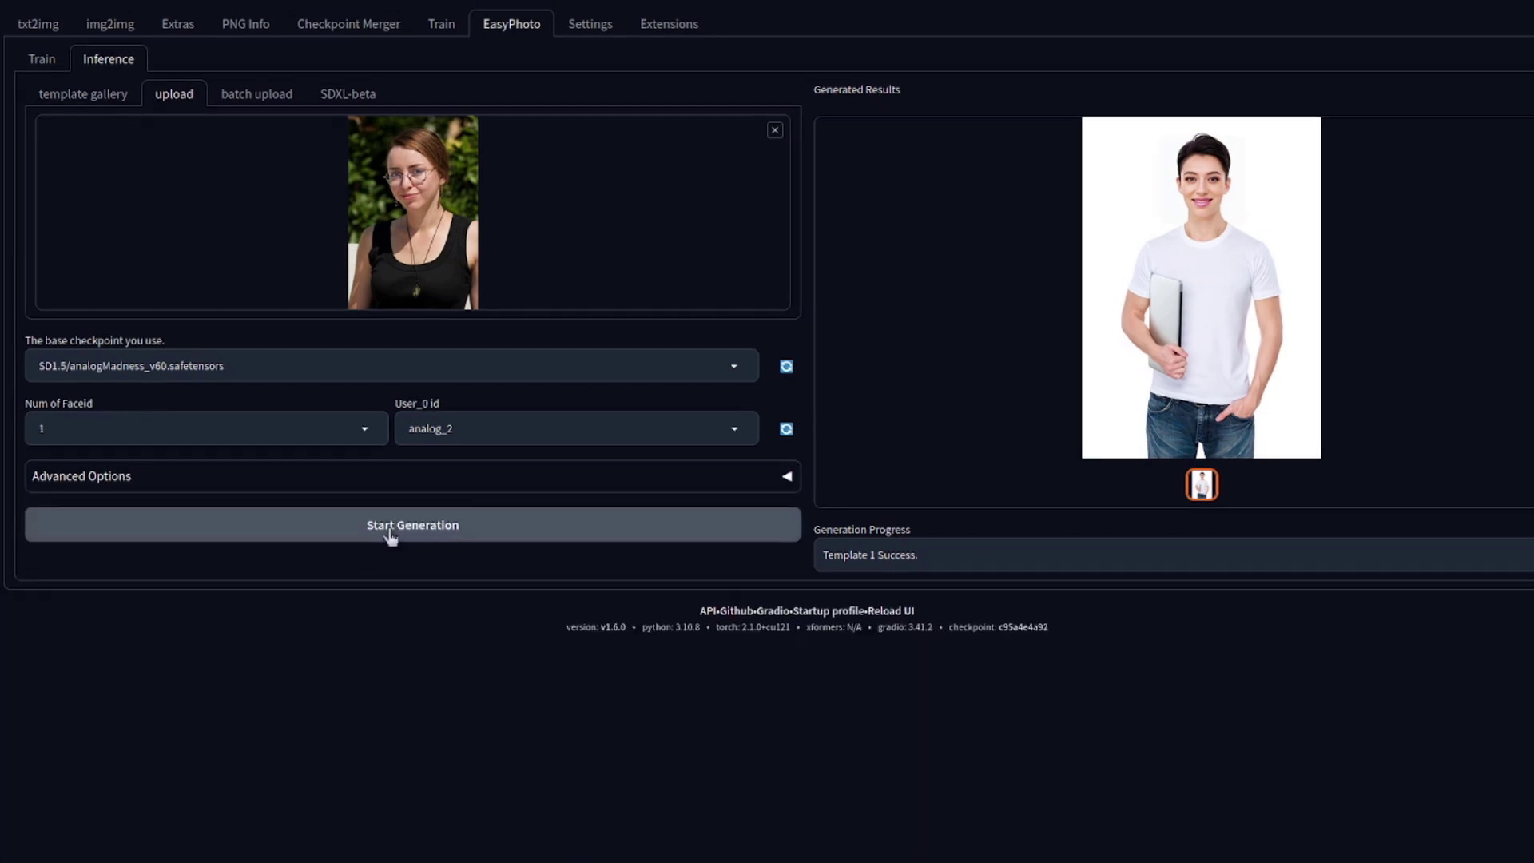
left_click(385, 521)
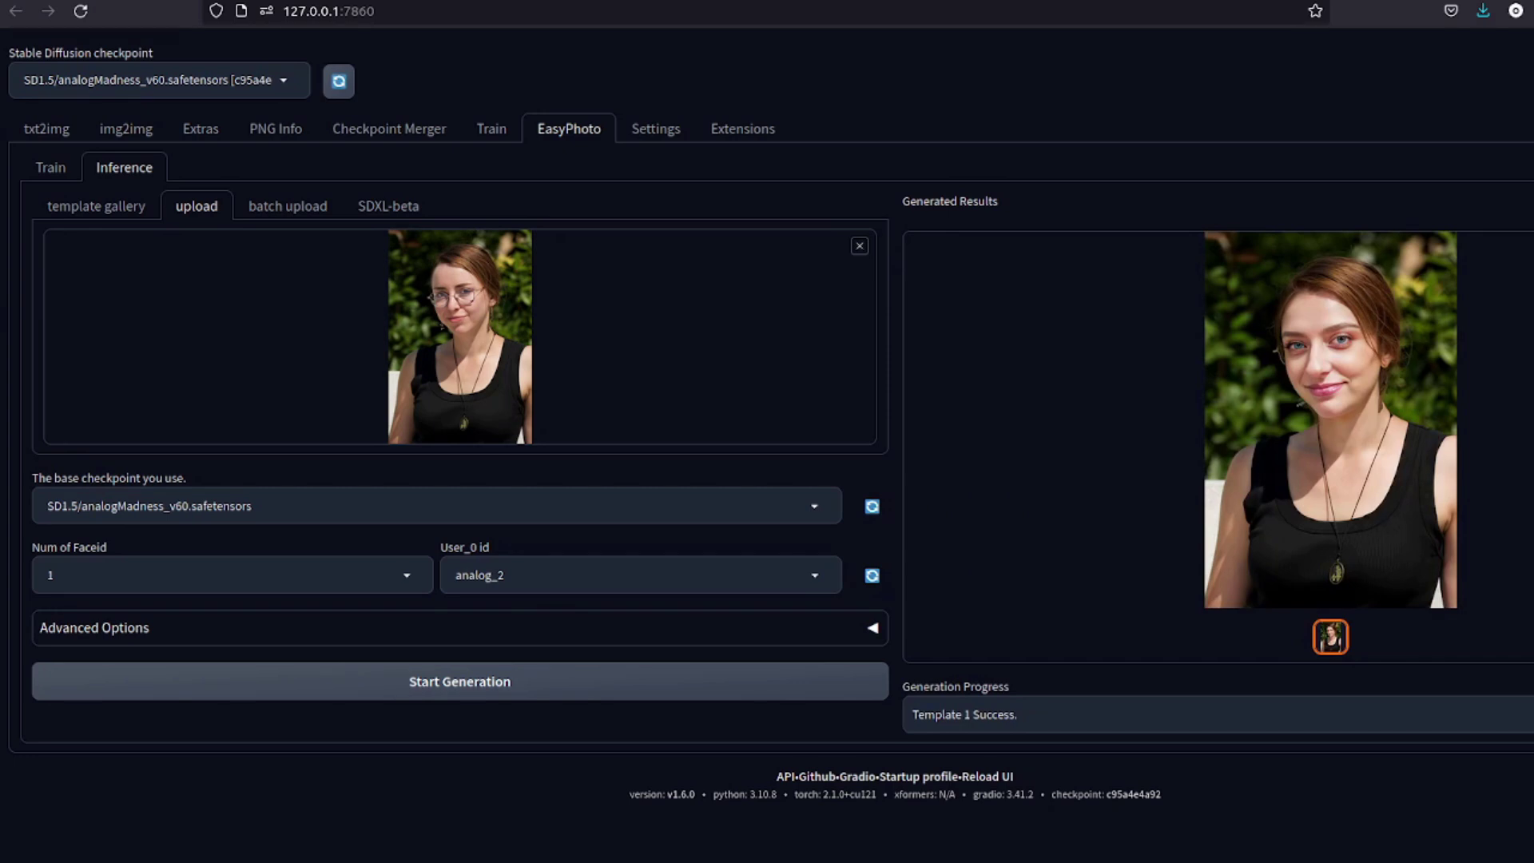
left_click(1294, 440)
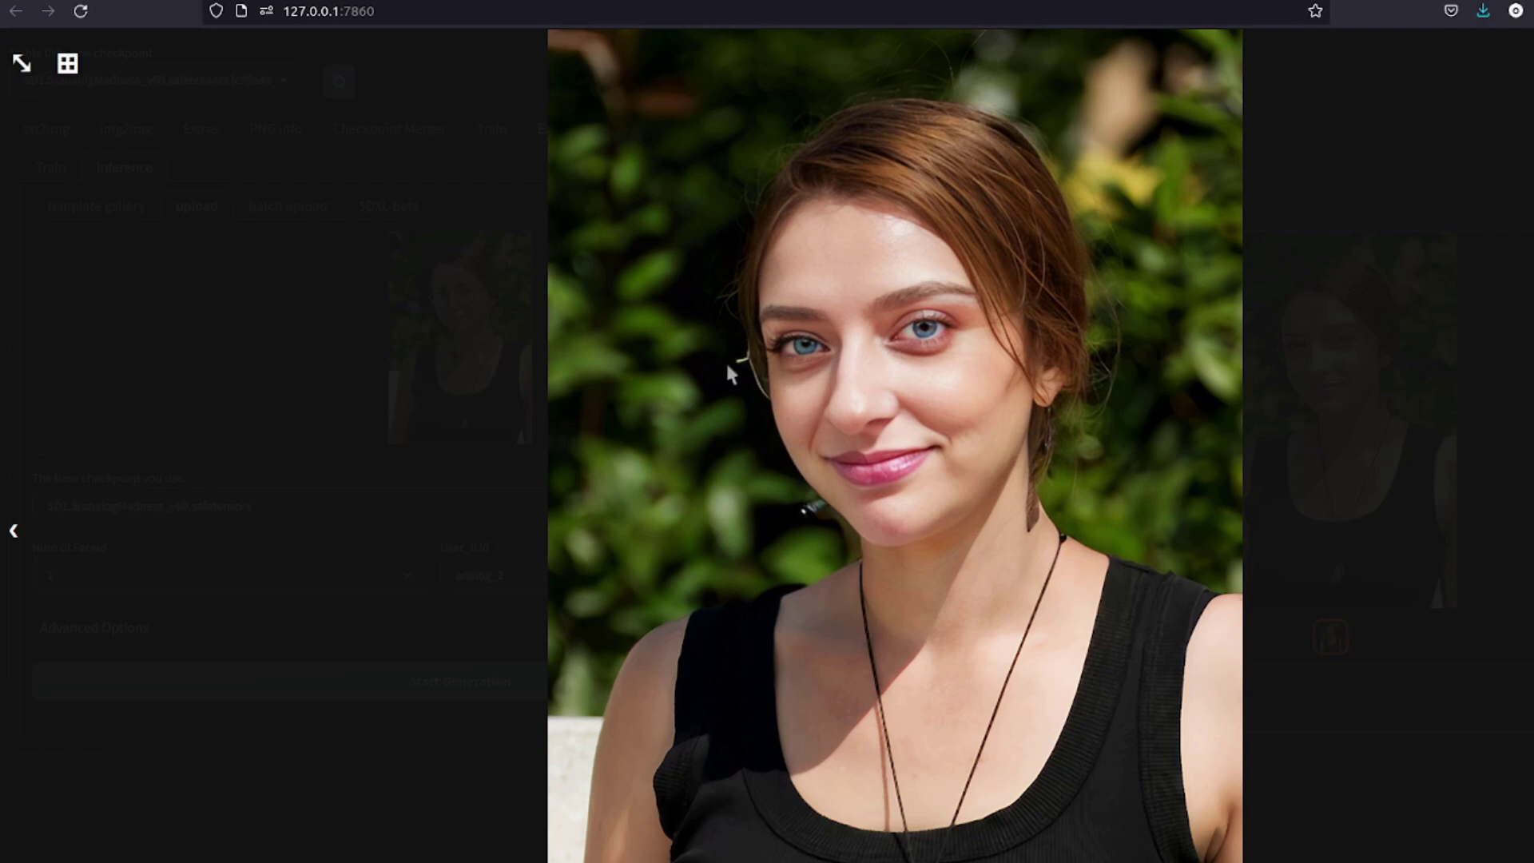
key("Escape")
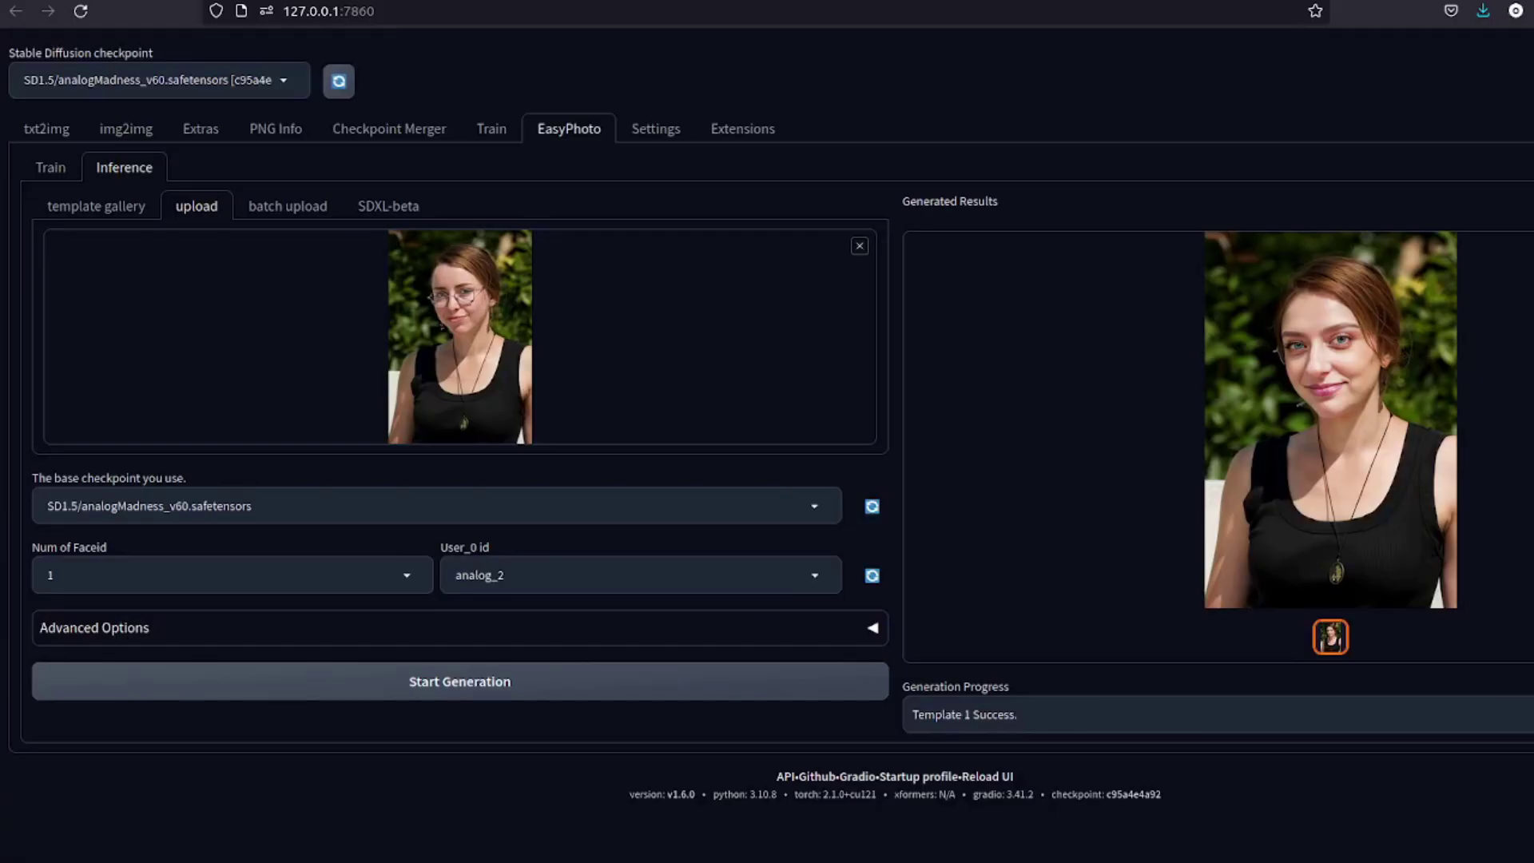
Use the long-haired woman's portrait as the template, generate the analog_2 swap, and inspect the enlarged result
left_click_drag(1454, 123, 483, 352)
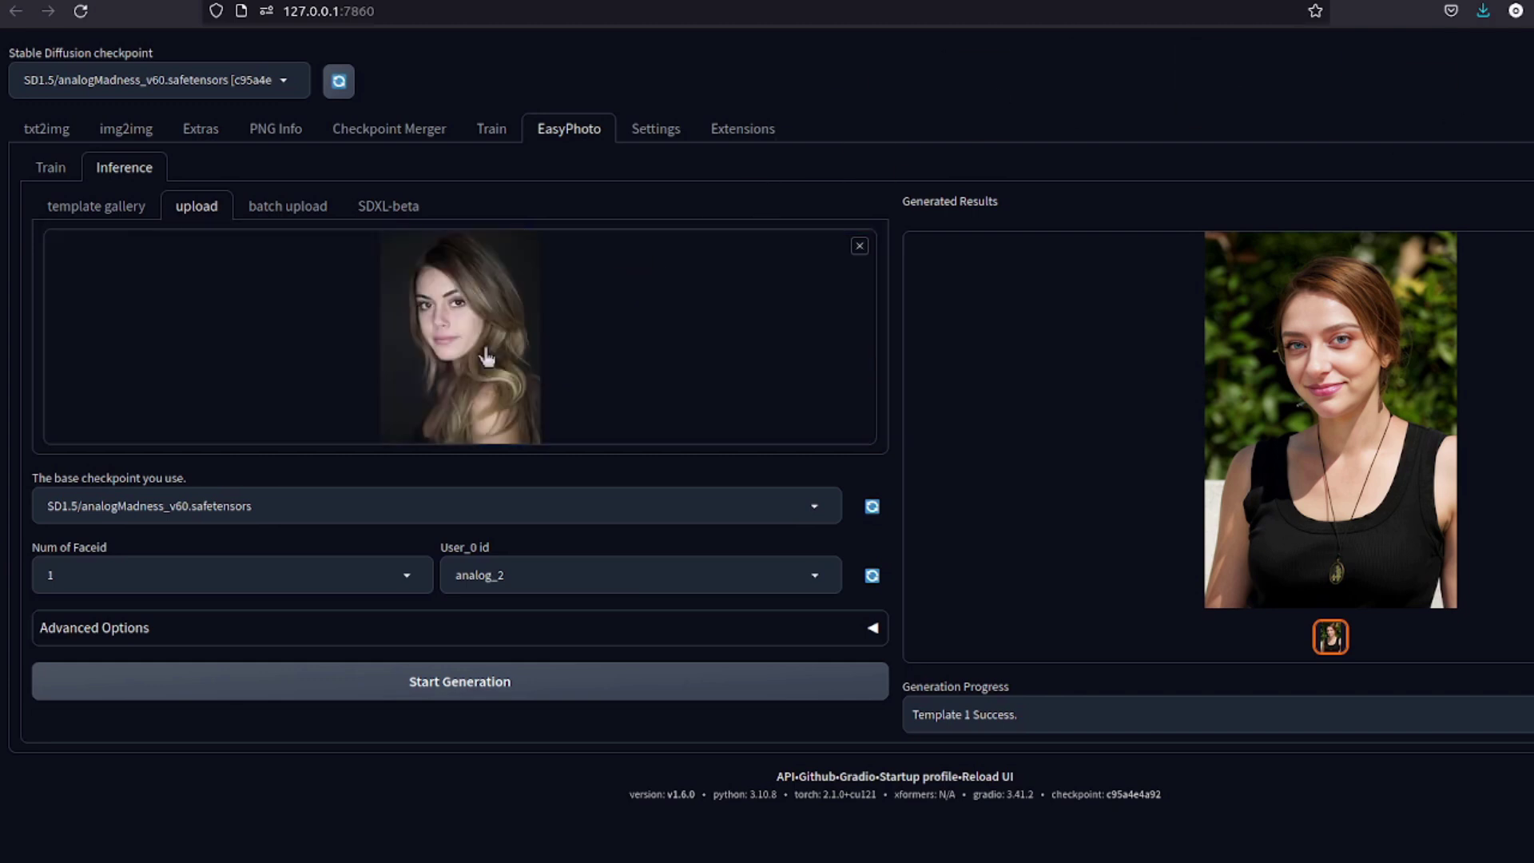
left_click(496, 681)
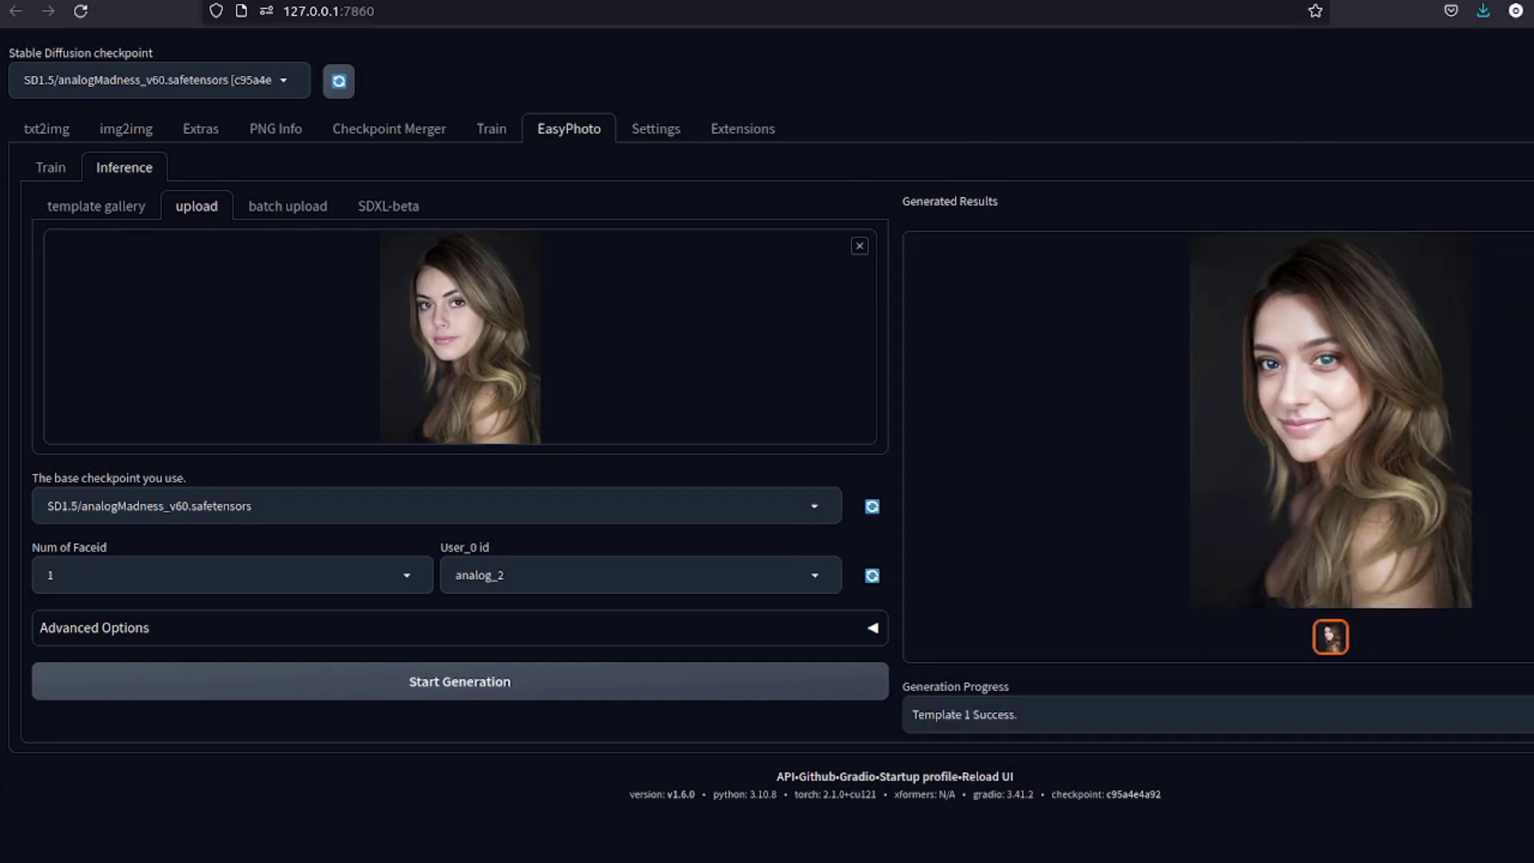
left_click(1345, 411)
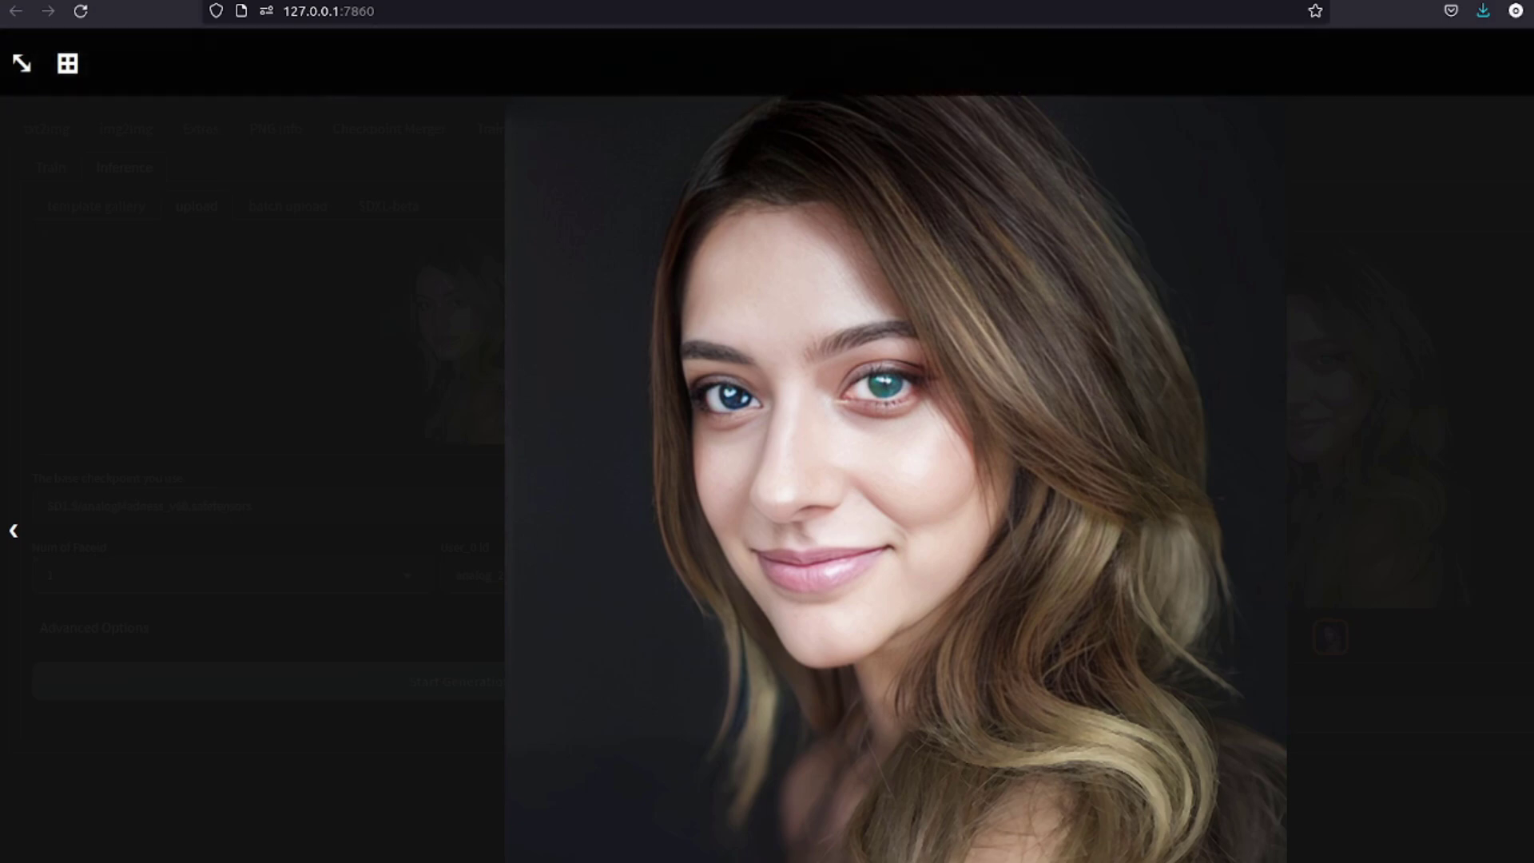
key("Escape")
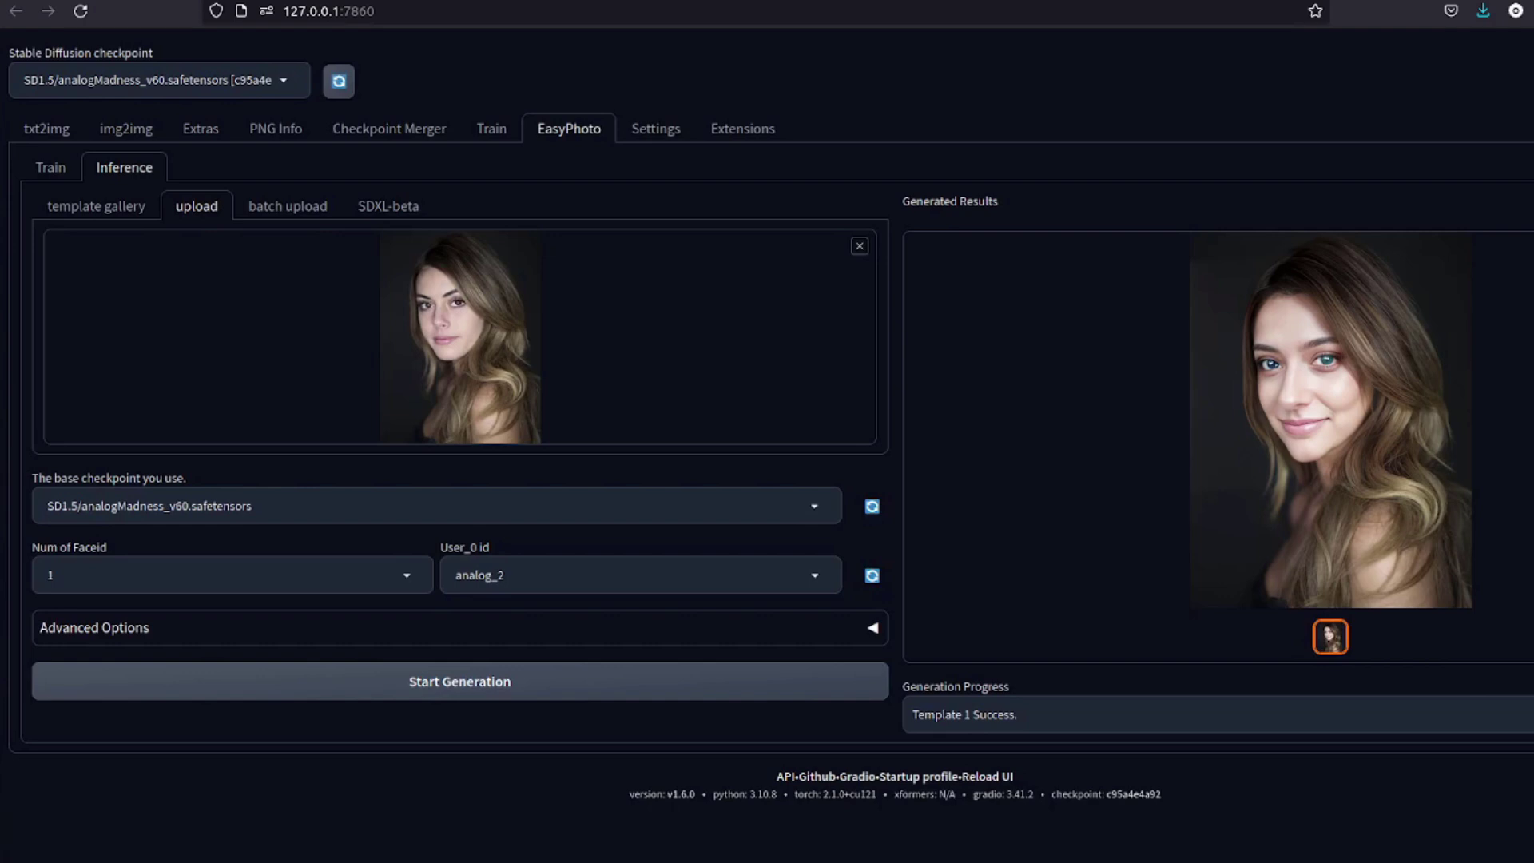
Load the Van Gogh postman painting as the template, generate the face swap, and view it full-size
left_click_drag(1020, 239, 451, 352)
left_click(501, 683)
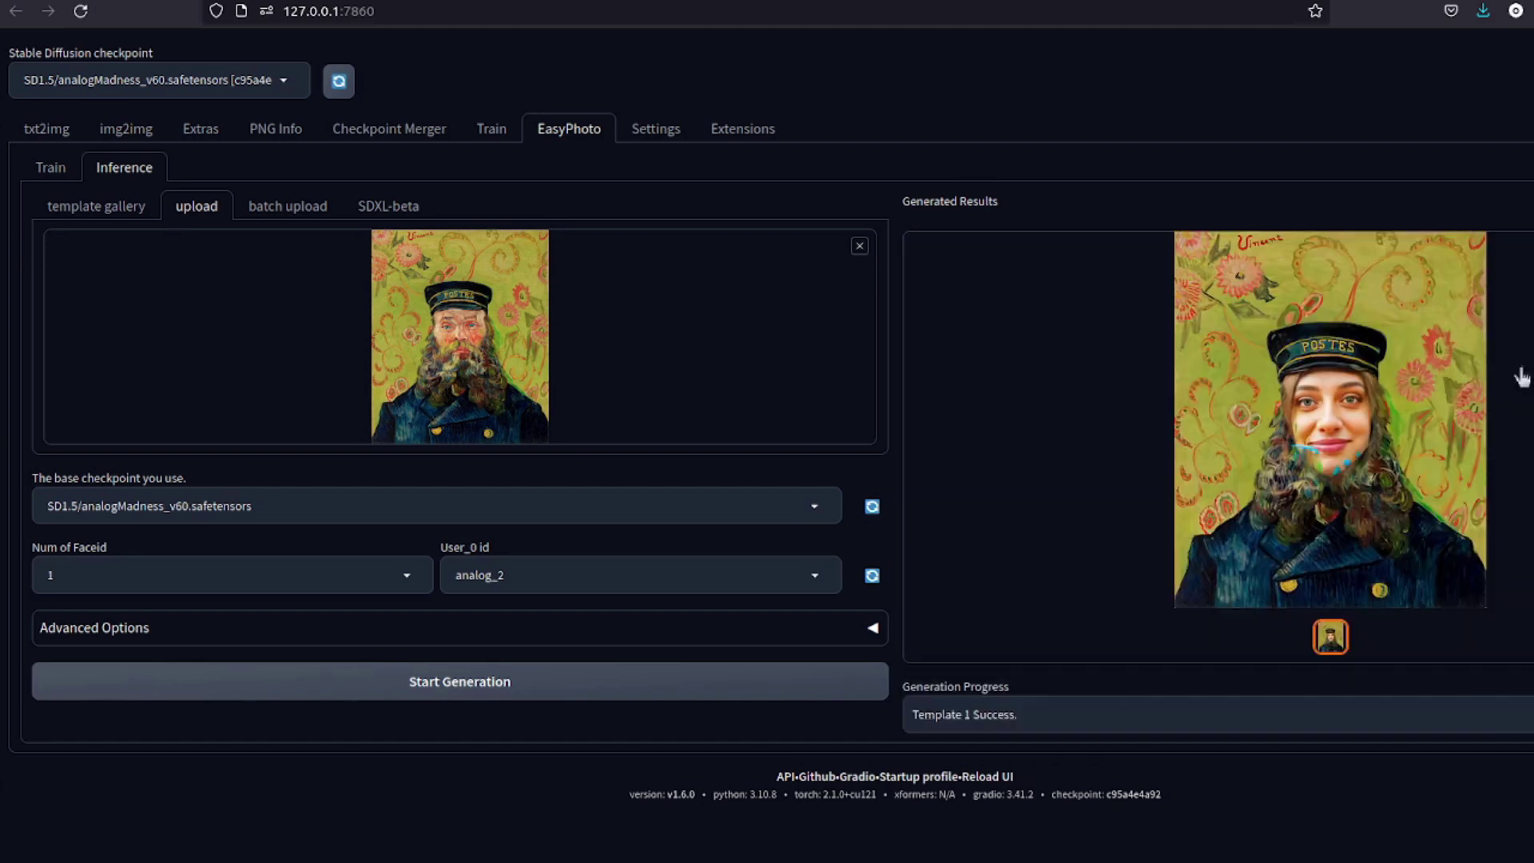
left_click(1310, 409)
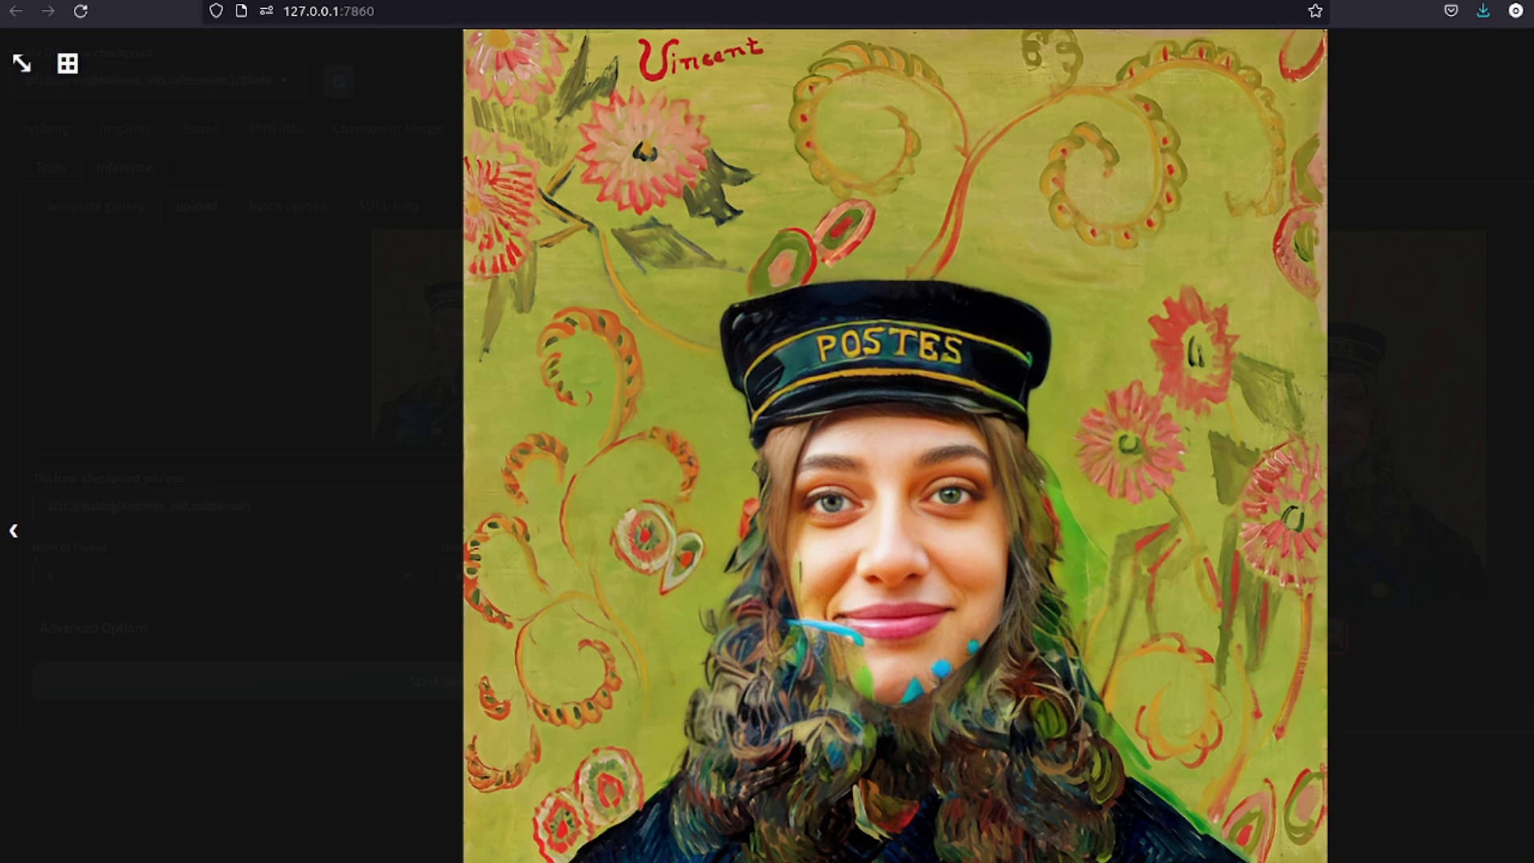
Use the marble bust photo as the template, generate the face swap, and view the bust result full-size
key("Escape")
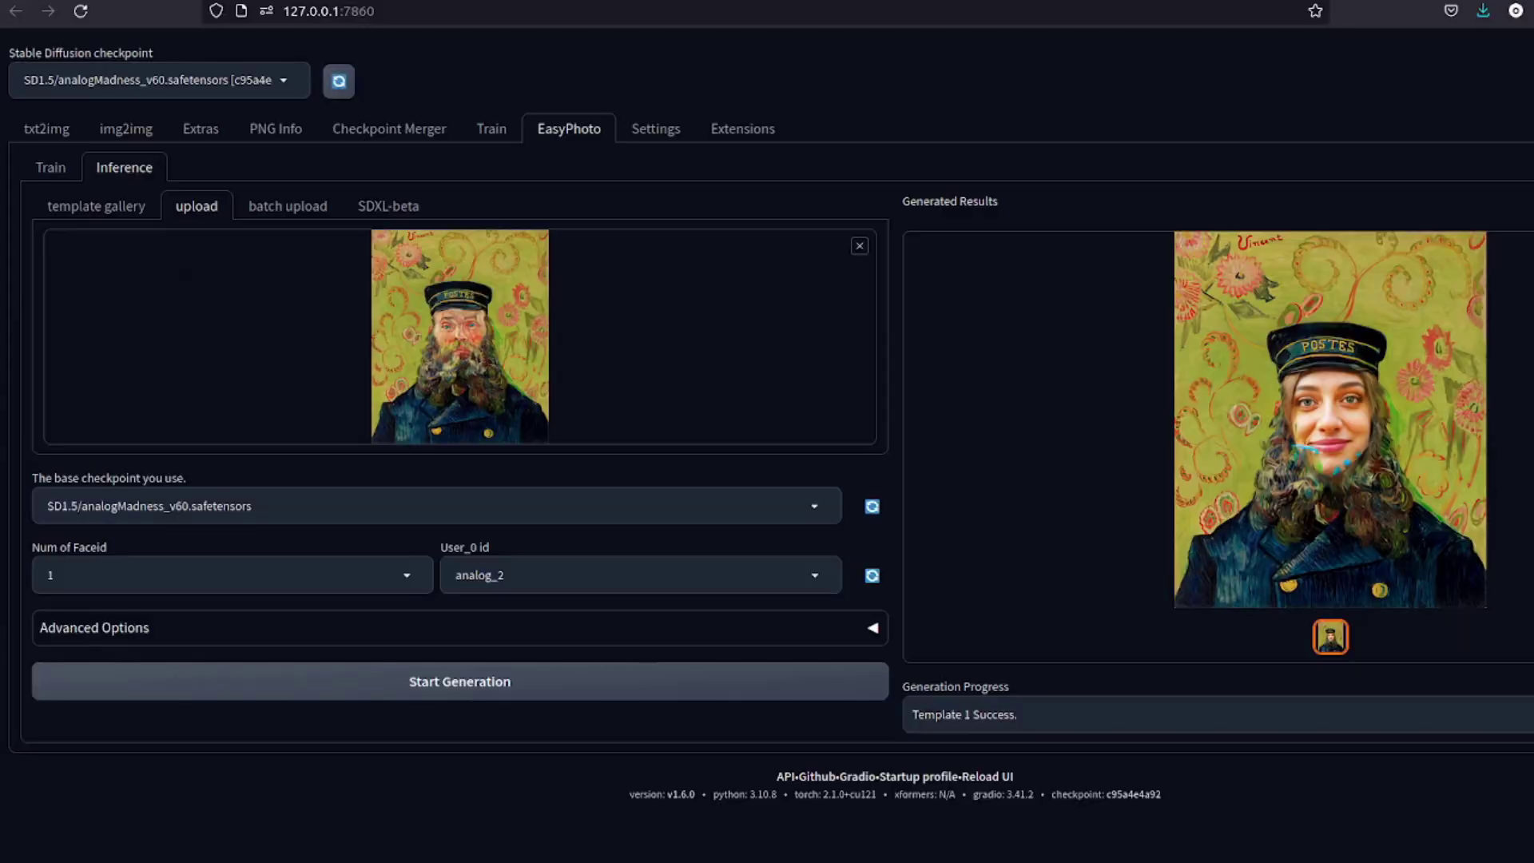
left_click_drag(1517, 264, 495, 352)
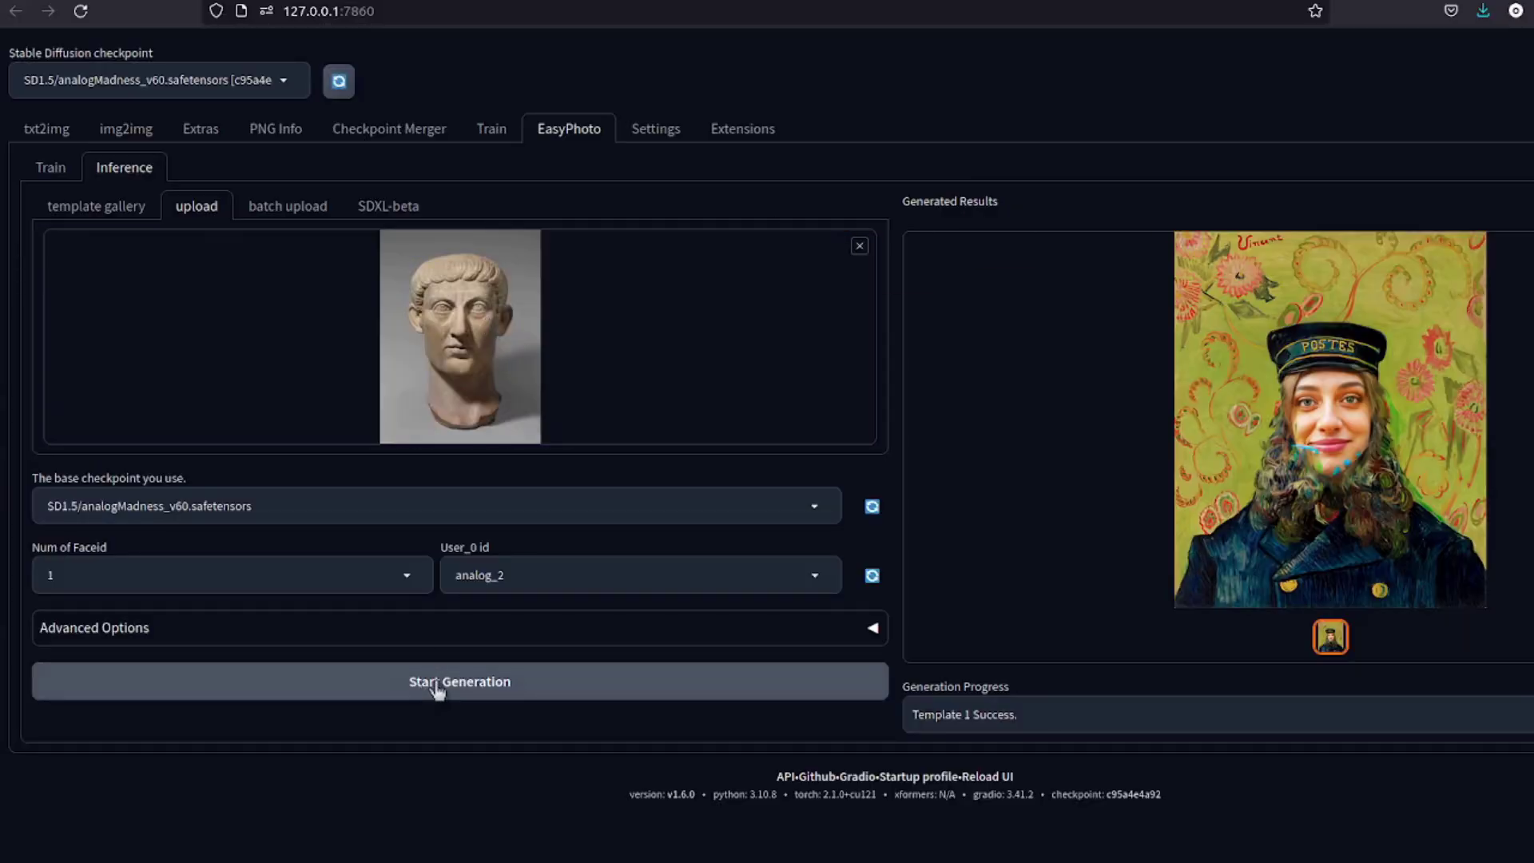
left_click(435, 685)
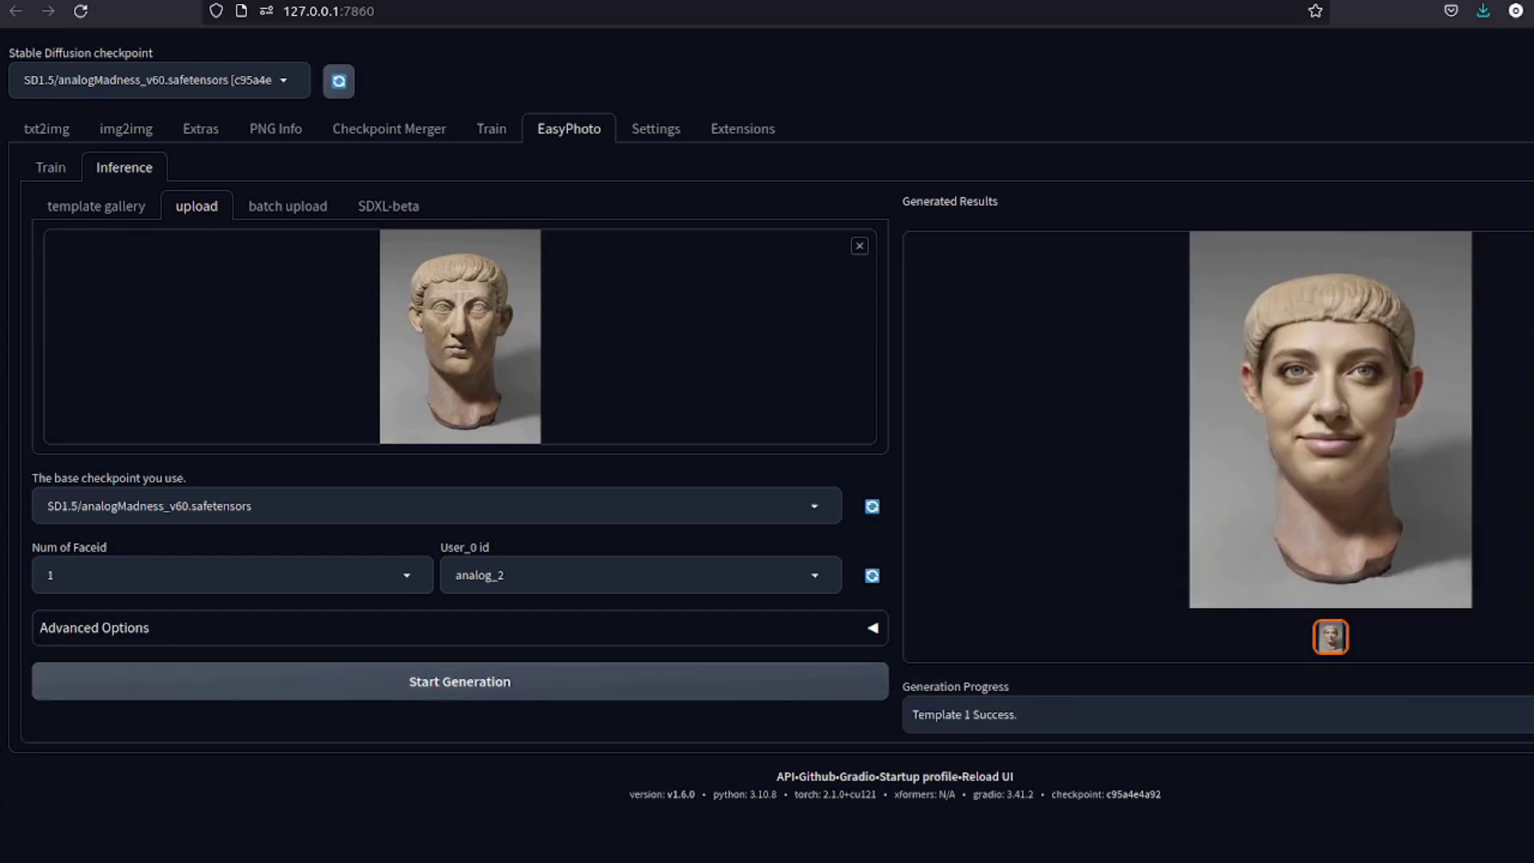
left_click(1357, 395)
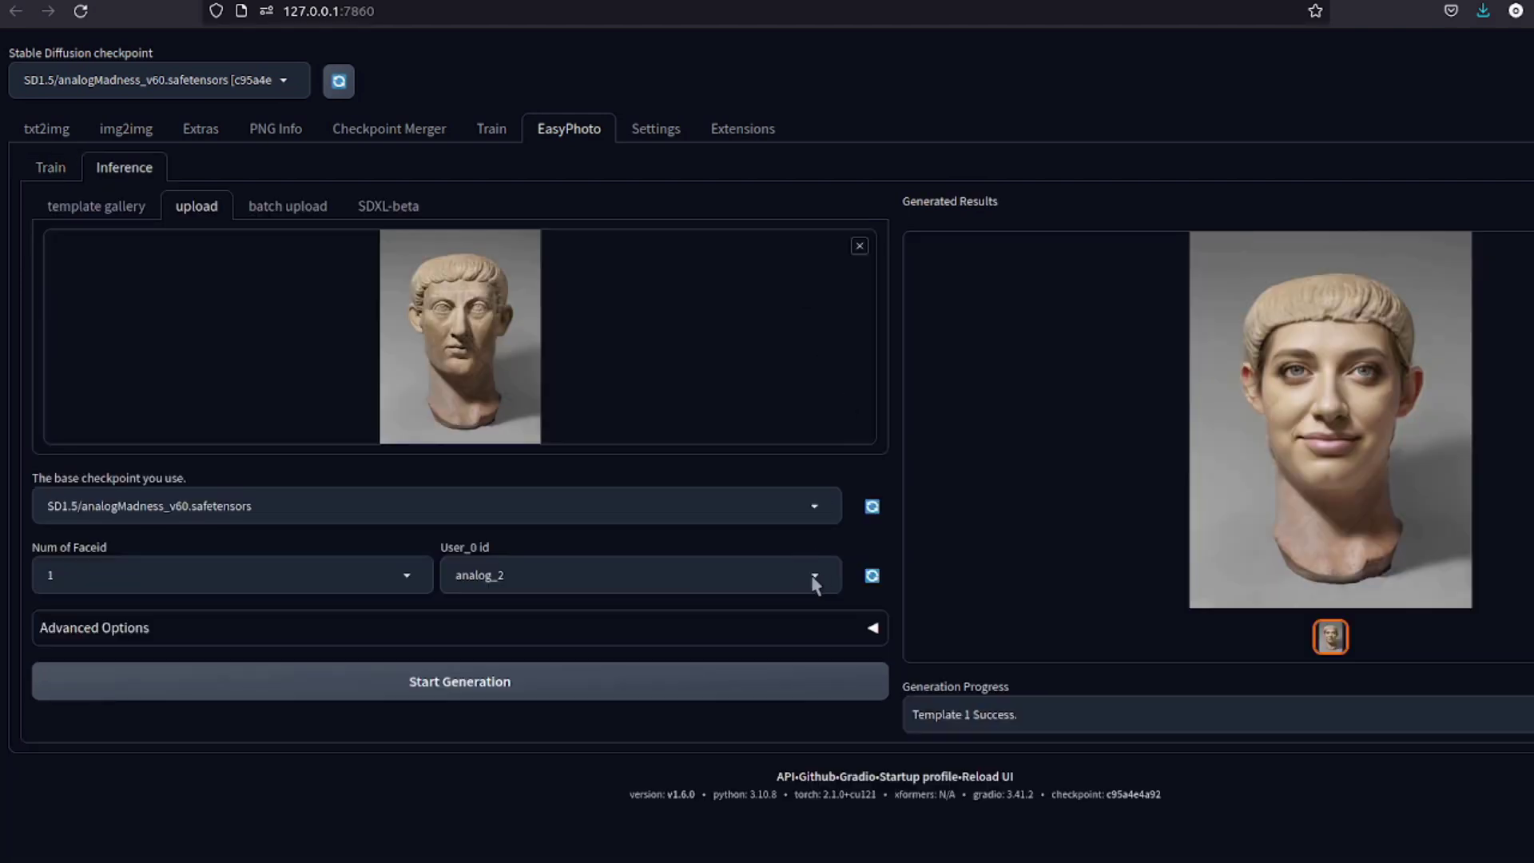
Choose analog_cartoon as the User_0 id and regenerate the marble bust, previewing the result
left_click(814, 579)
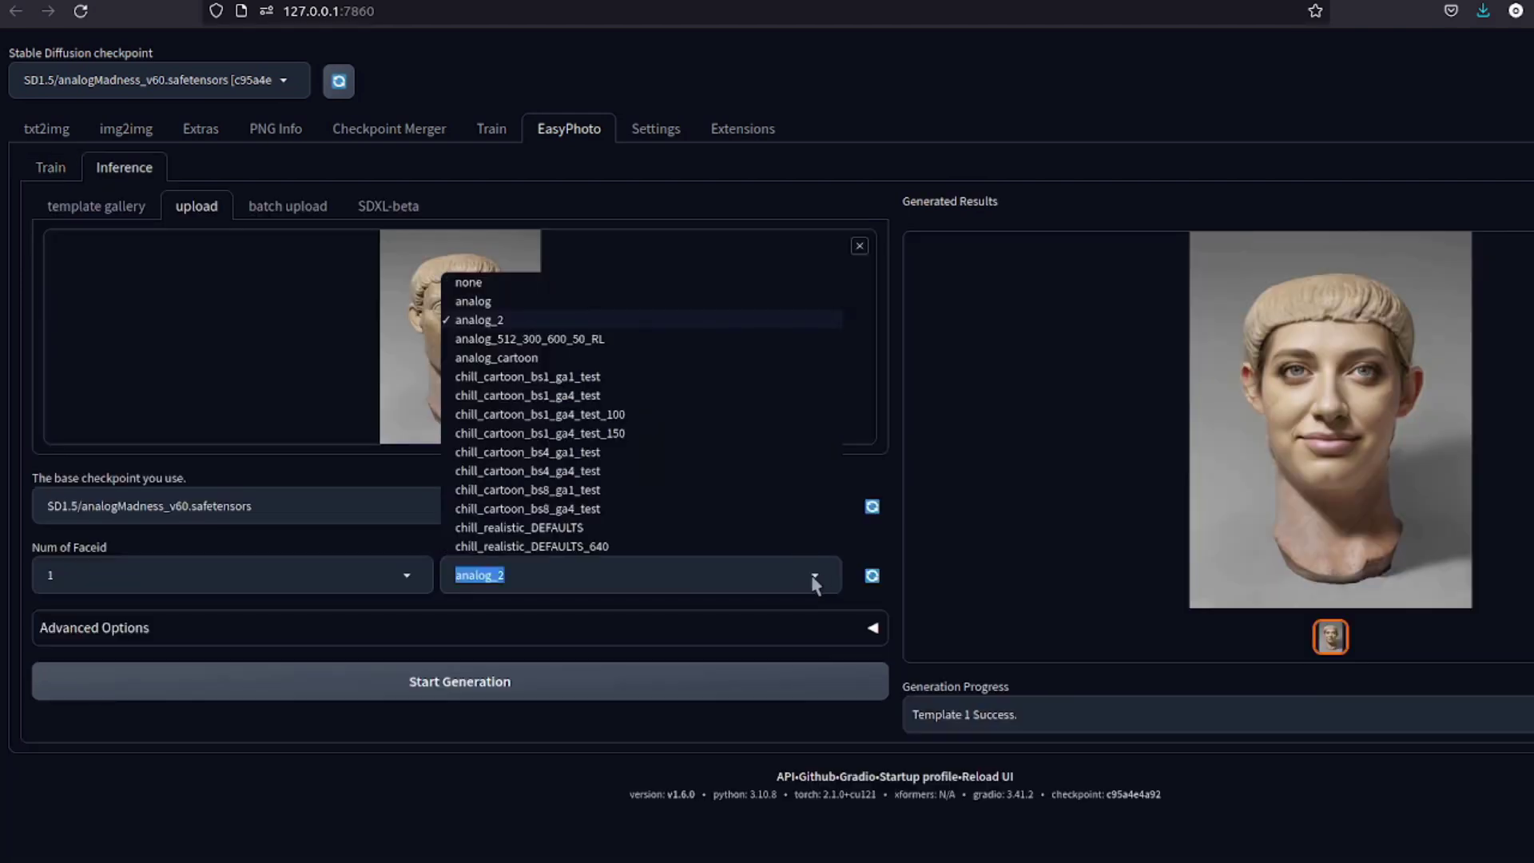
left_click(551, 364)
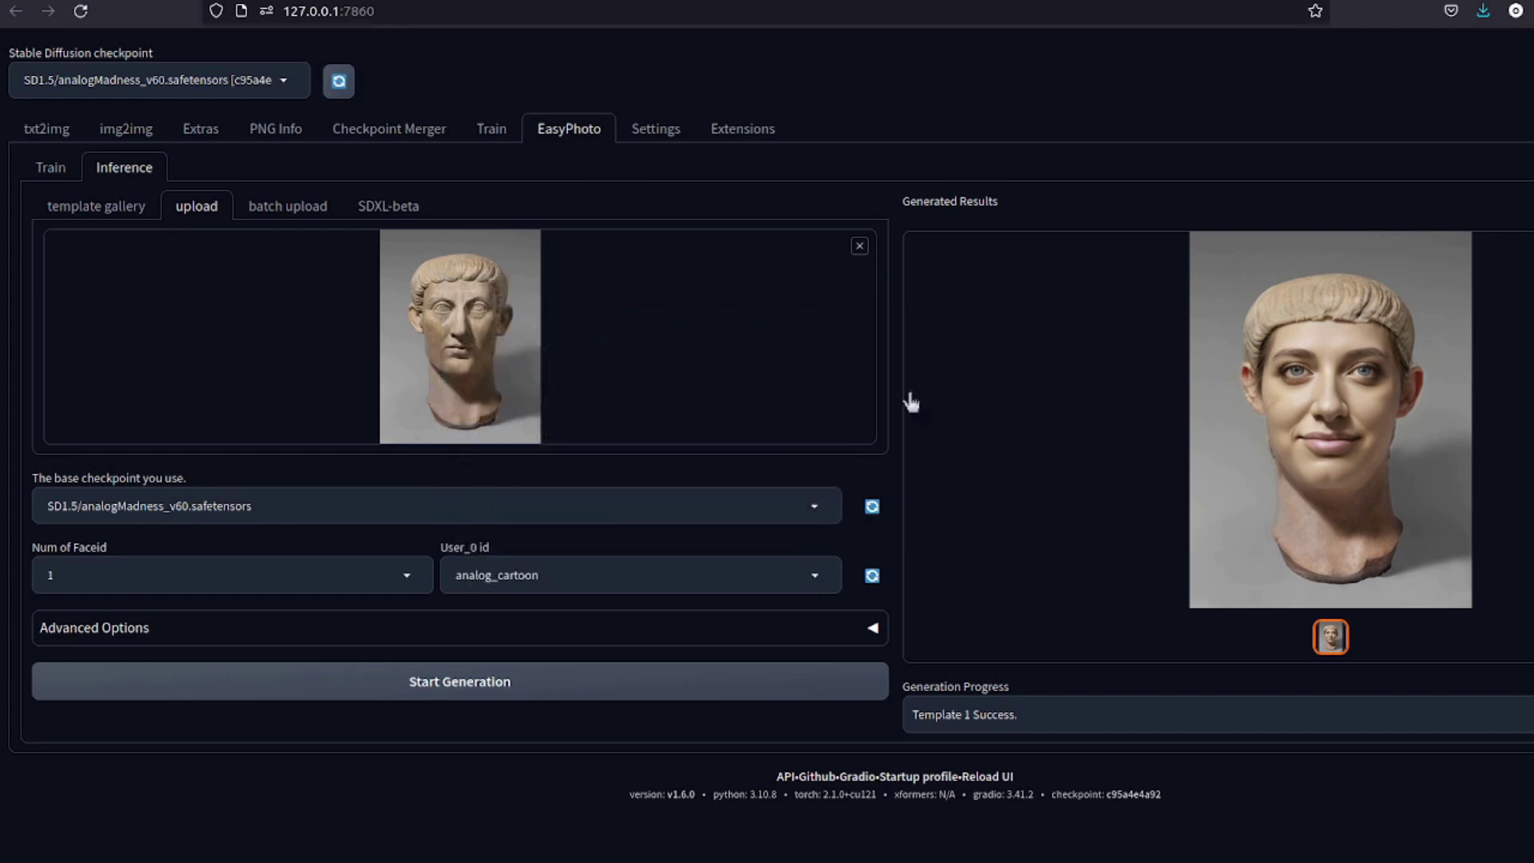
left_click(447, 686)
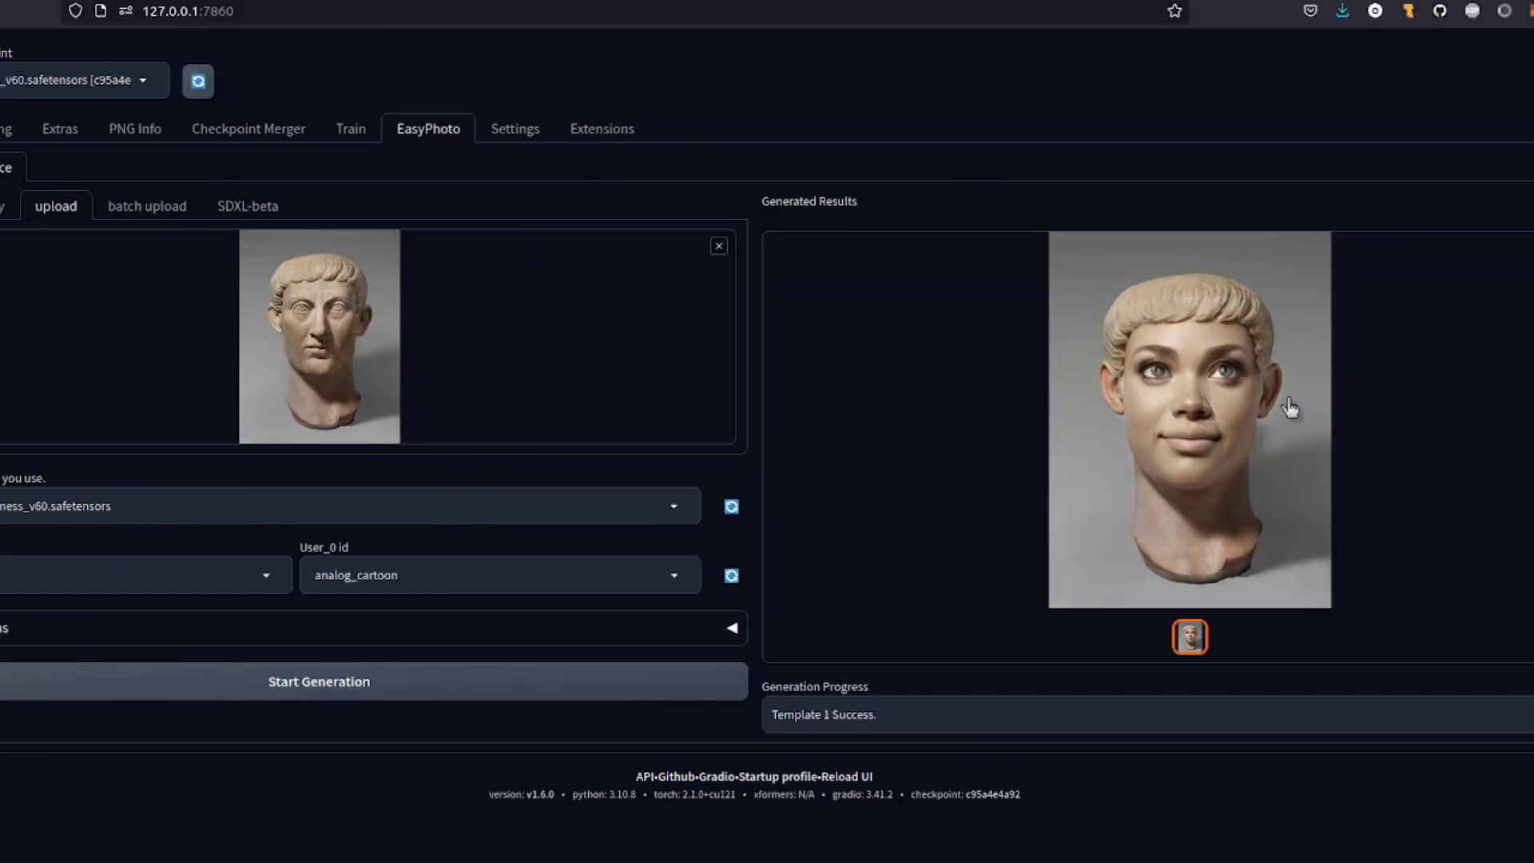
left_click(1406, 444)
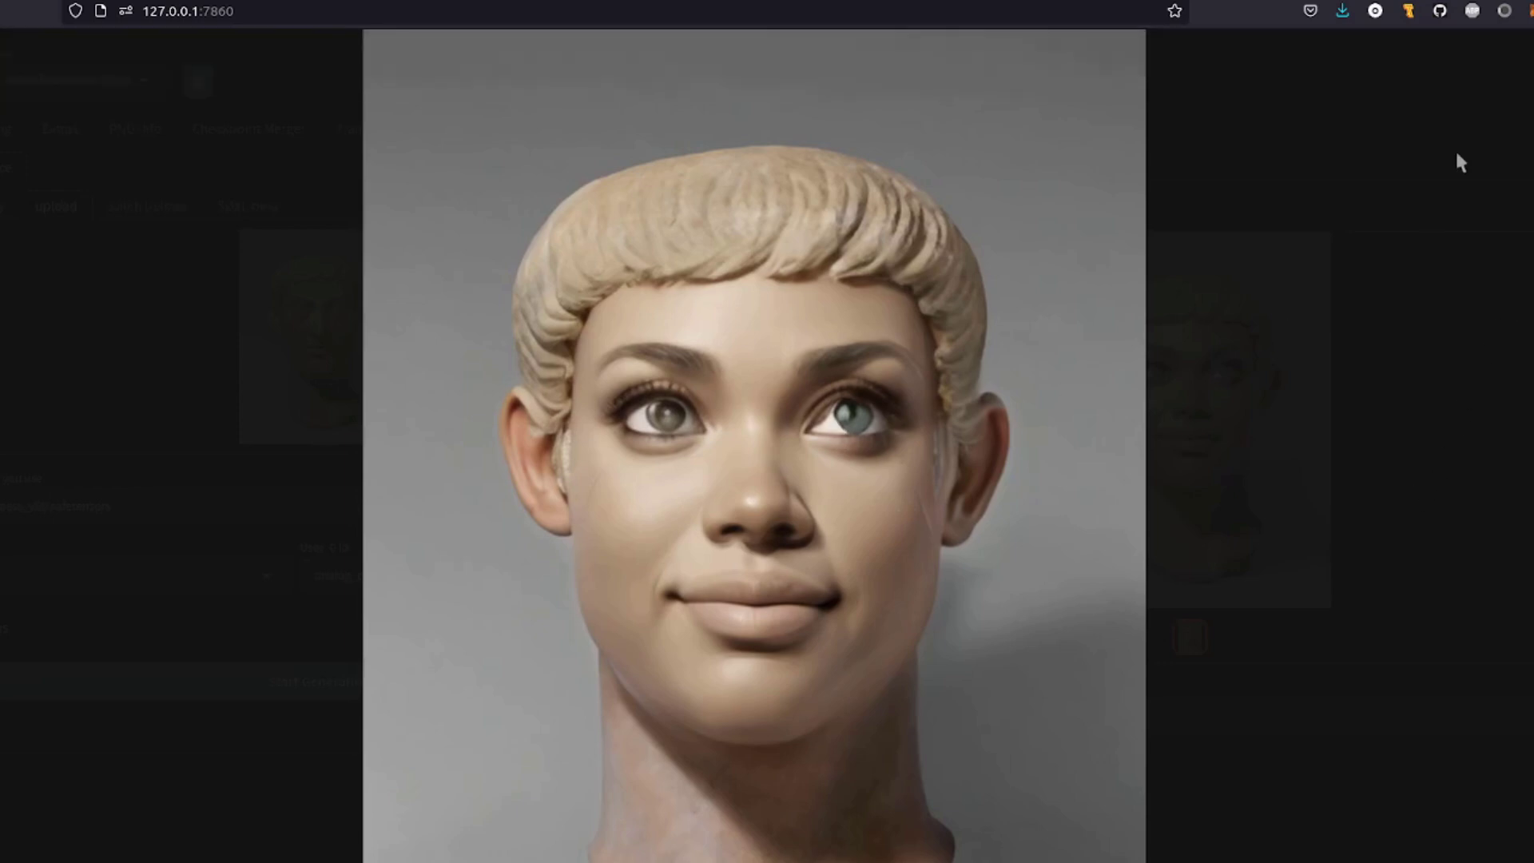
key("Escape")
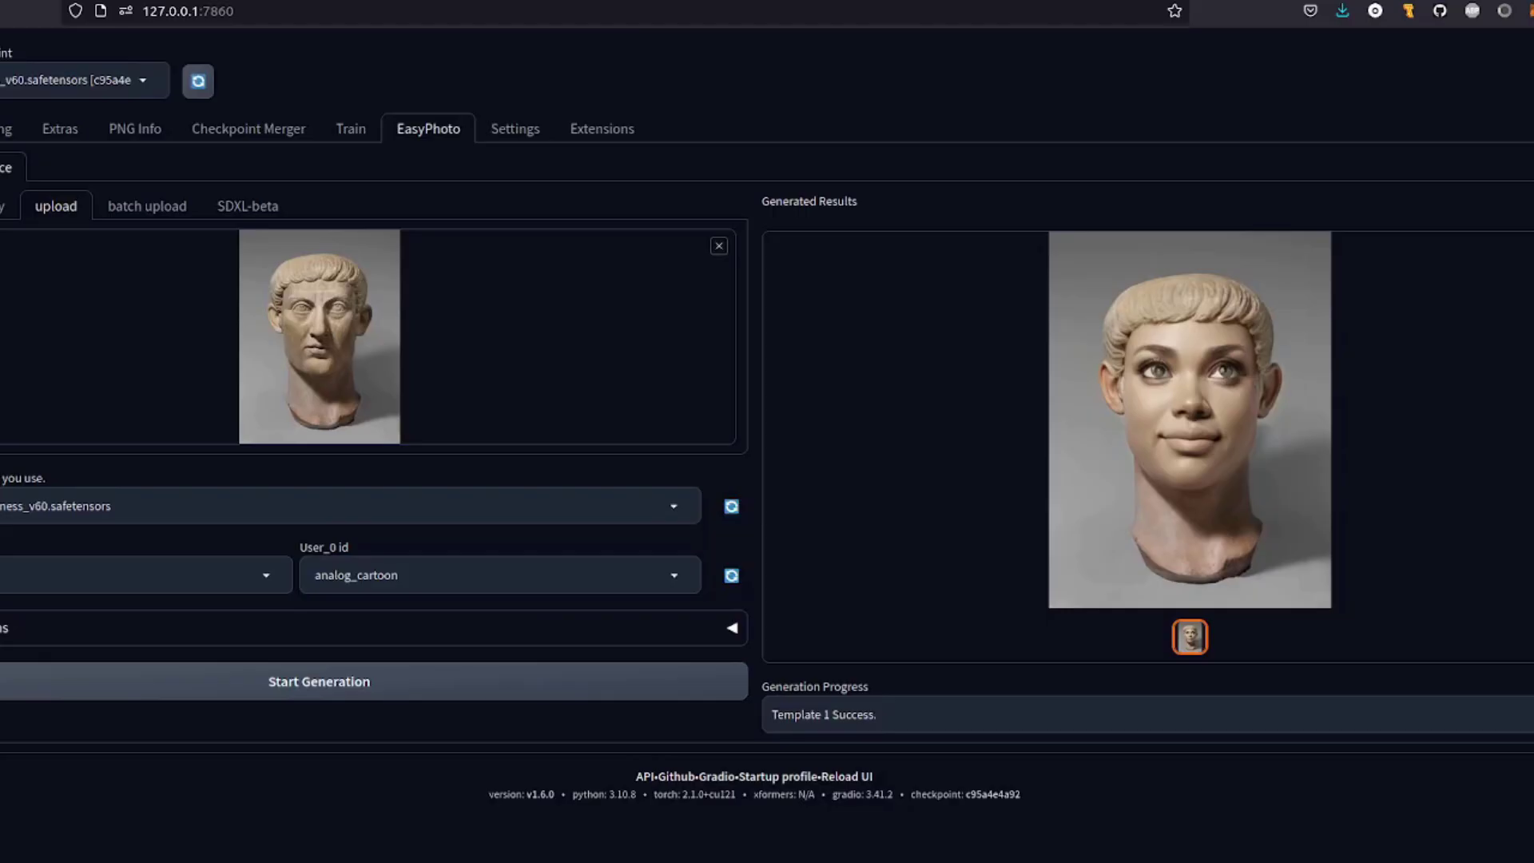
Use the woman's portrait as the template and generate its analog_cartoon version, previewing the result
left_click_drag(1518, 407, 356, 303)
left_click(315, 681)
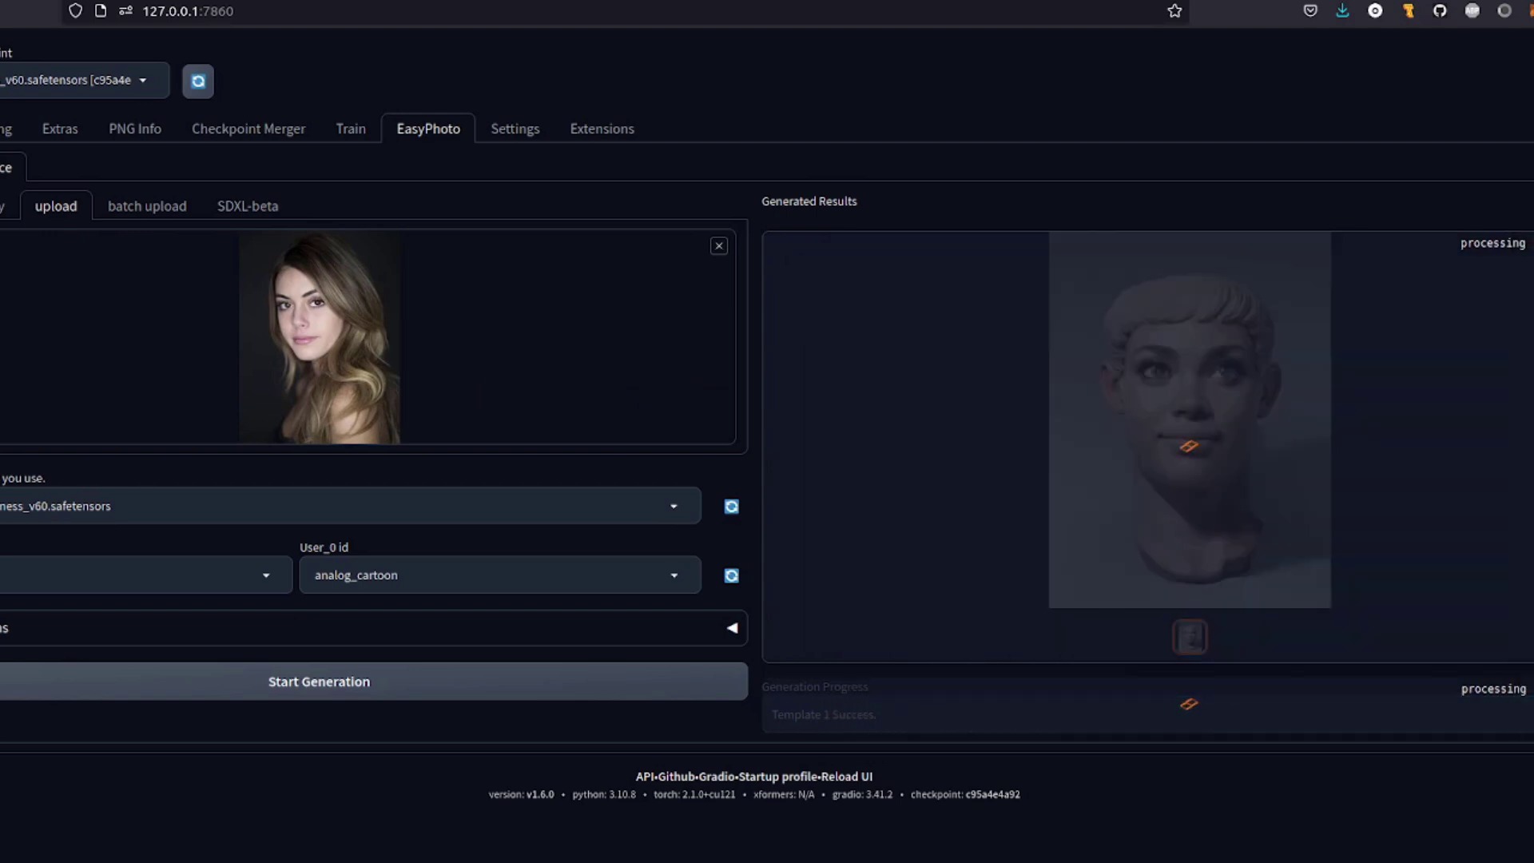
left_click(1171, 397)
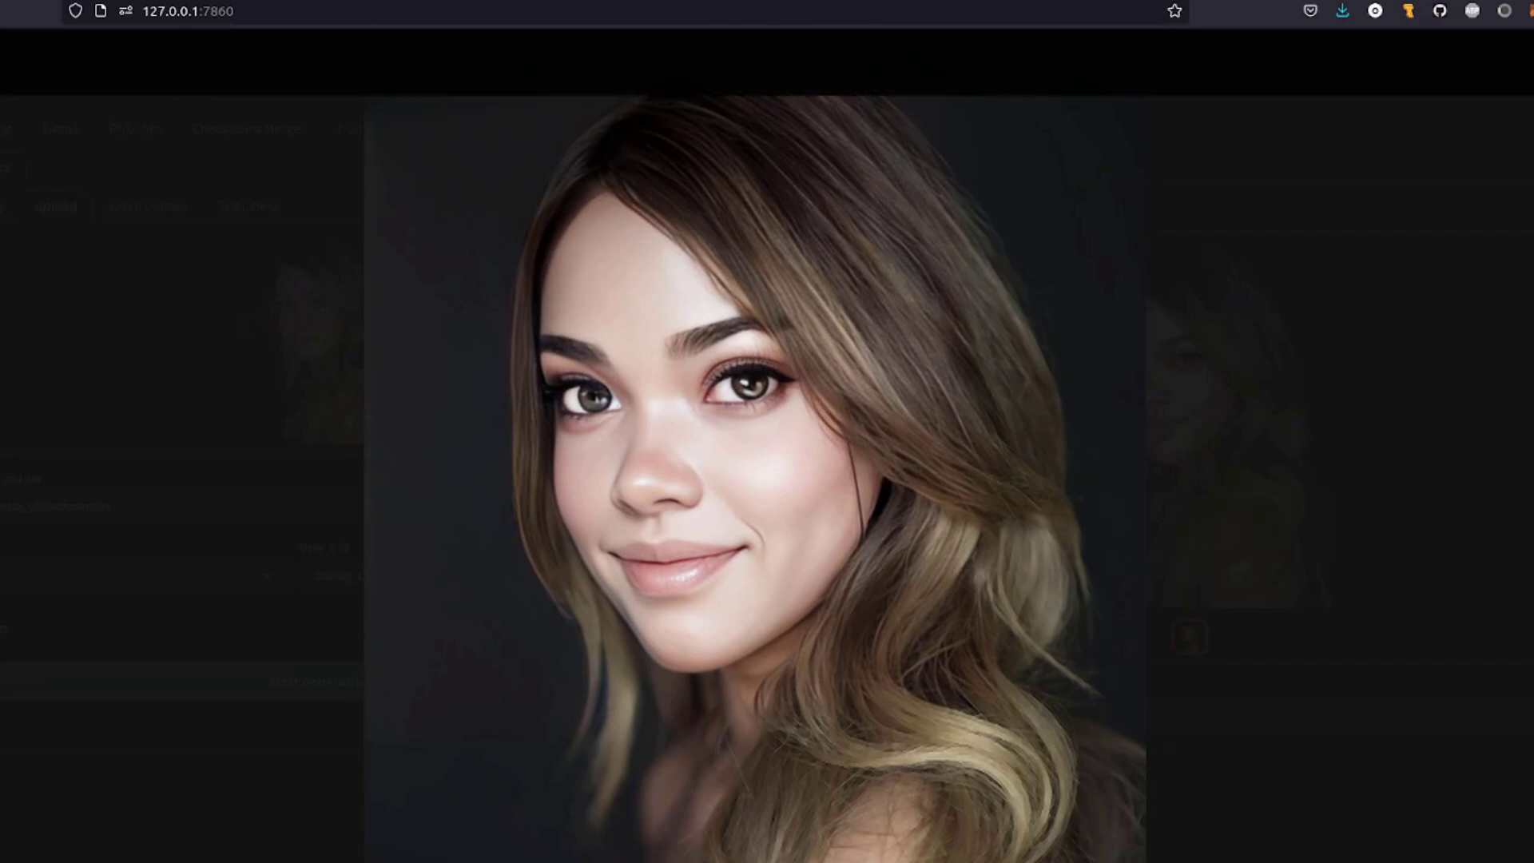
key("Escape")
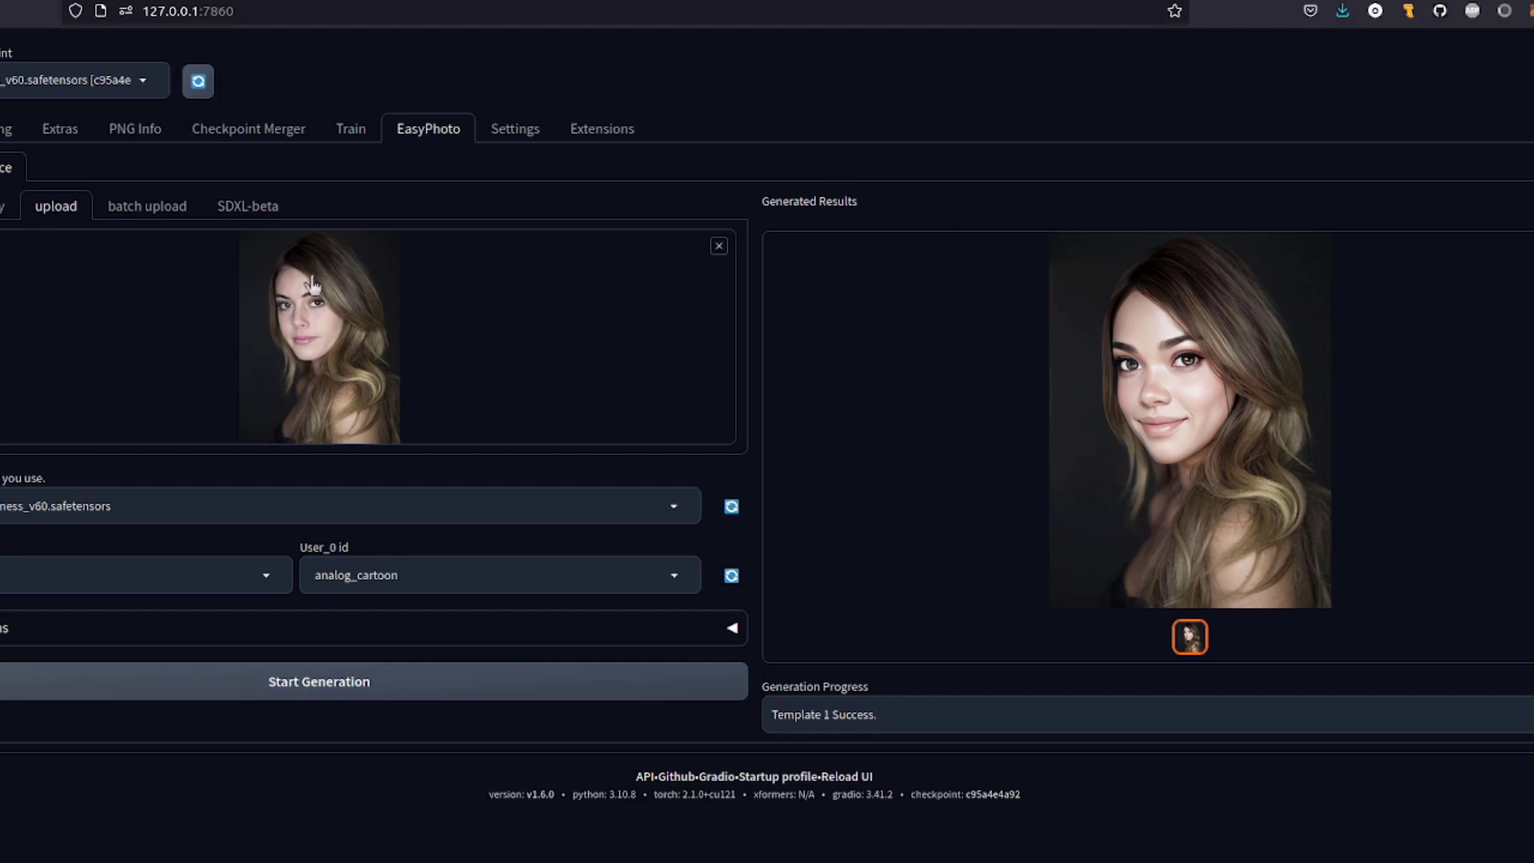
Switch to batch template upload and uncheck Super Resolution at last in Advanced Options
left_click(156, 207)
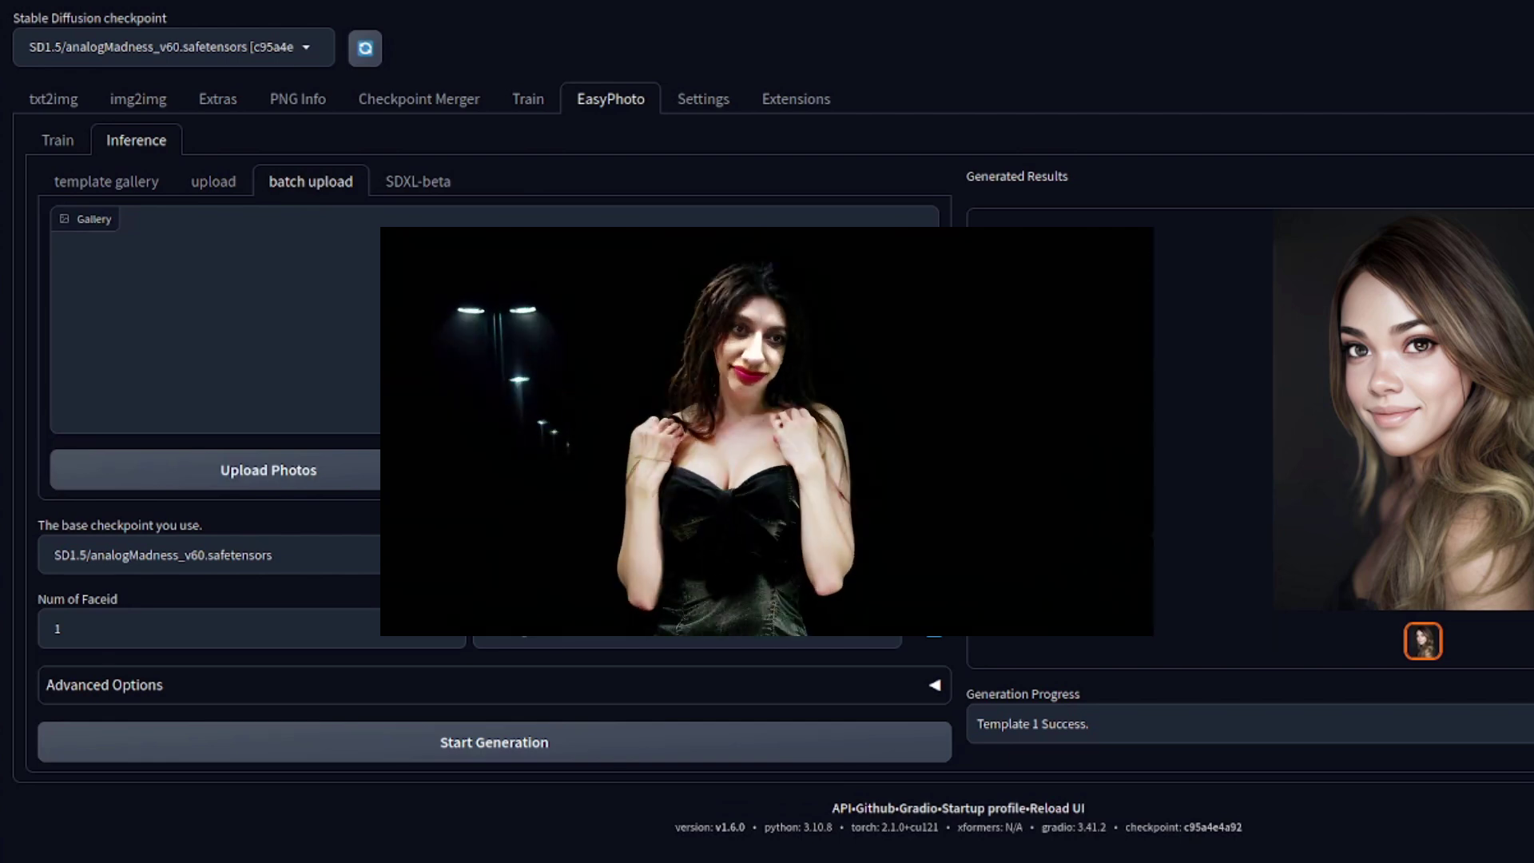
left_click(933, 688)
scroll(866, 715, "down", 5)
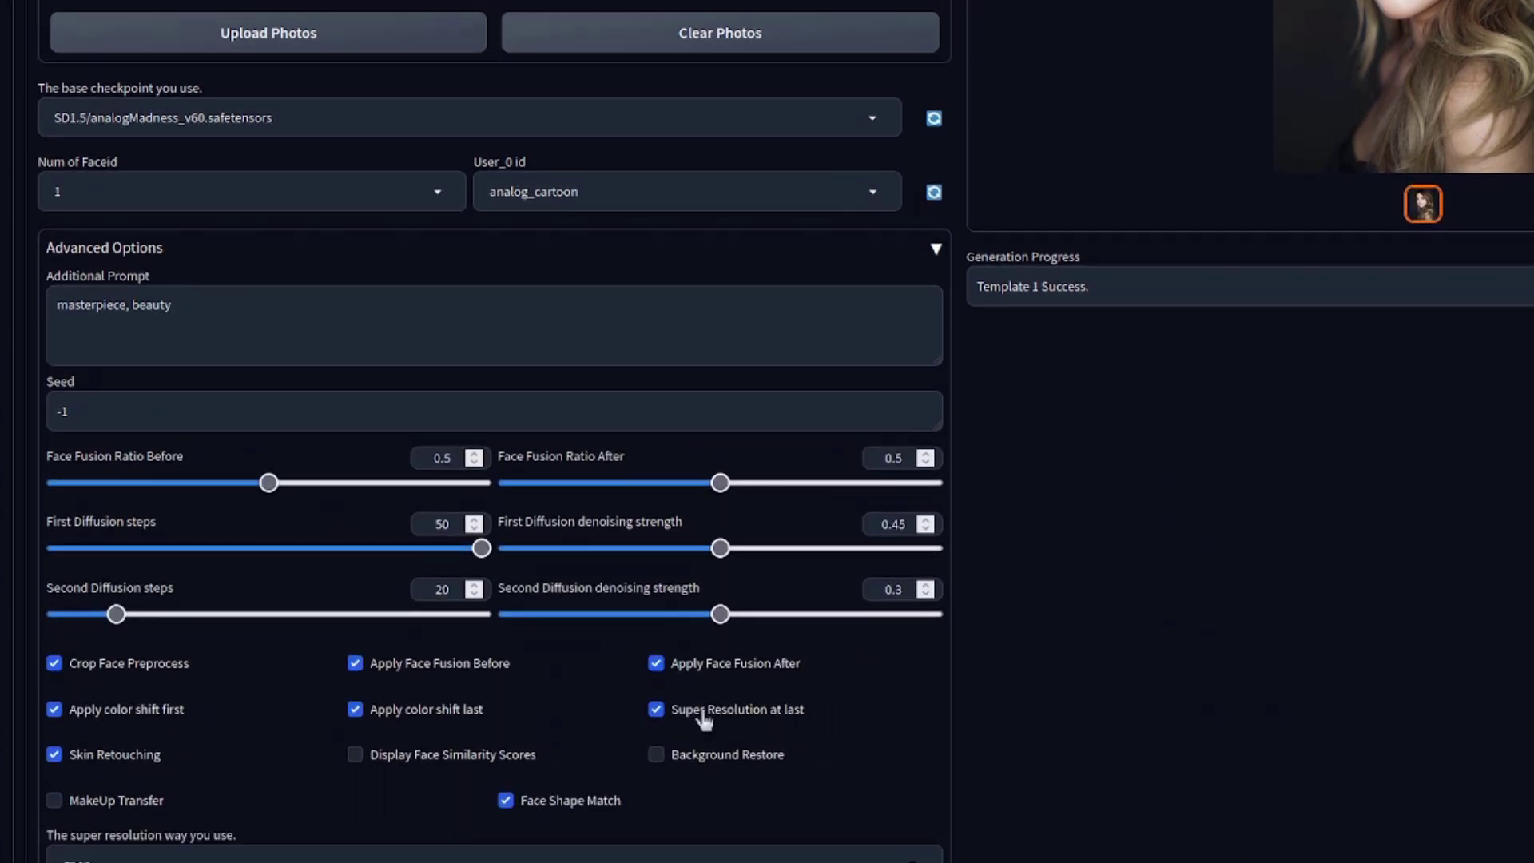
left_click(695, 713)
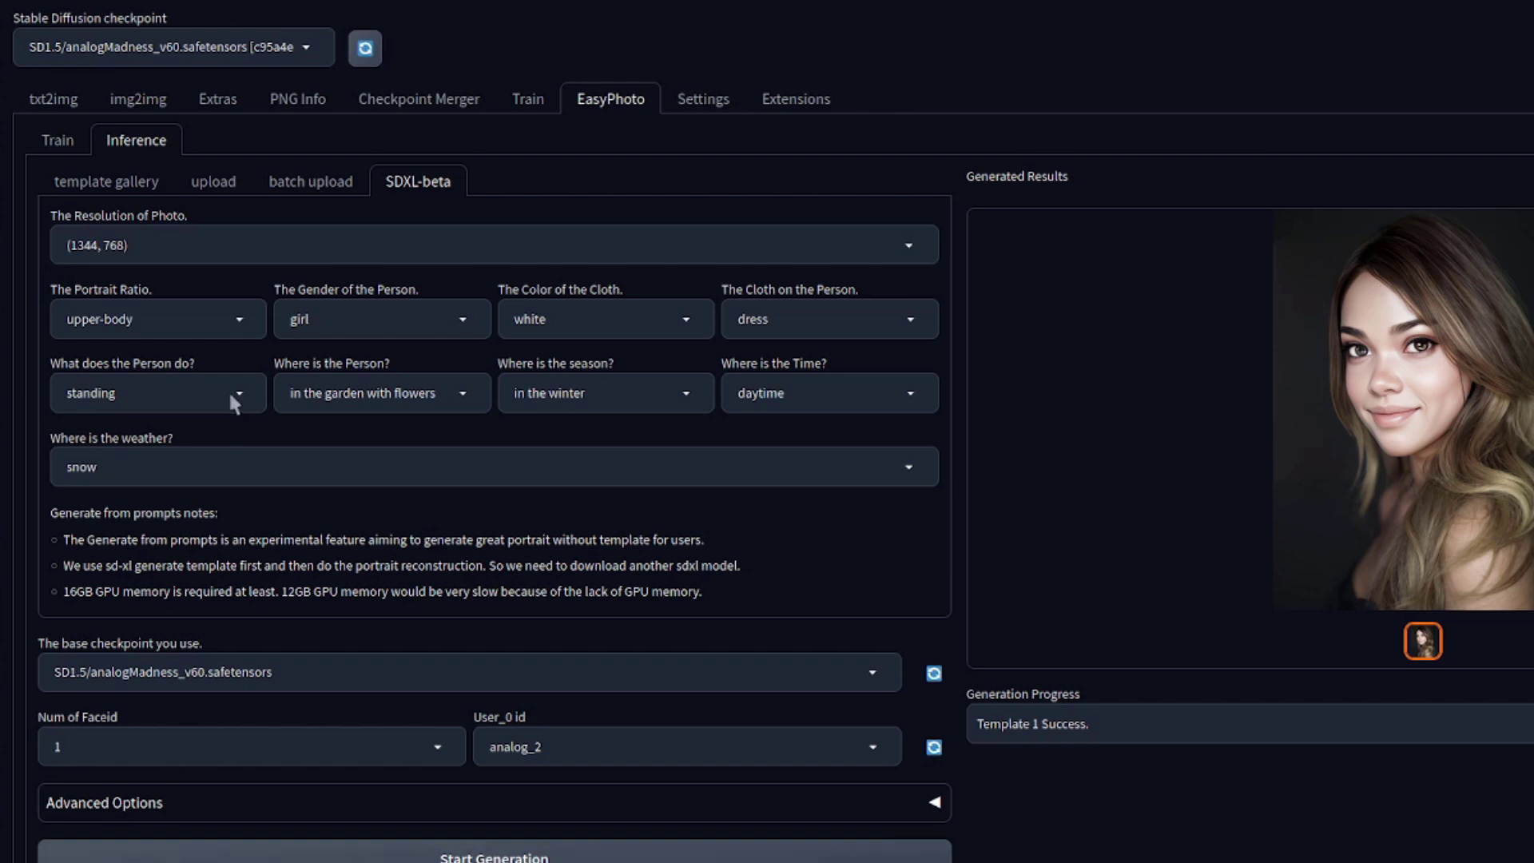
In SDXL-beta, set Gender of the Person to woman and Color of the Cloth to orange
left_click(171, 319)
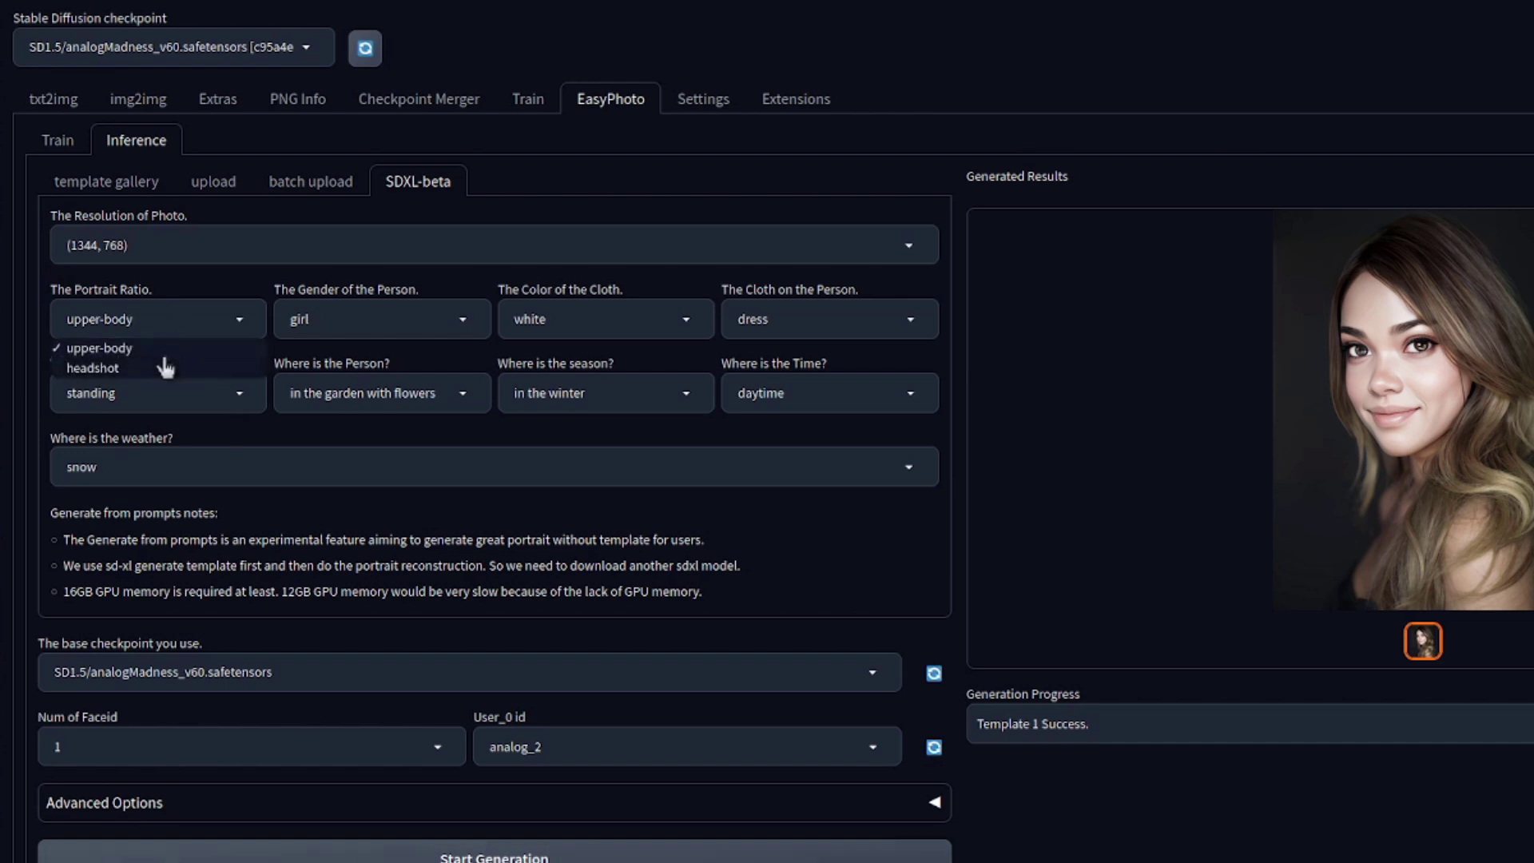
left_click(456, 318)
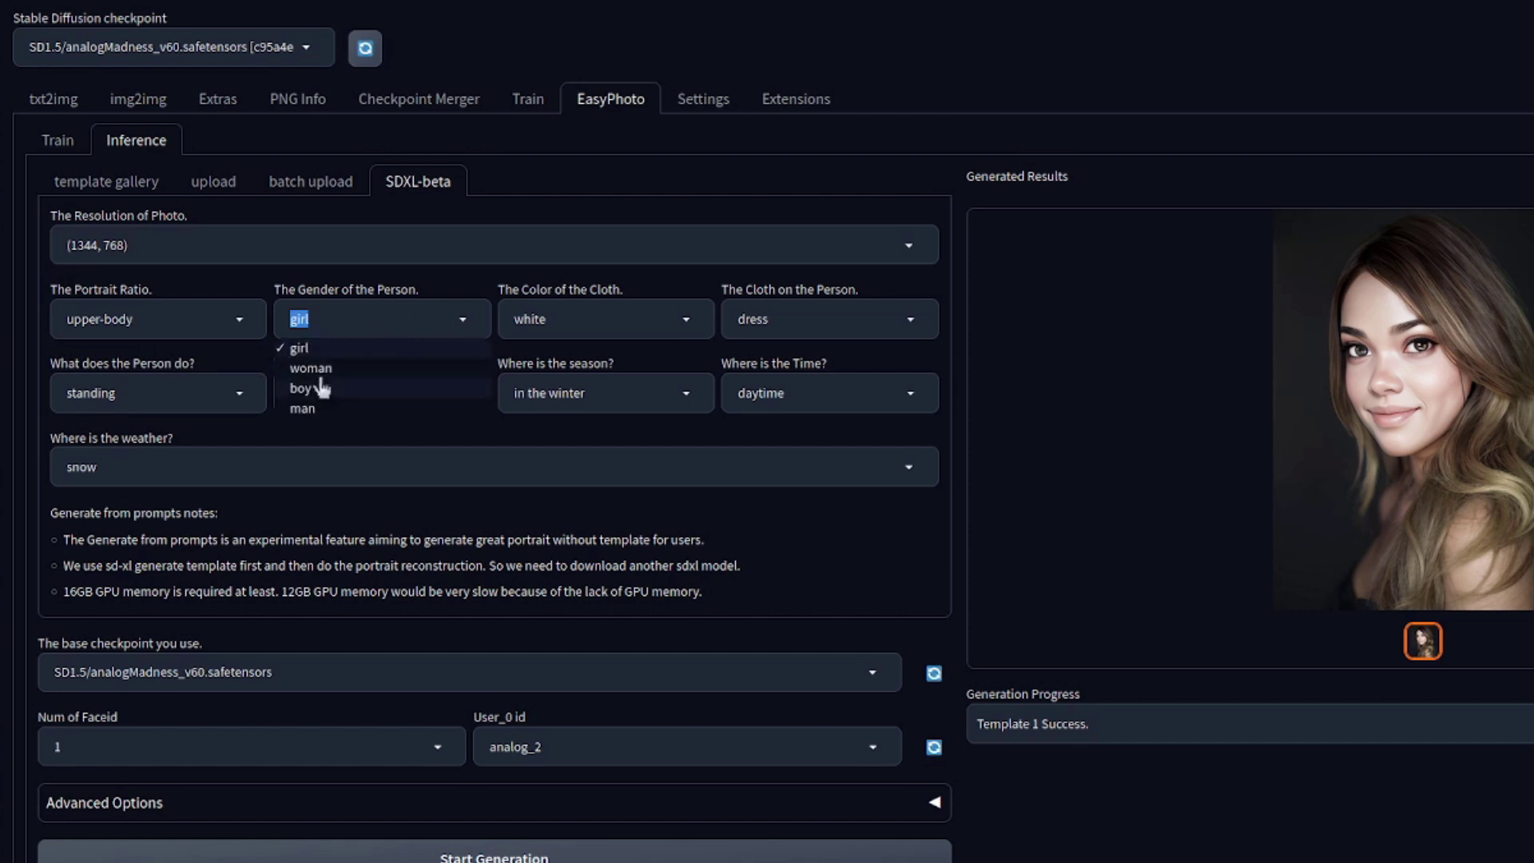
left_click(336, 368)
left_click(683, 329)
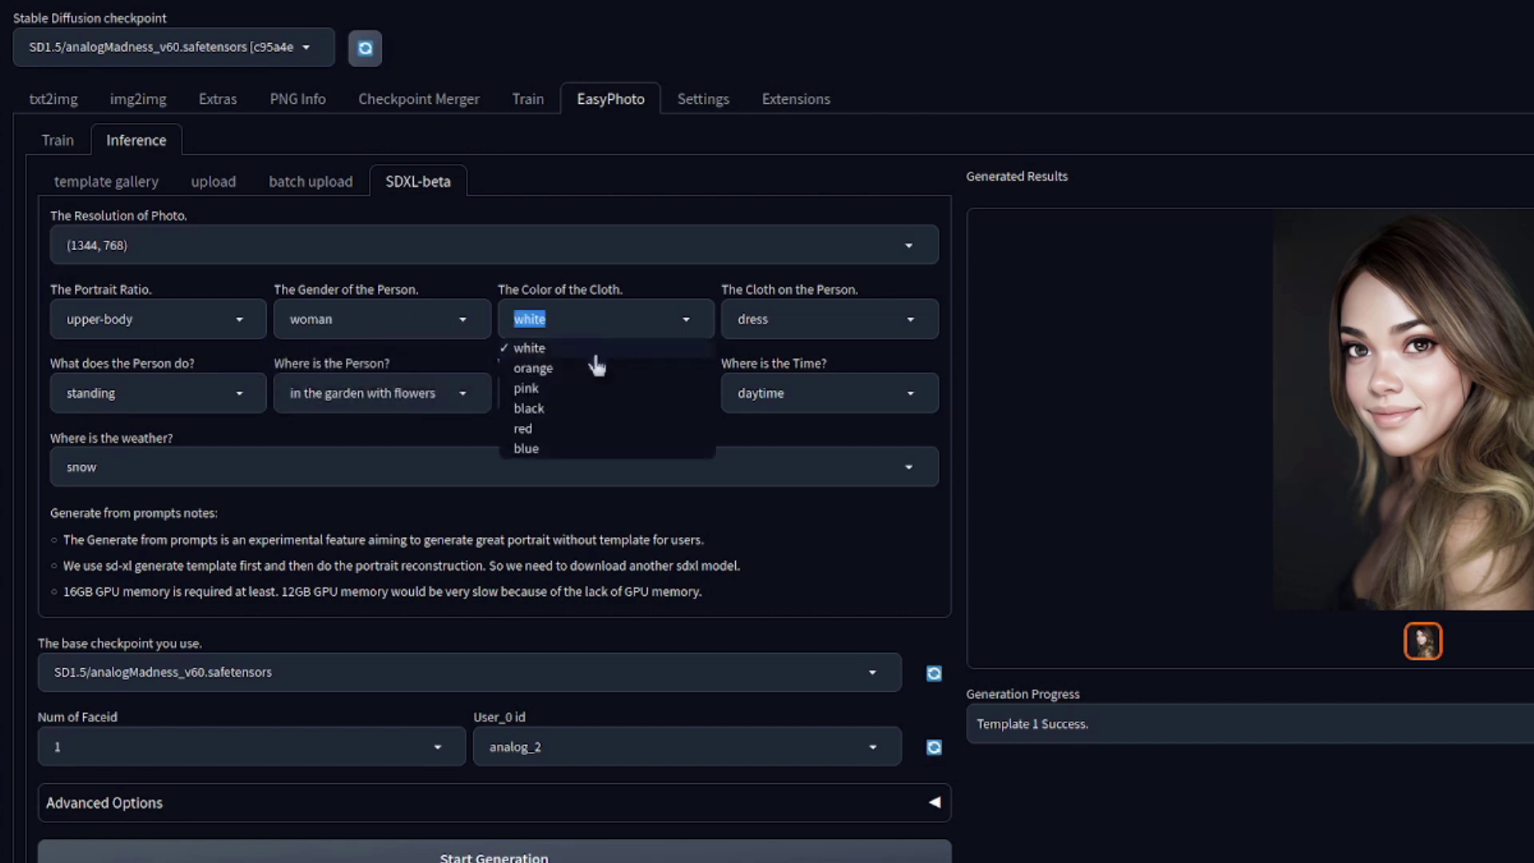
left_click(560, 384)
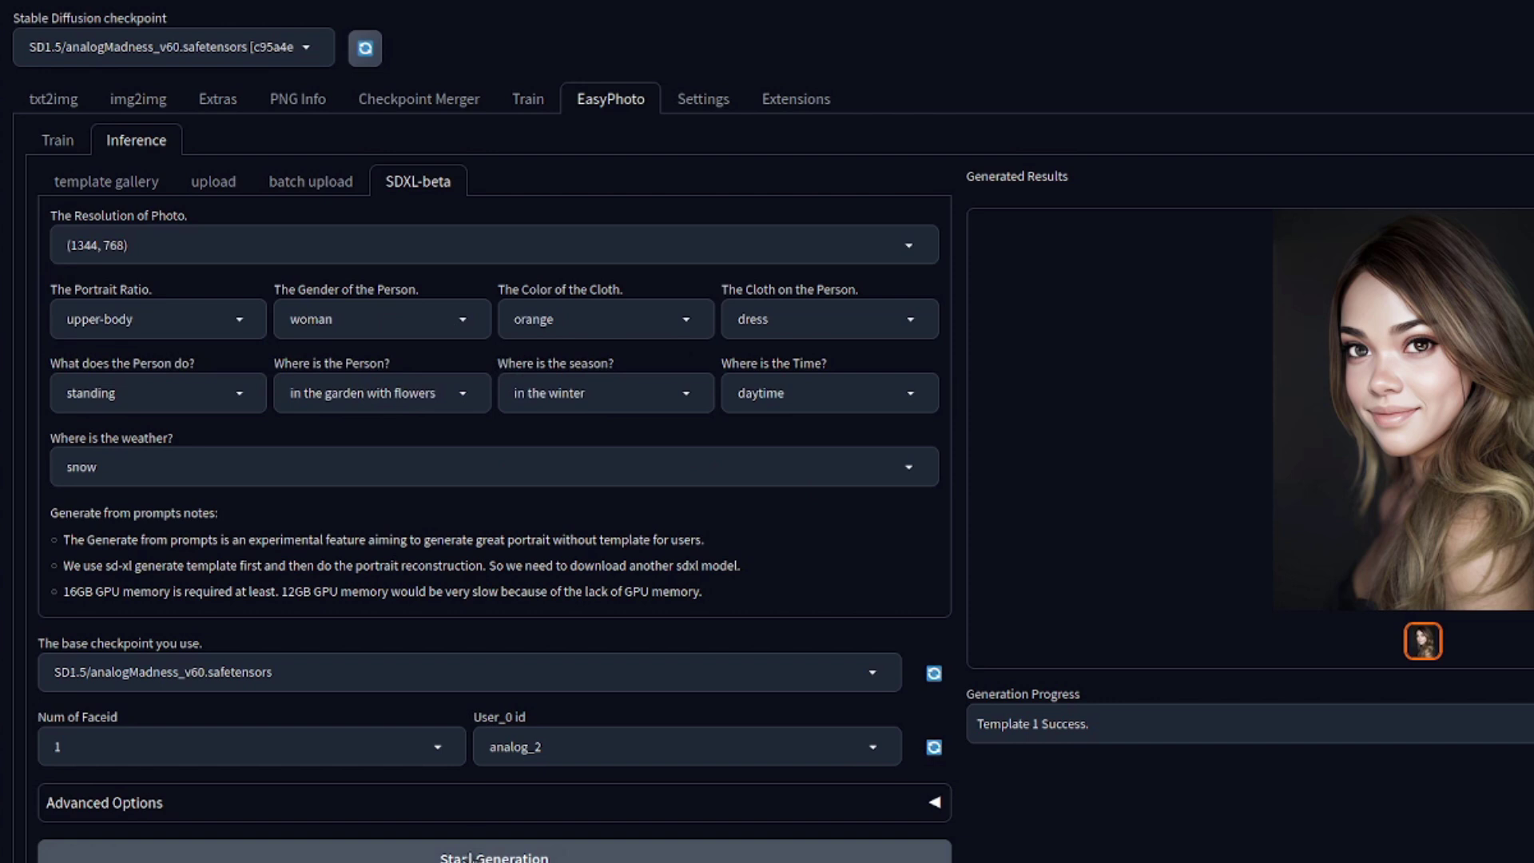
Generate the orange-dressed woman's snowy-garden portrait with analog_2 and view it full-size
left_click(467, 856)
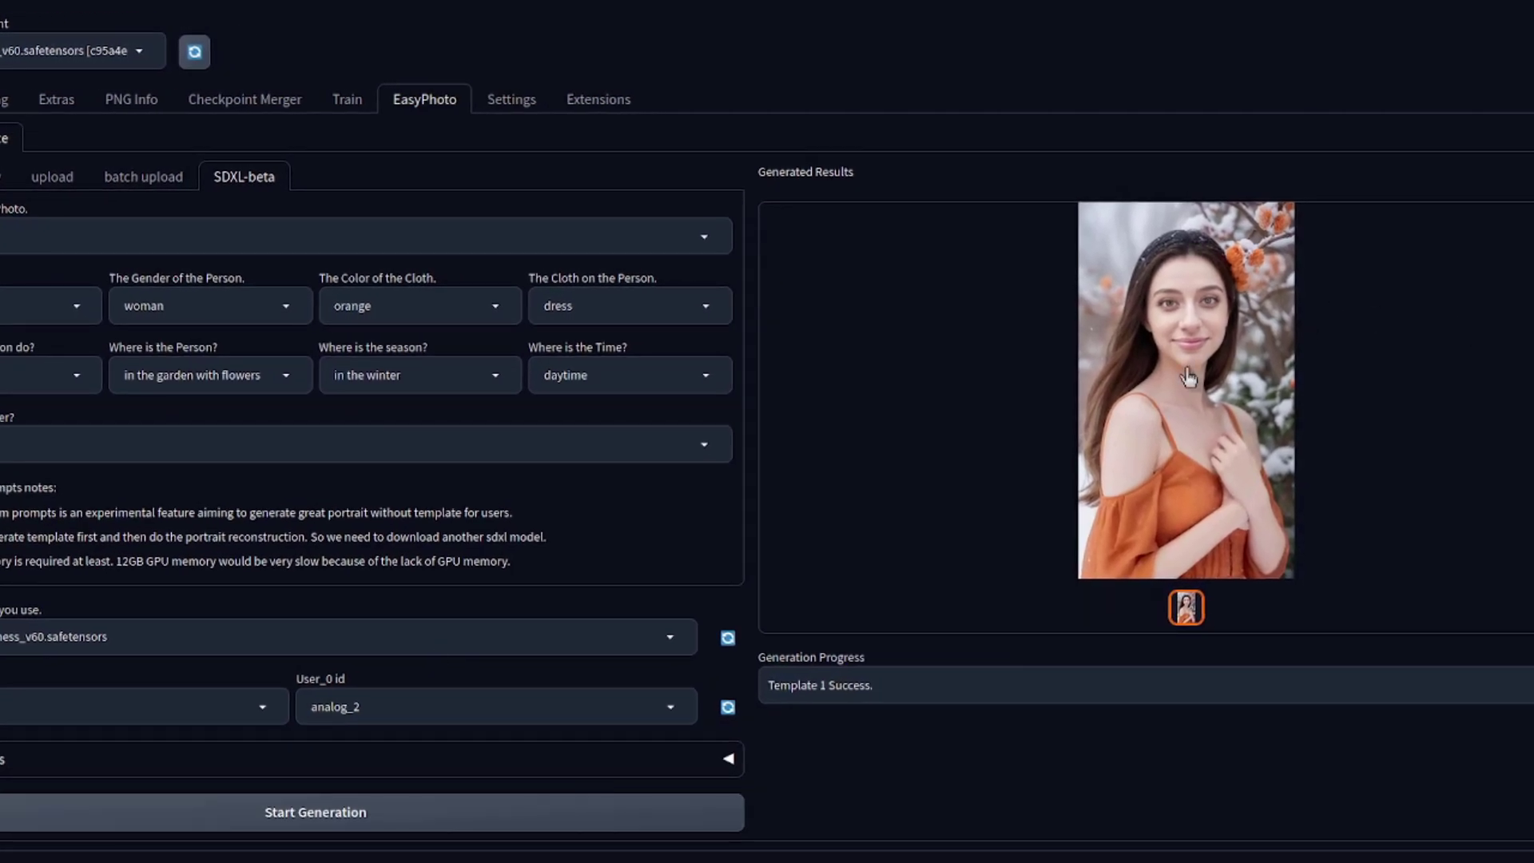
left_click(1188, 375)
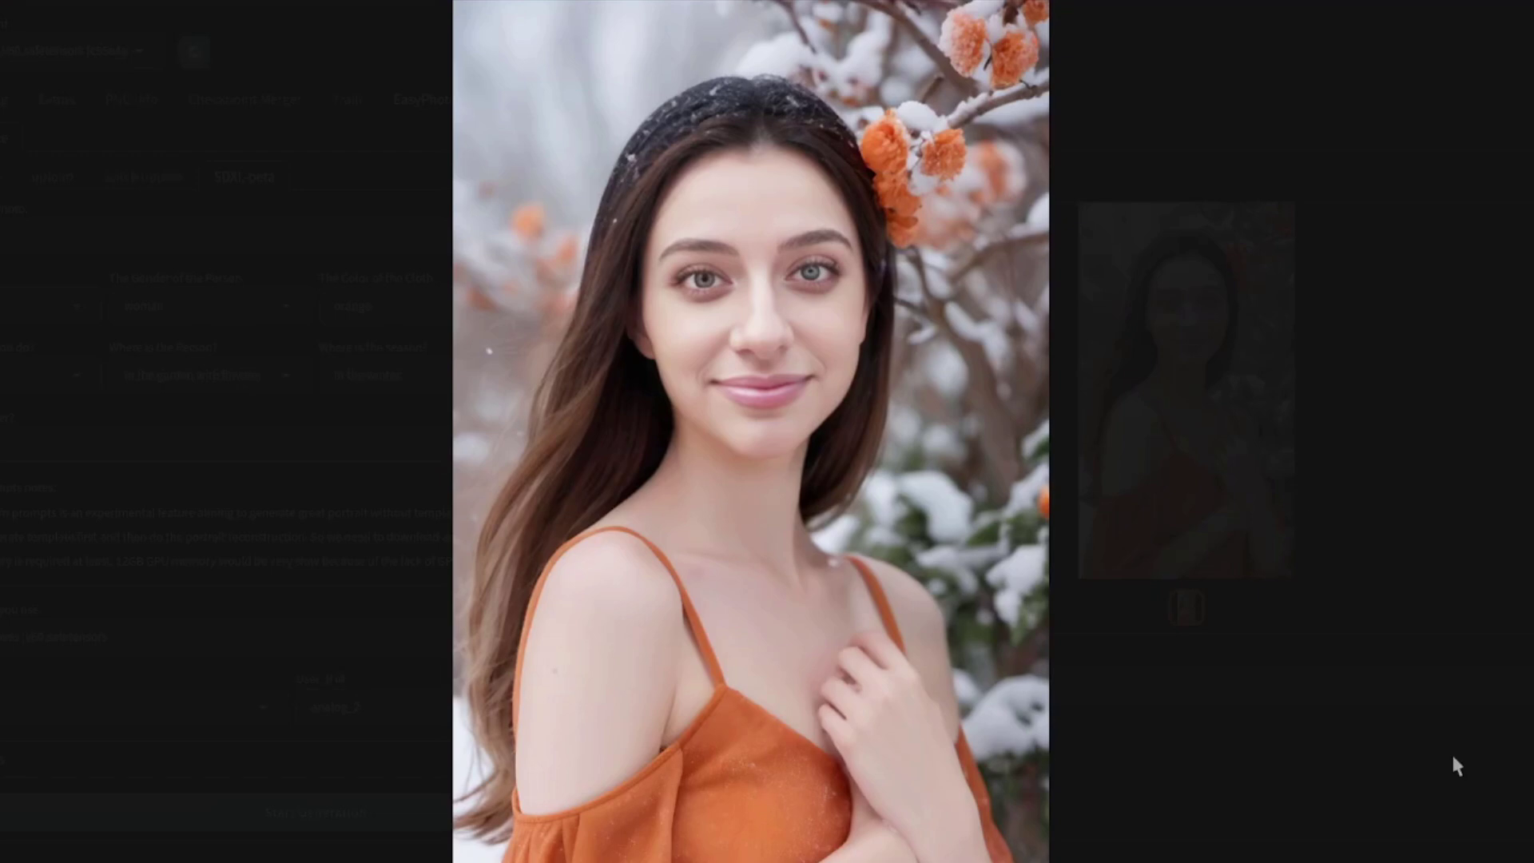